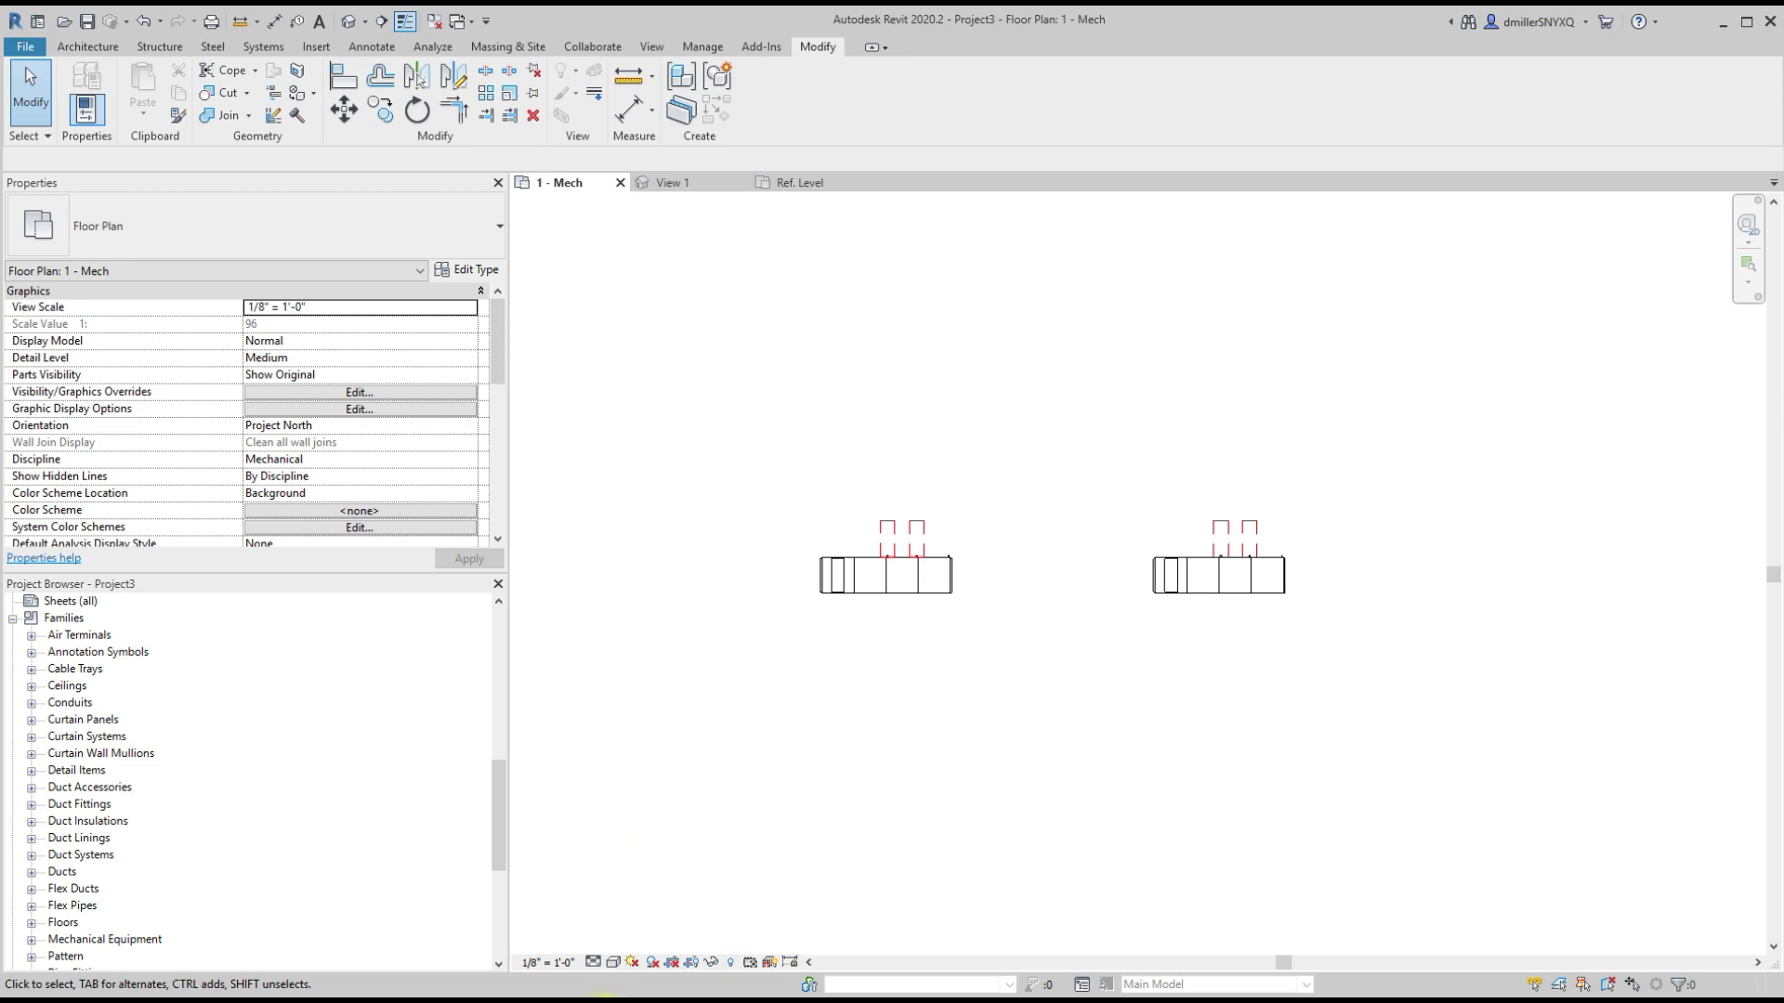
Step: Read the Piping system makes equipment opaque thread and the Clearance Zone graphic forum thread
click(433, 994)
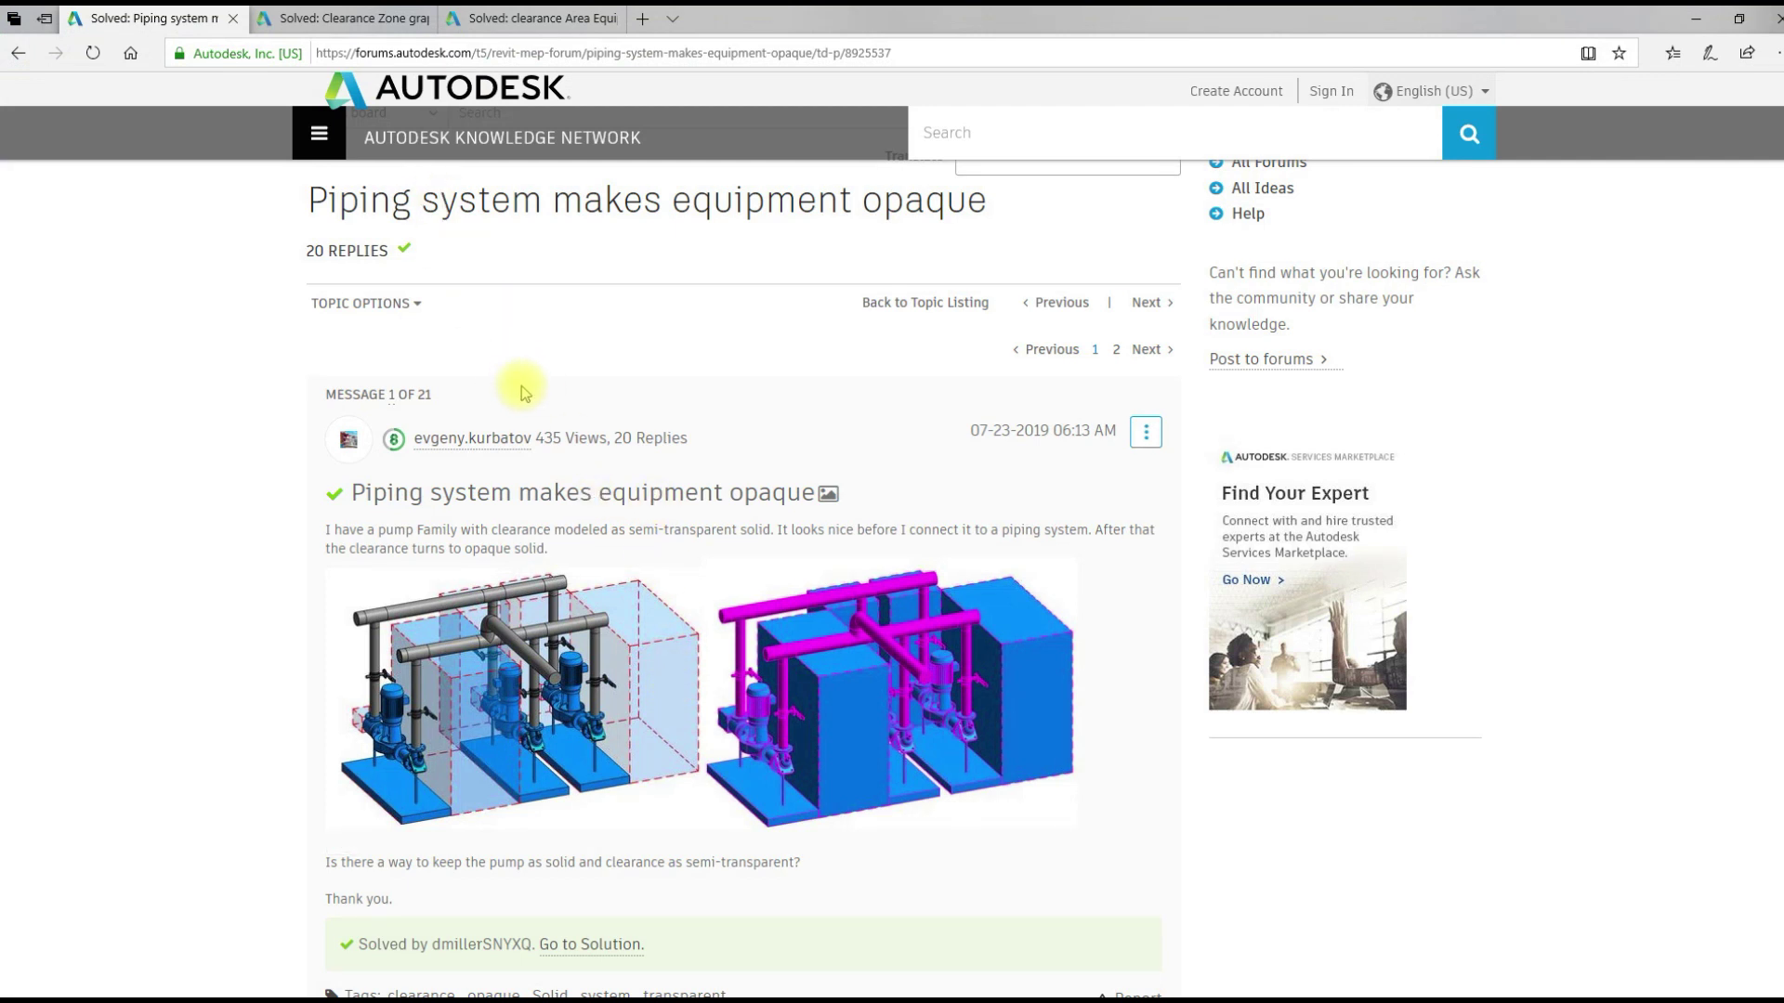
scroll(509, 404, down, 2)
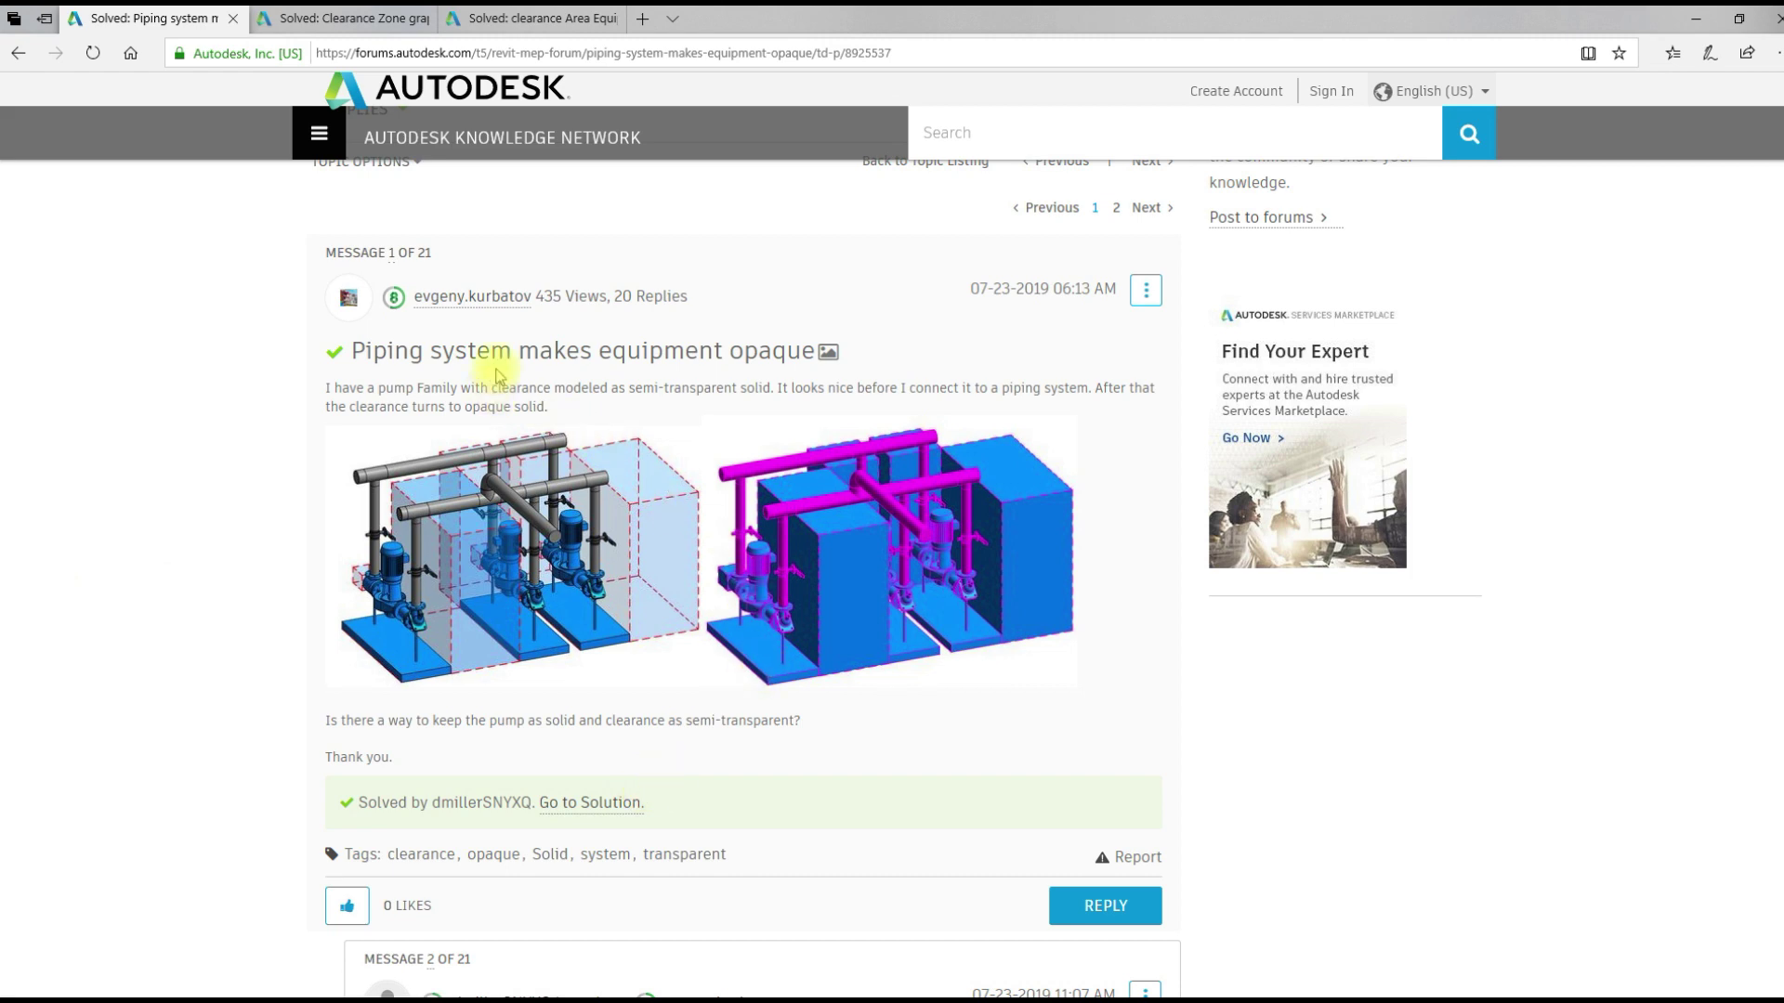
click(357, 18)
scroll(650, 558, down, 2)
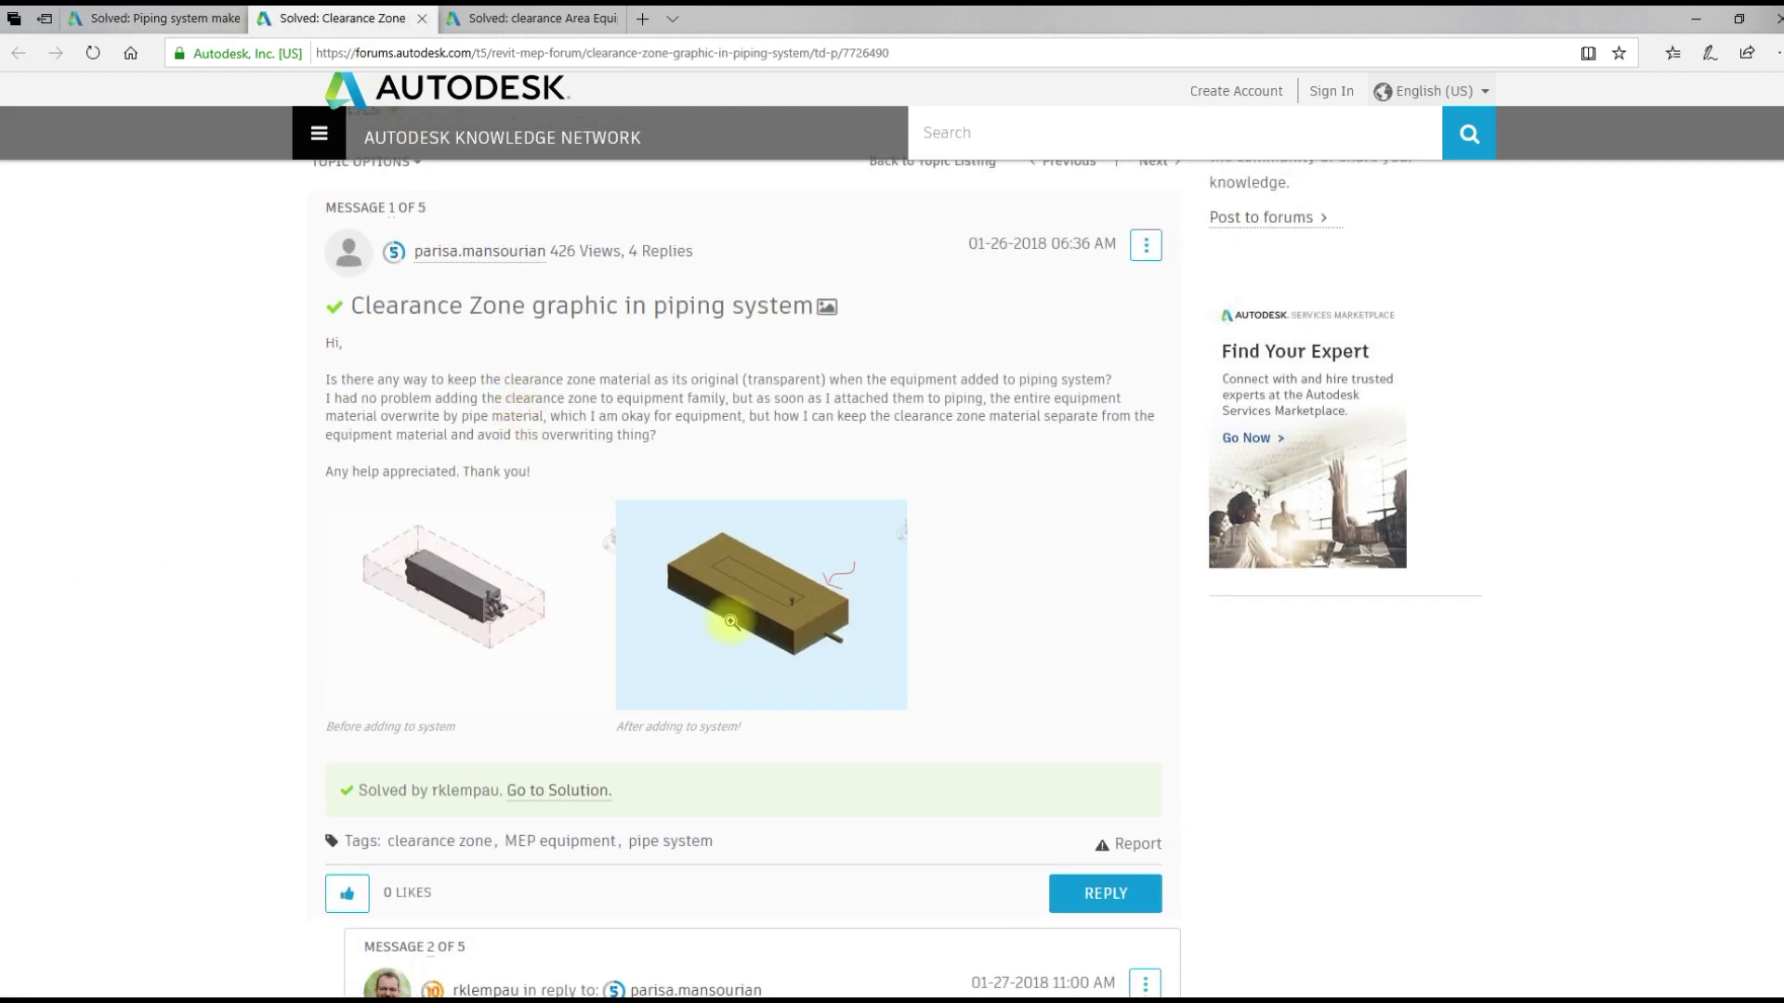
scroll(300, 591, down, 2)
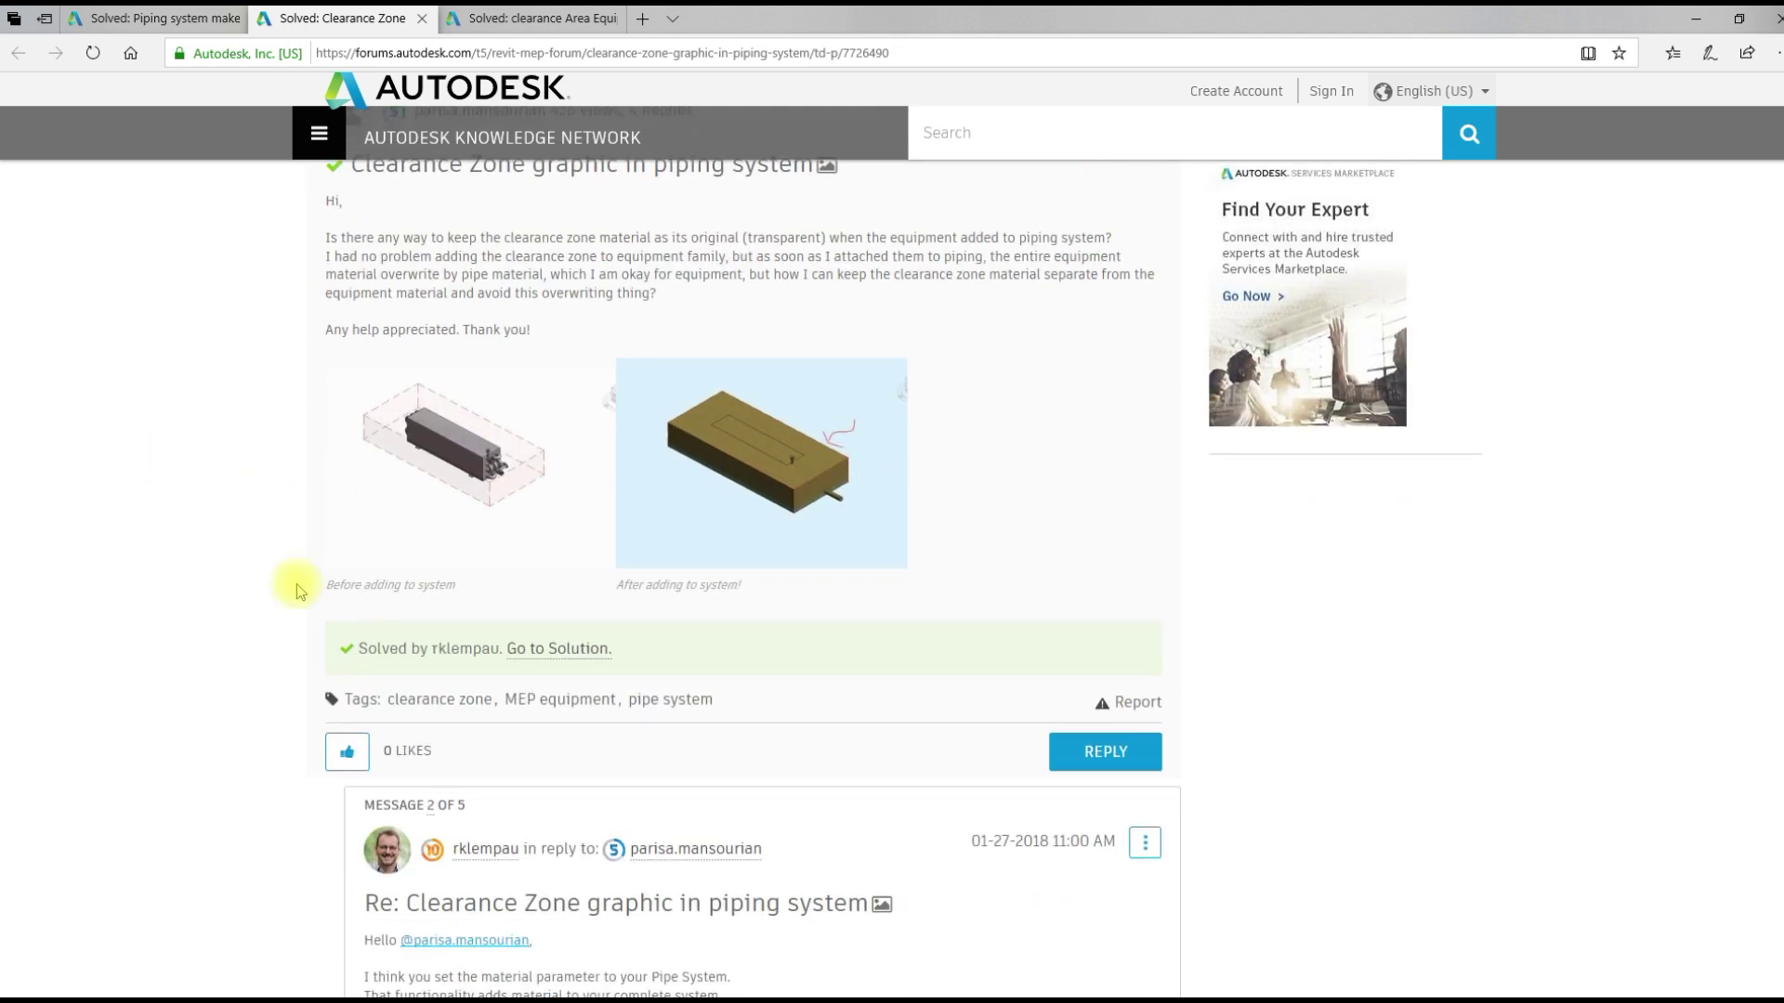
scroll(753, 676, up, 2)
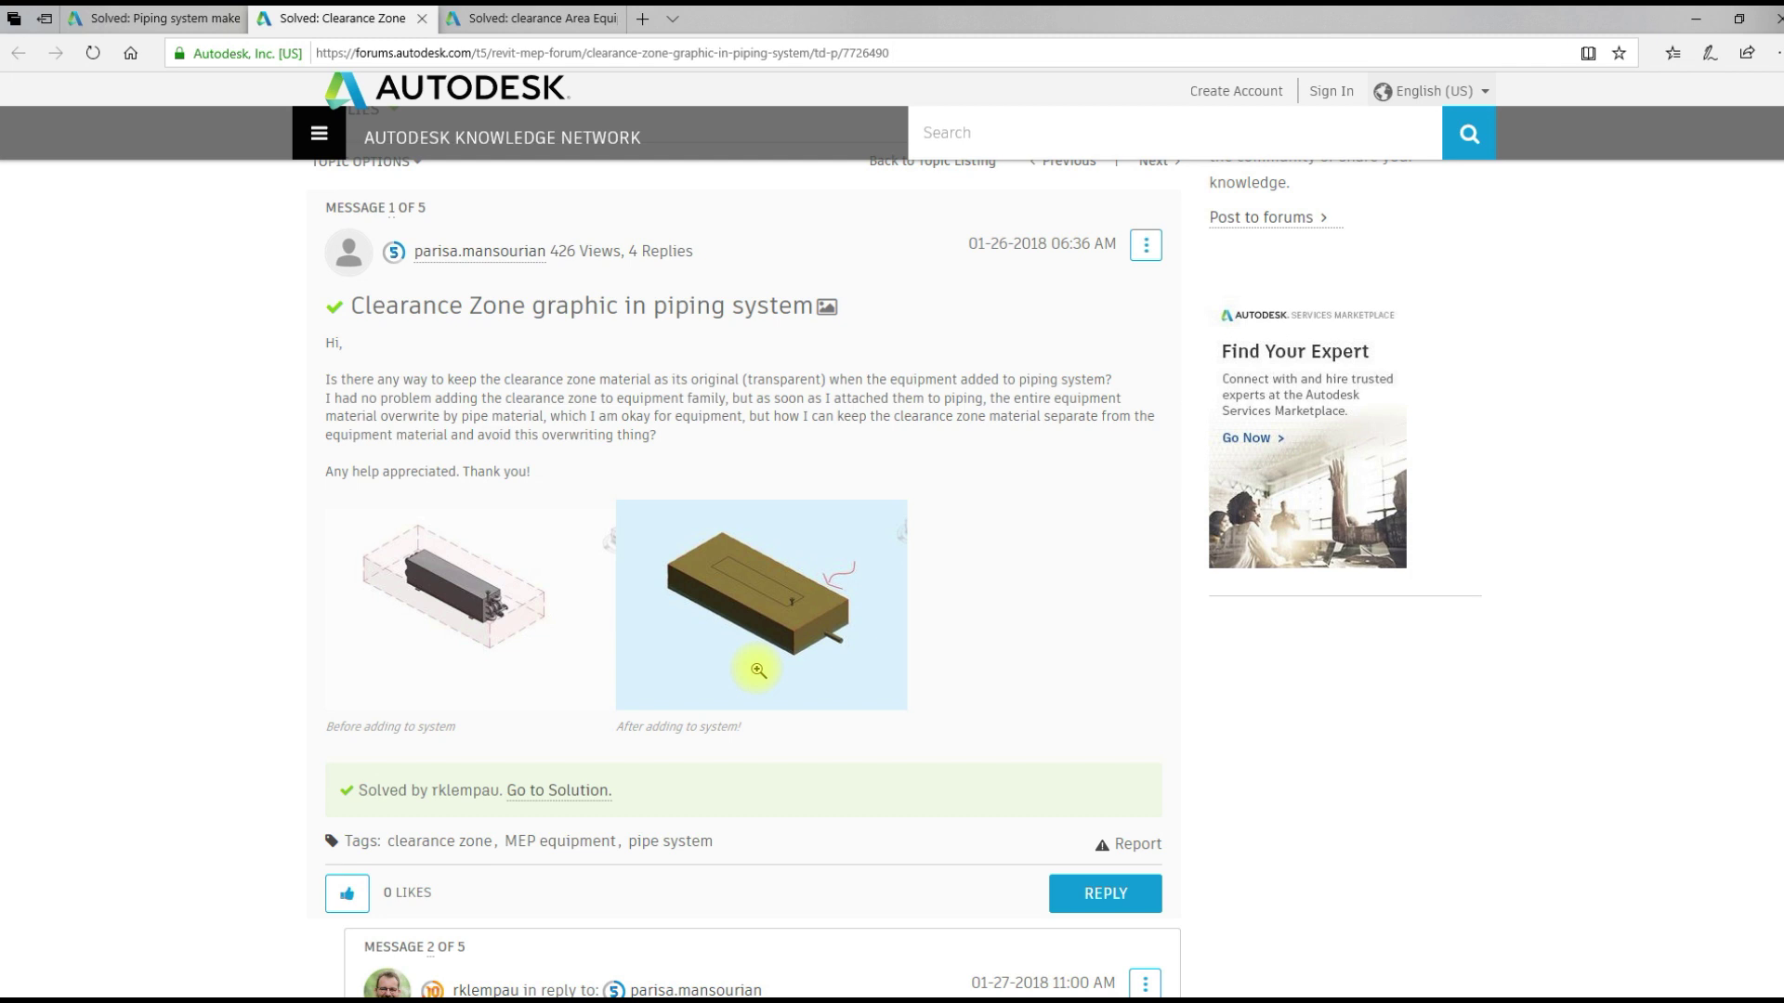
Step: Read the clearance Area Equipment thread, close it and the Clearance Zone thread, and return to Revit
click(531, 20)
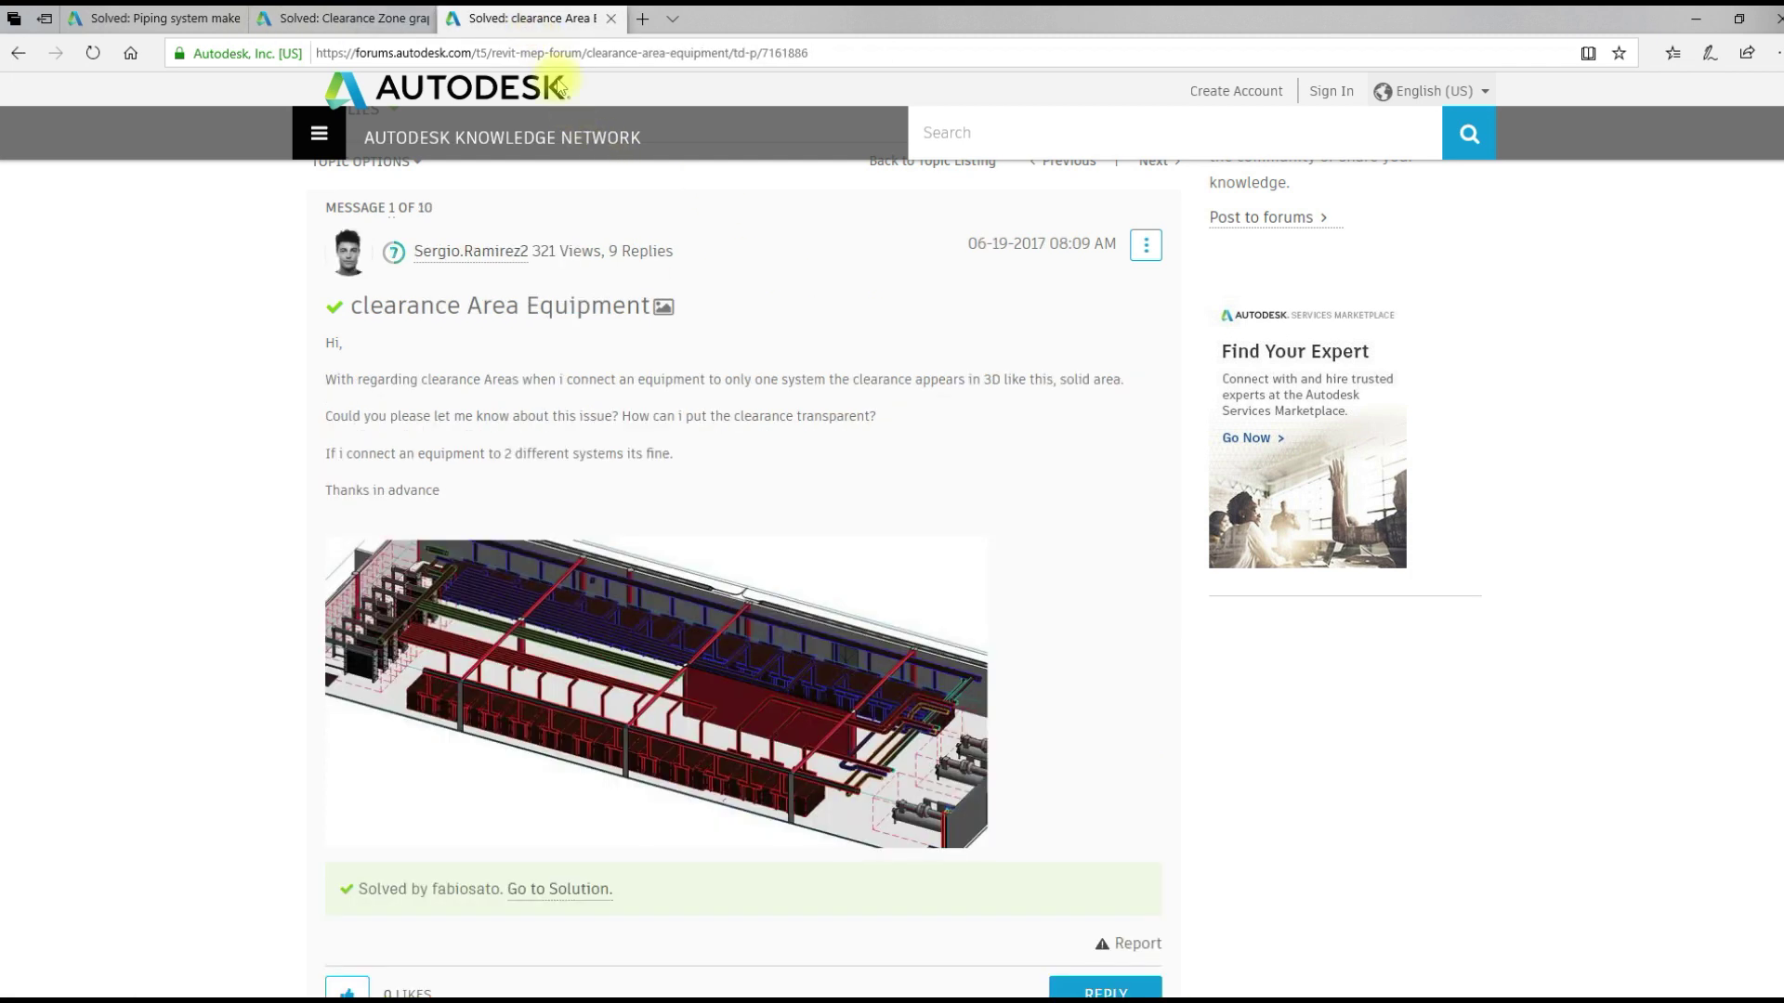
scroll(670, 455, down, 2)
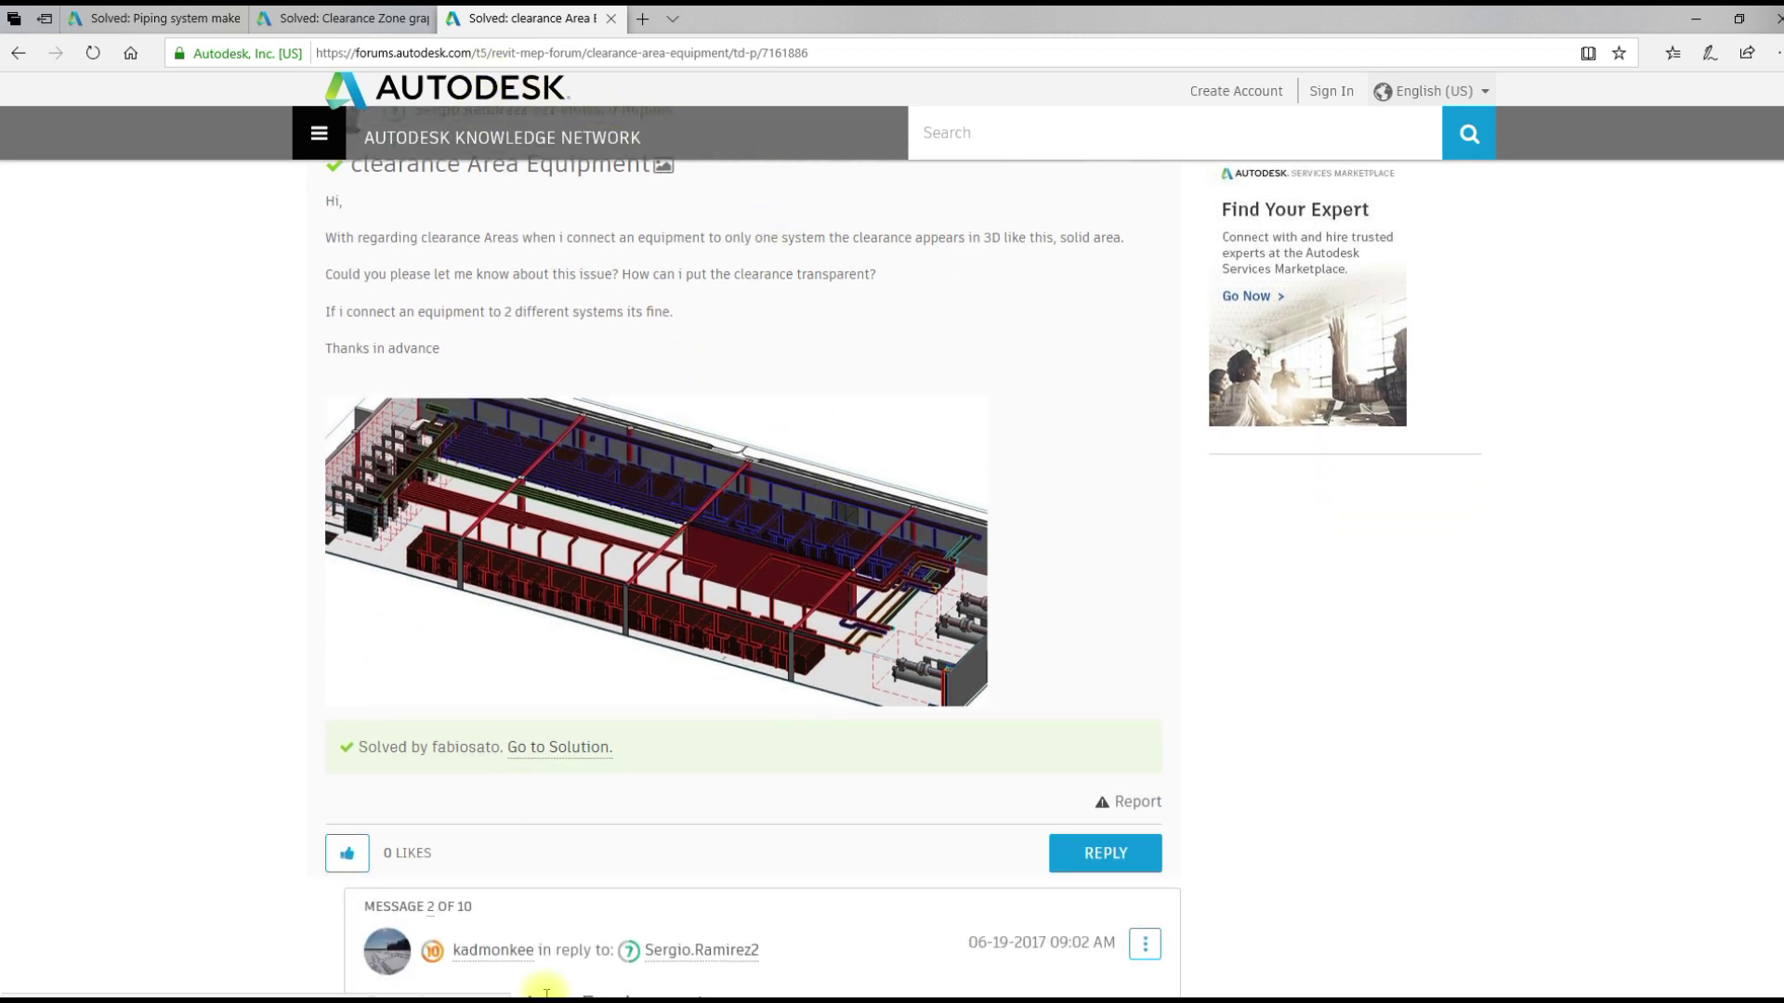
click(610, 20)
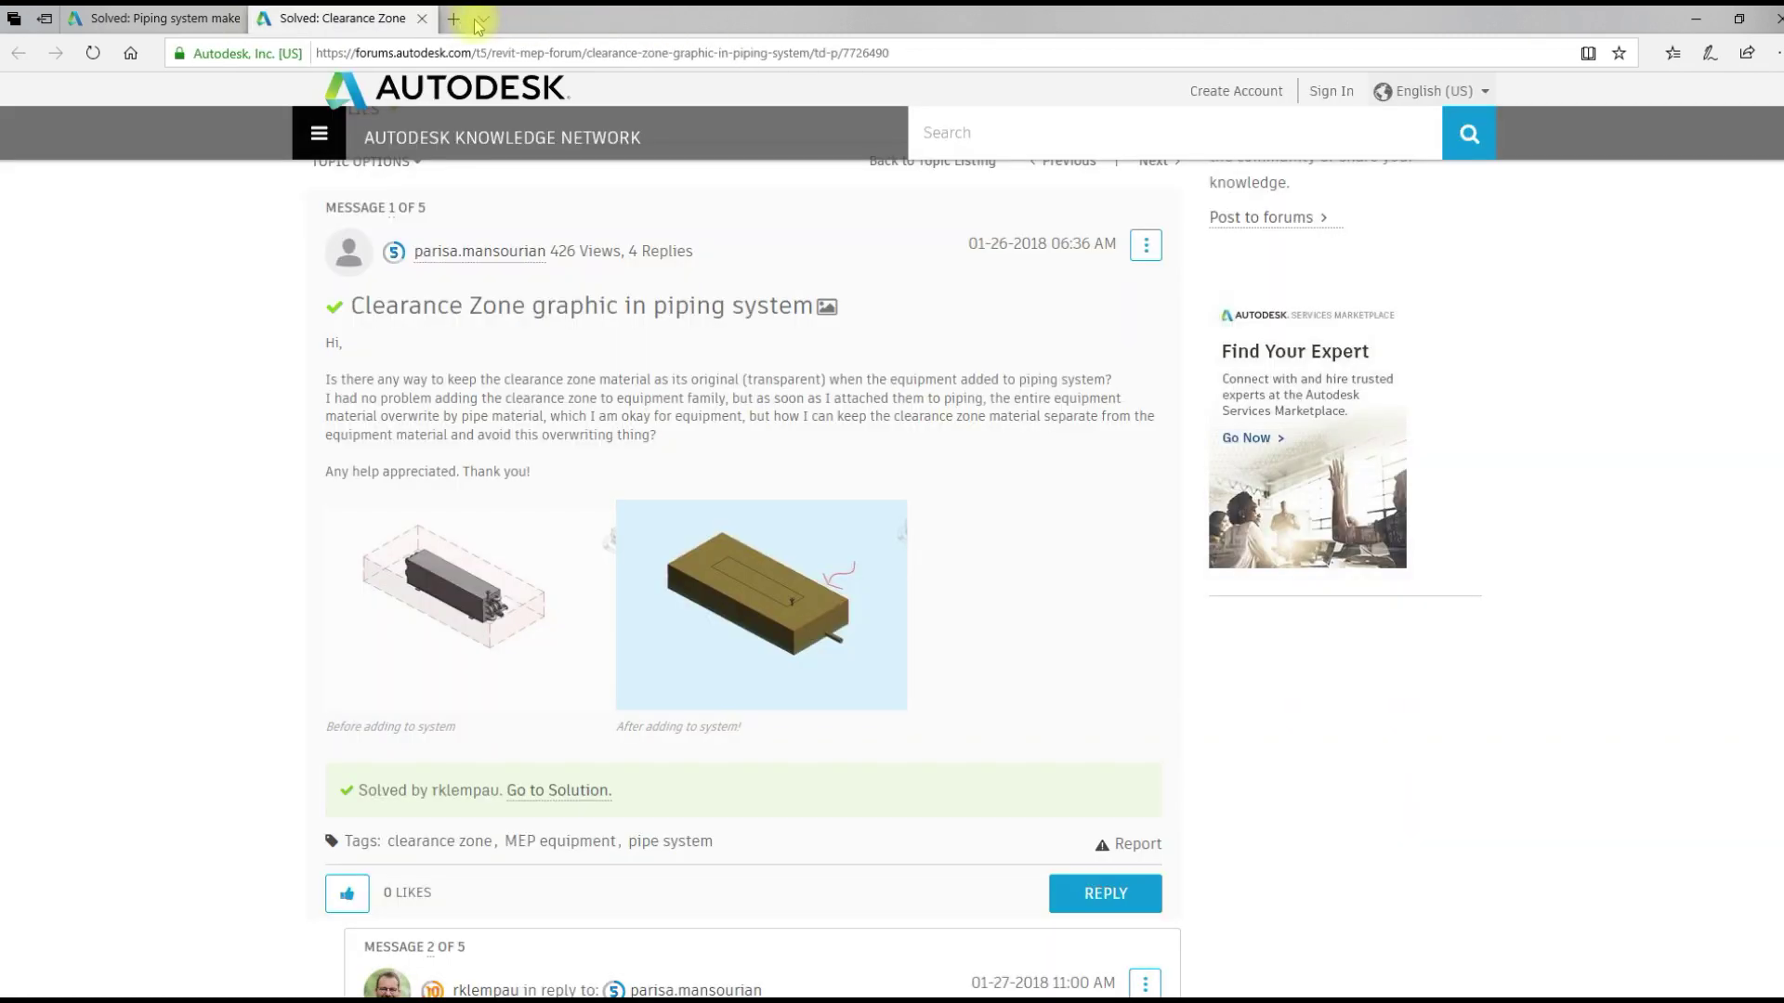
click(417, 19)
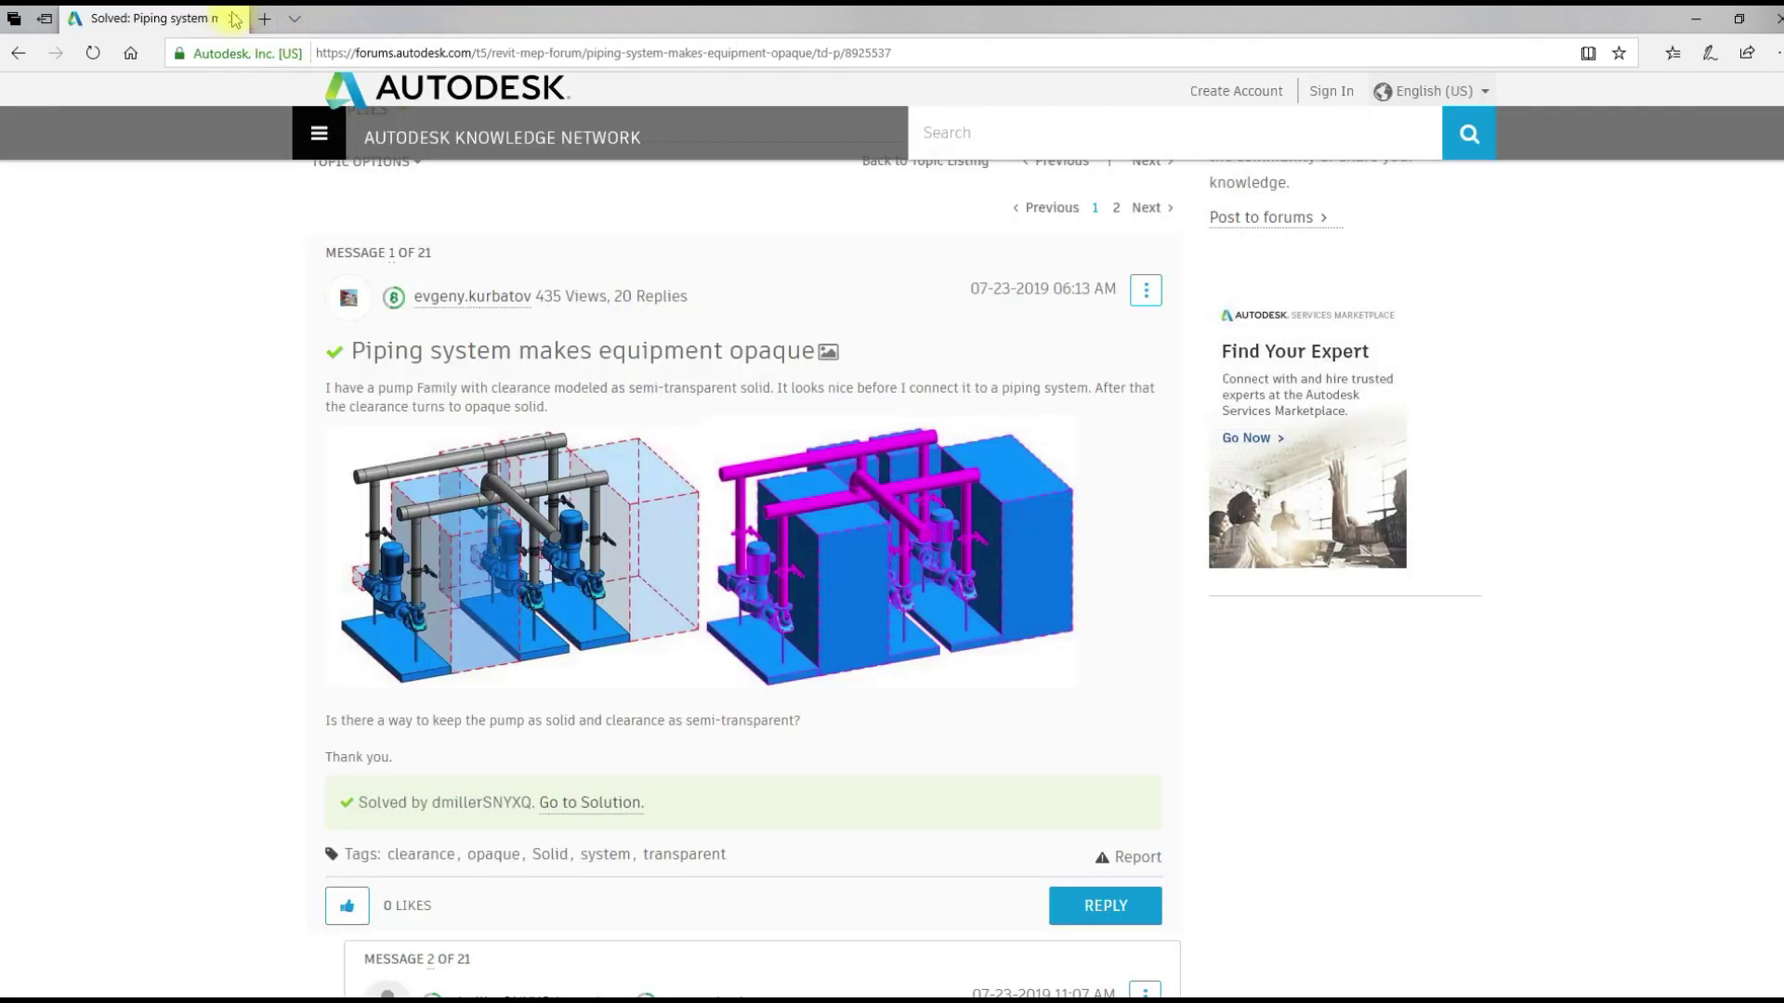
click(1702, 21)
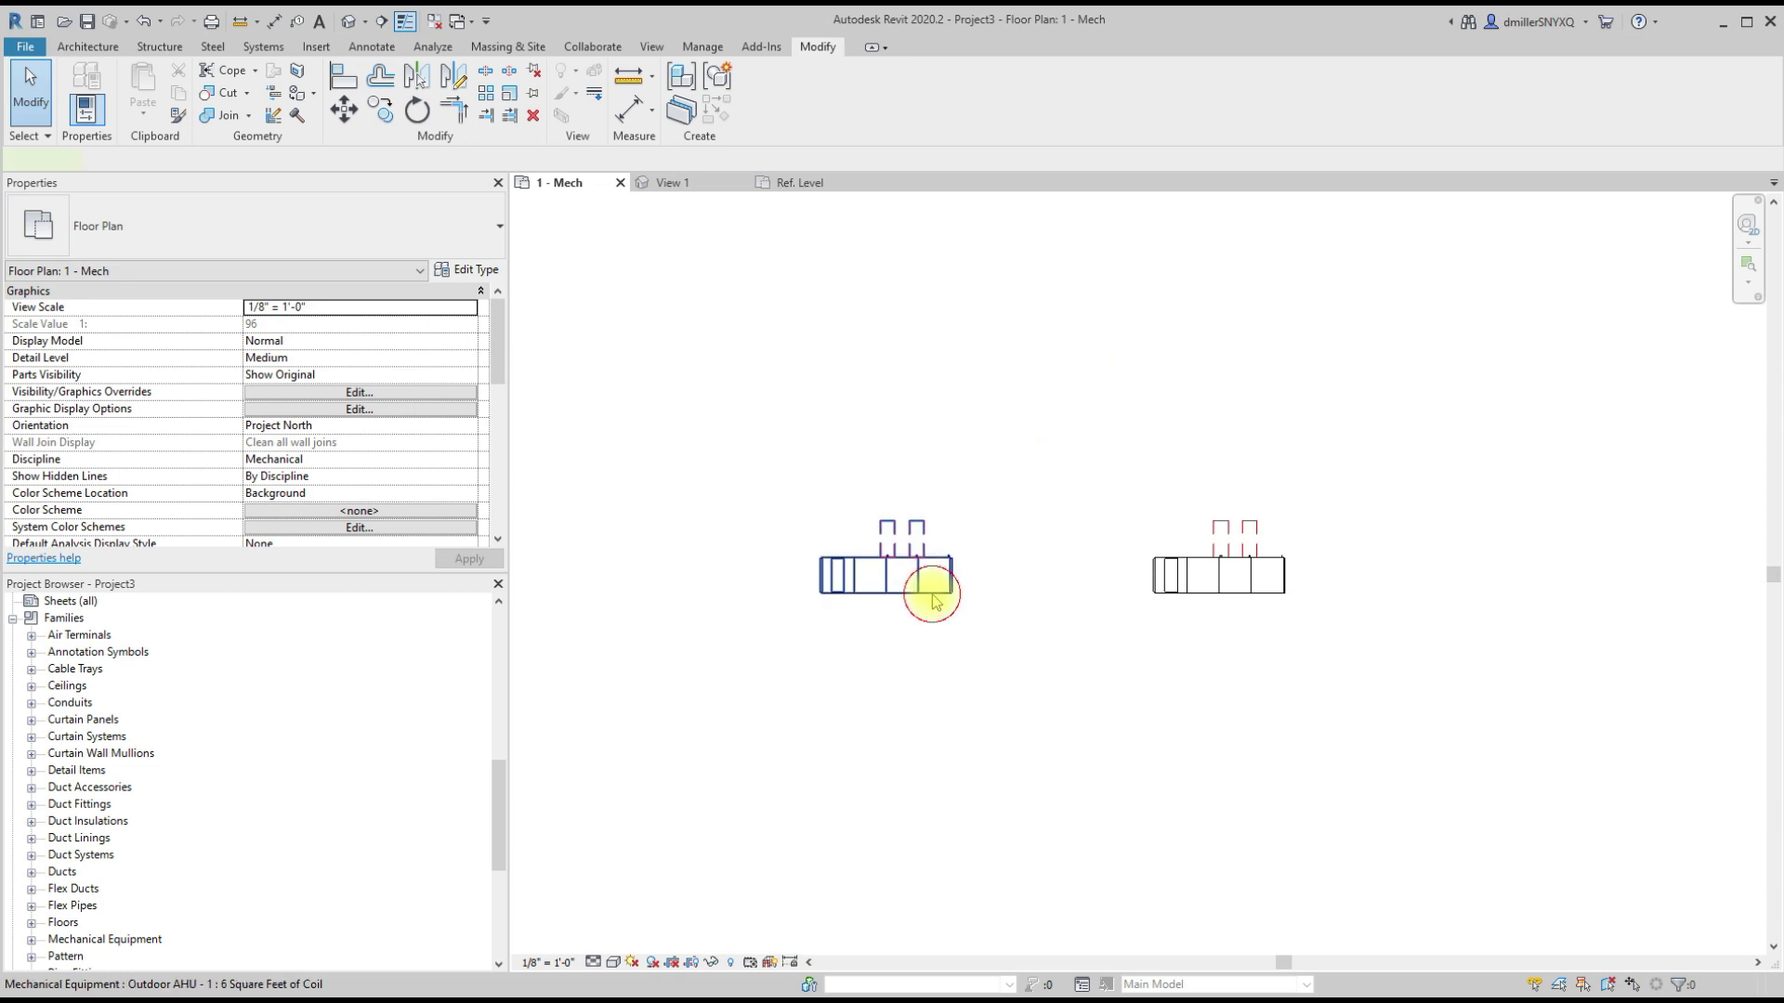
Step: Move the left Outdoor AHU upward in the 1 - Mech plan
click(901, 572)
drag(887, 564, 868, 471)
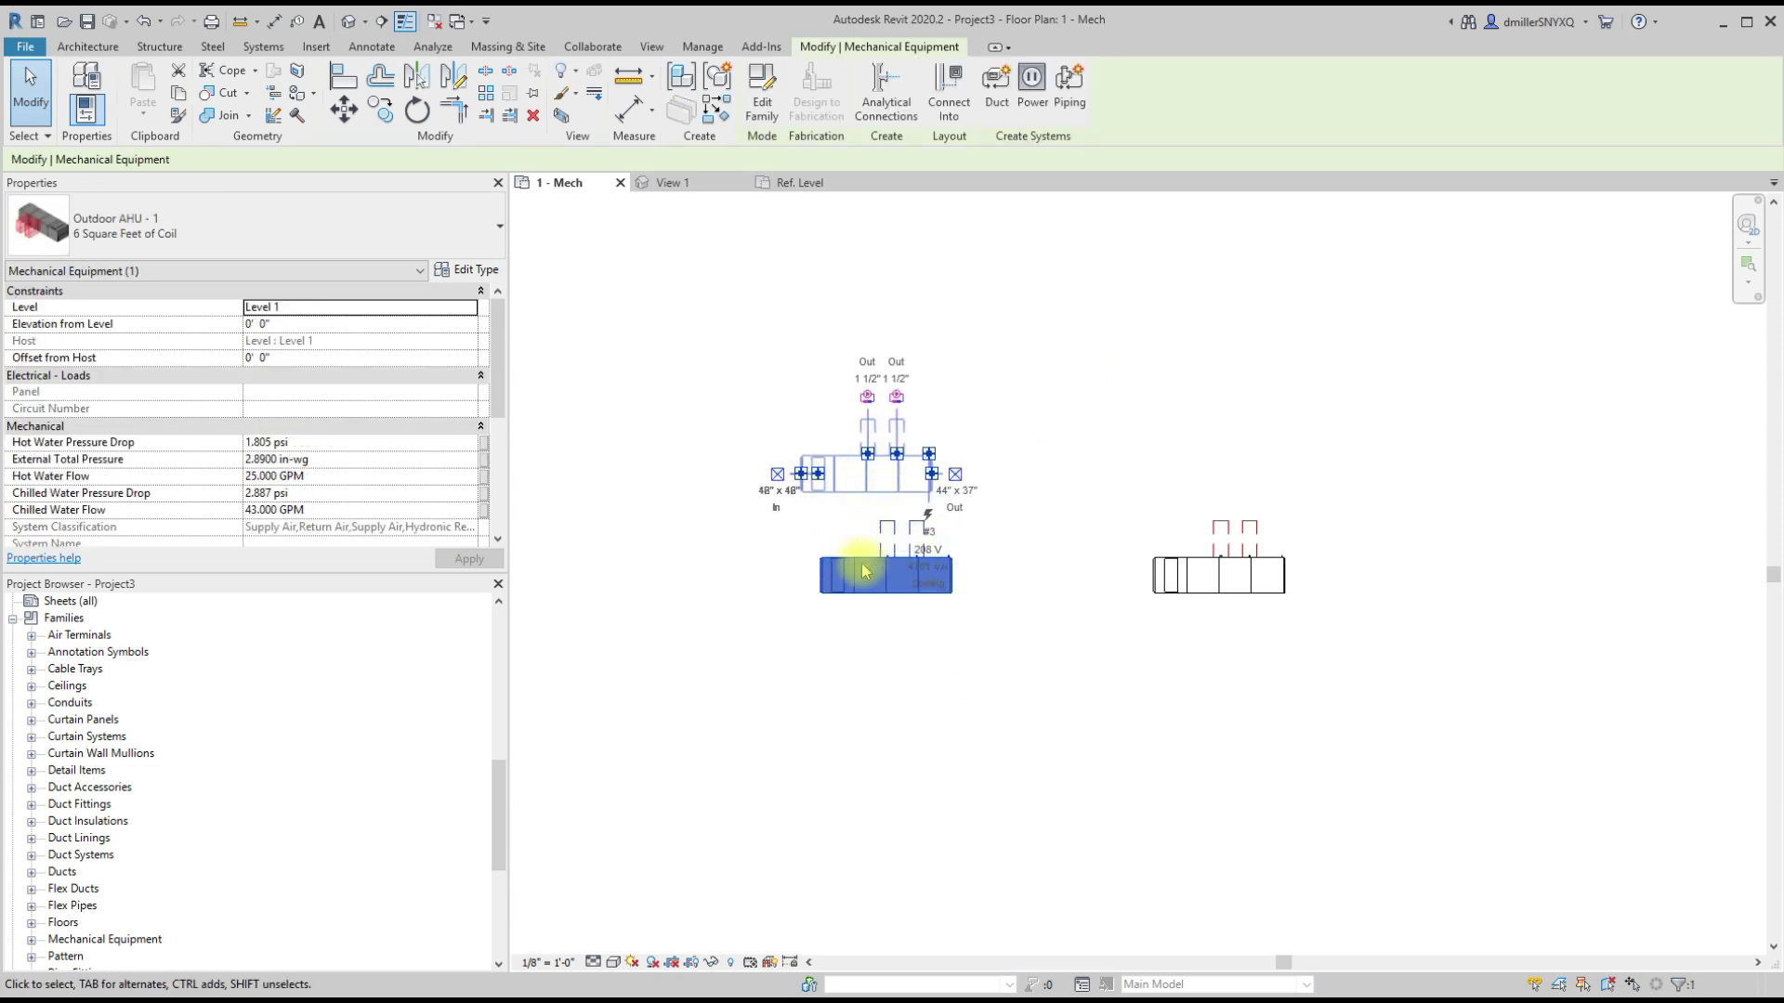
click(826, 639)
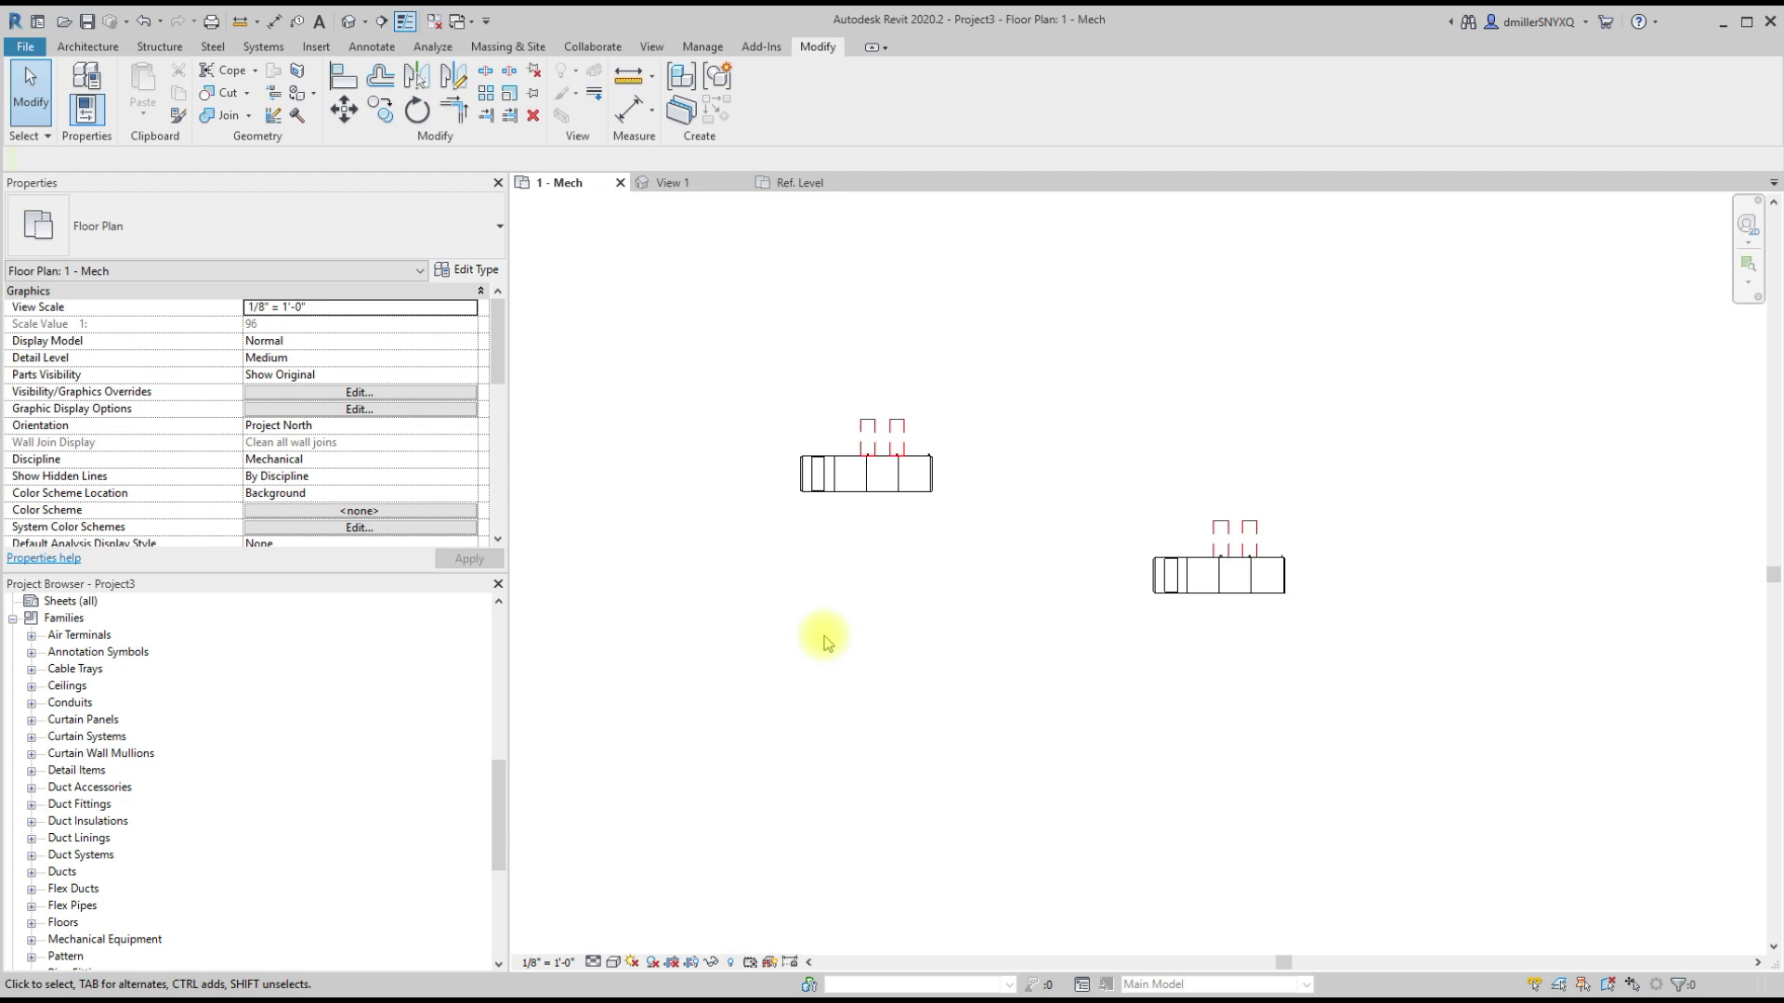
Step: Expand Duct Systems in the Project Browser and review the Supply Air system's properties
scroll(146, 808, down, 3)
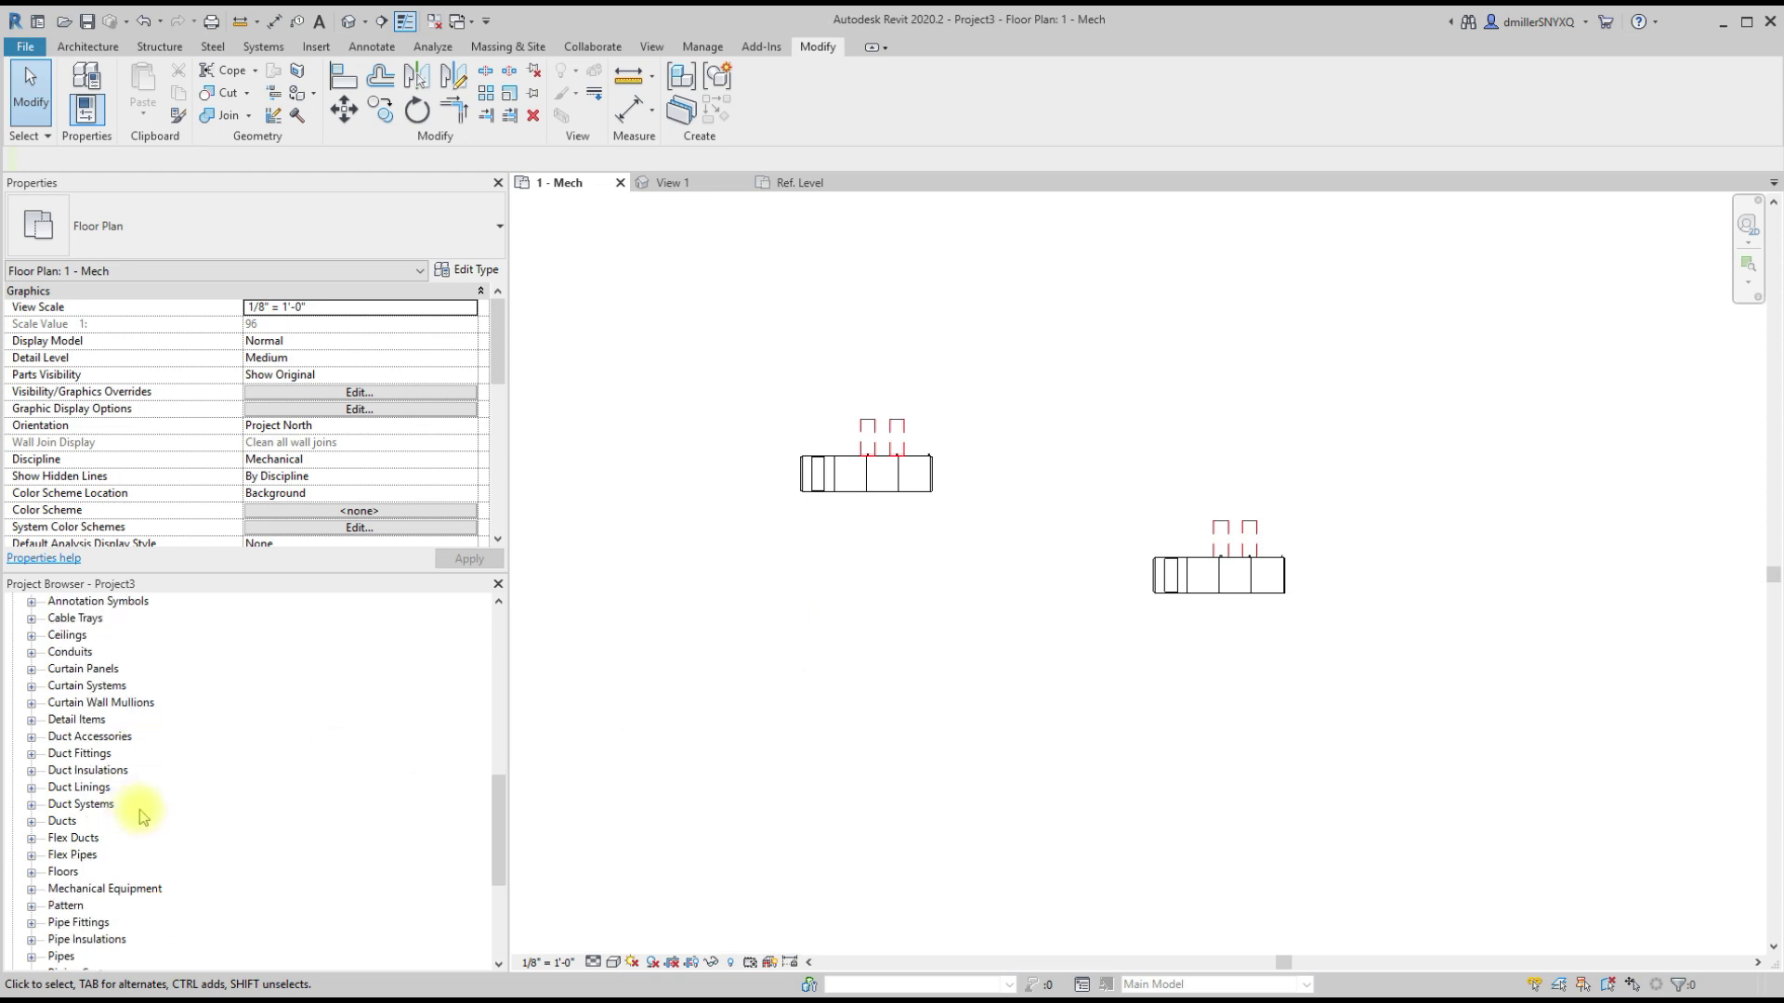
scroll(146, 808, down, 3)
scroll(131, 796, up, 3)
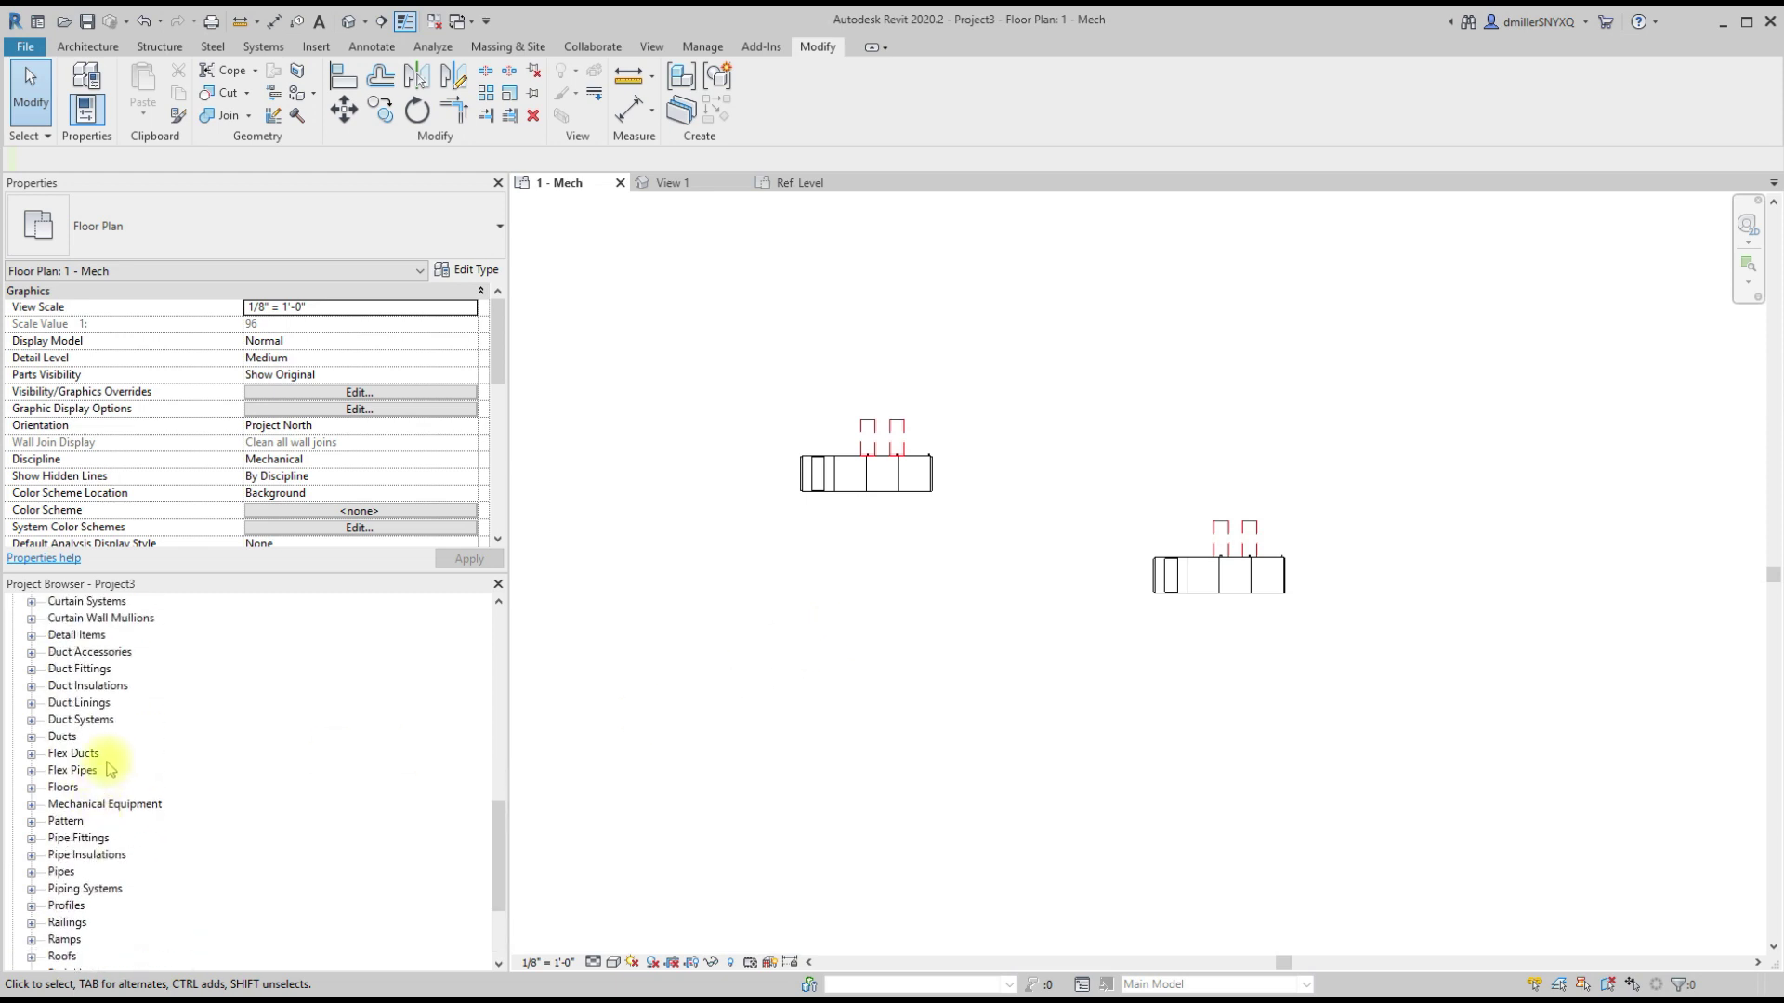
click(32, 720)
click(106, 770)
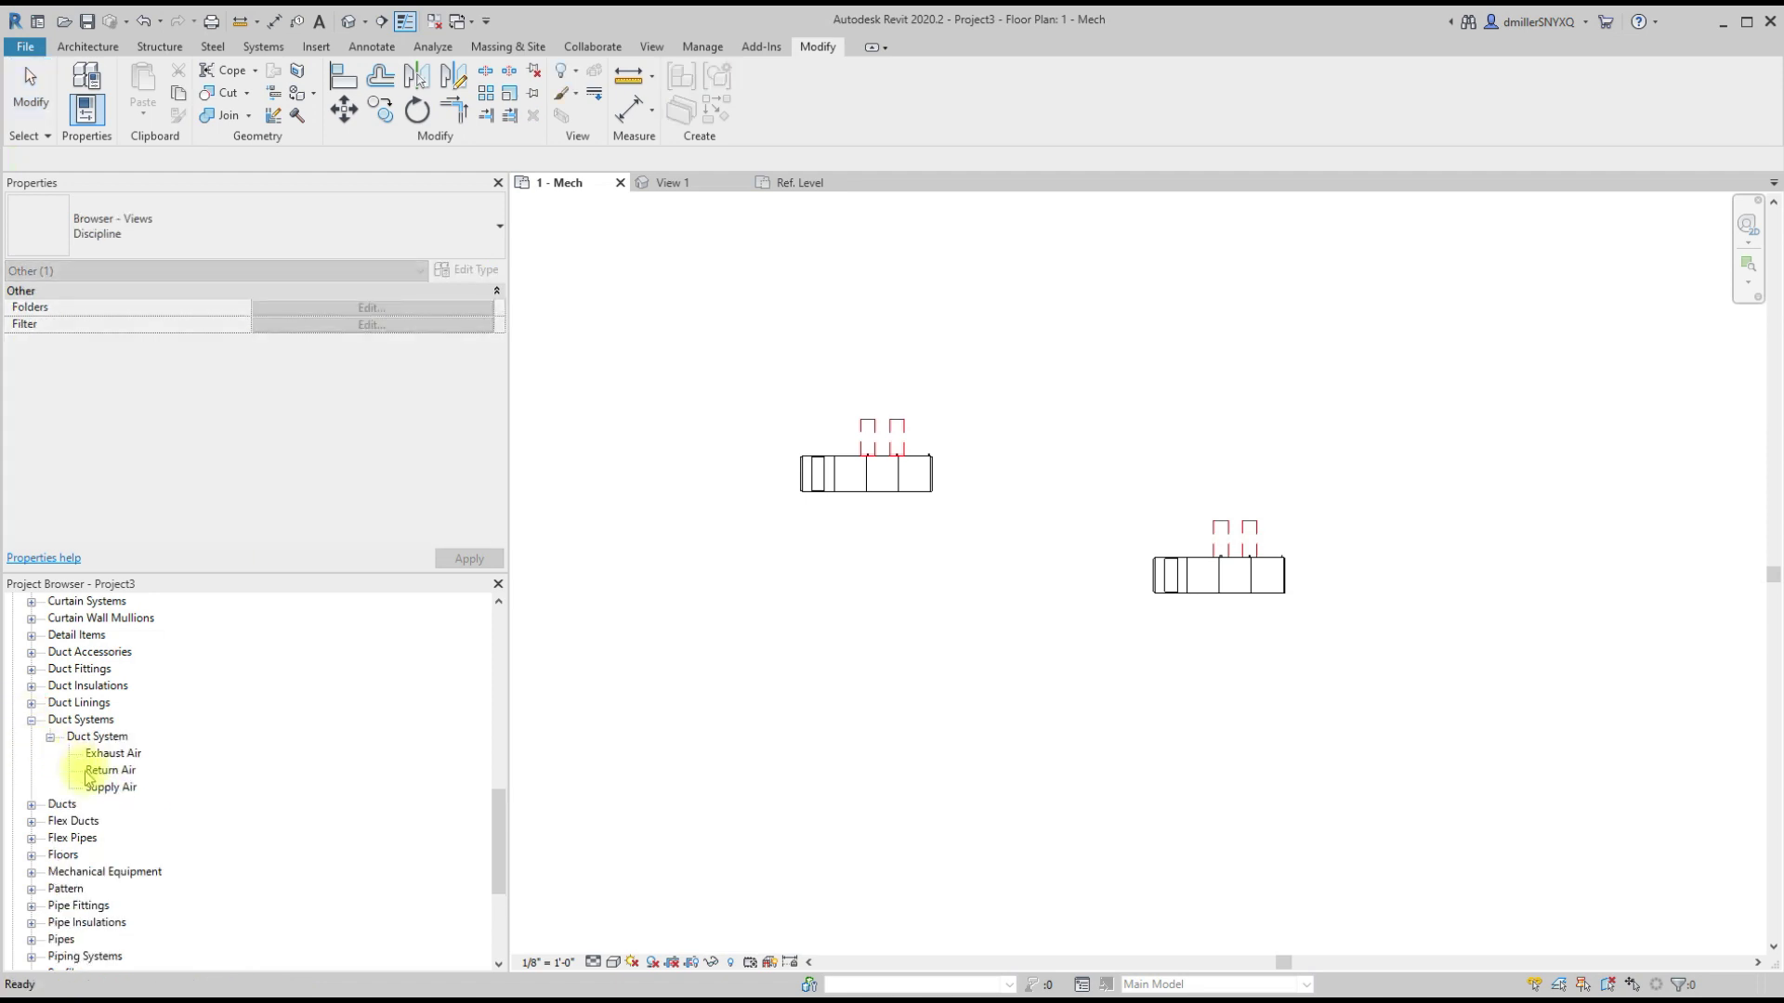
click(105, 788)
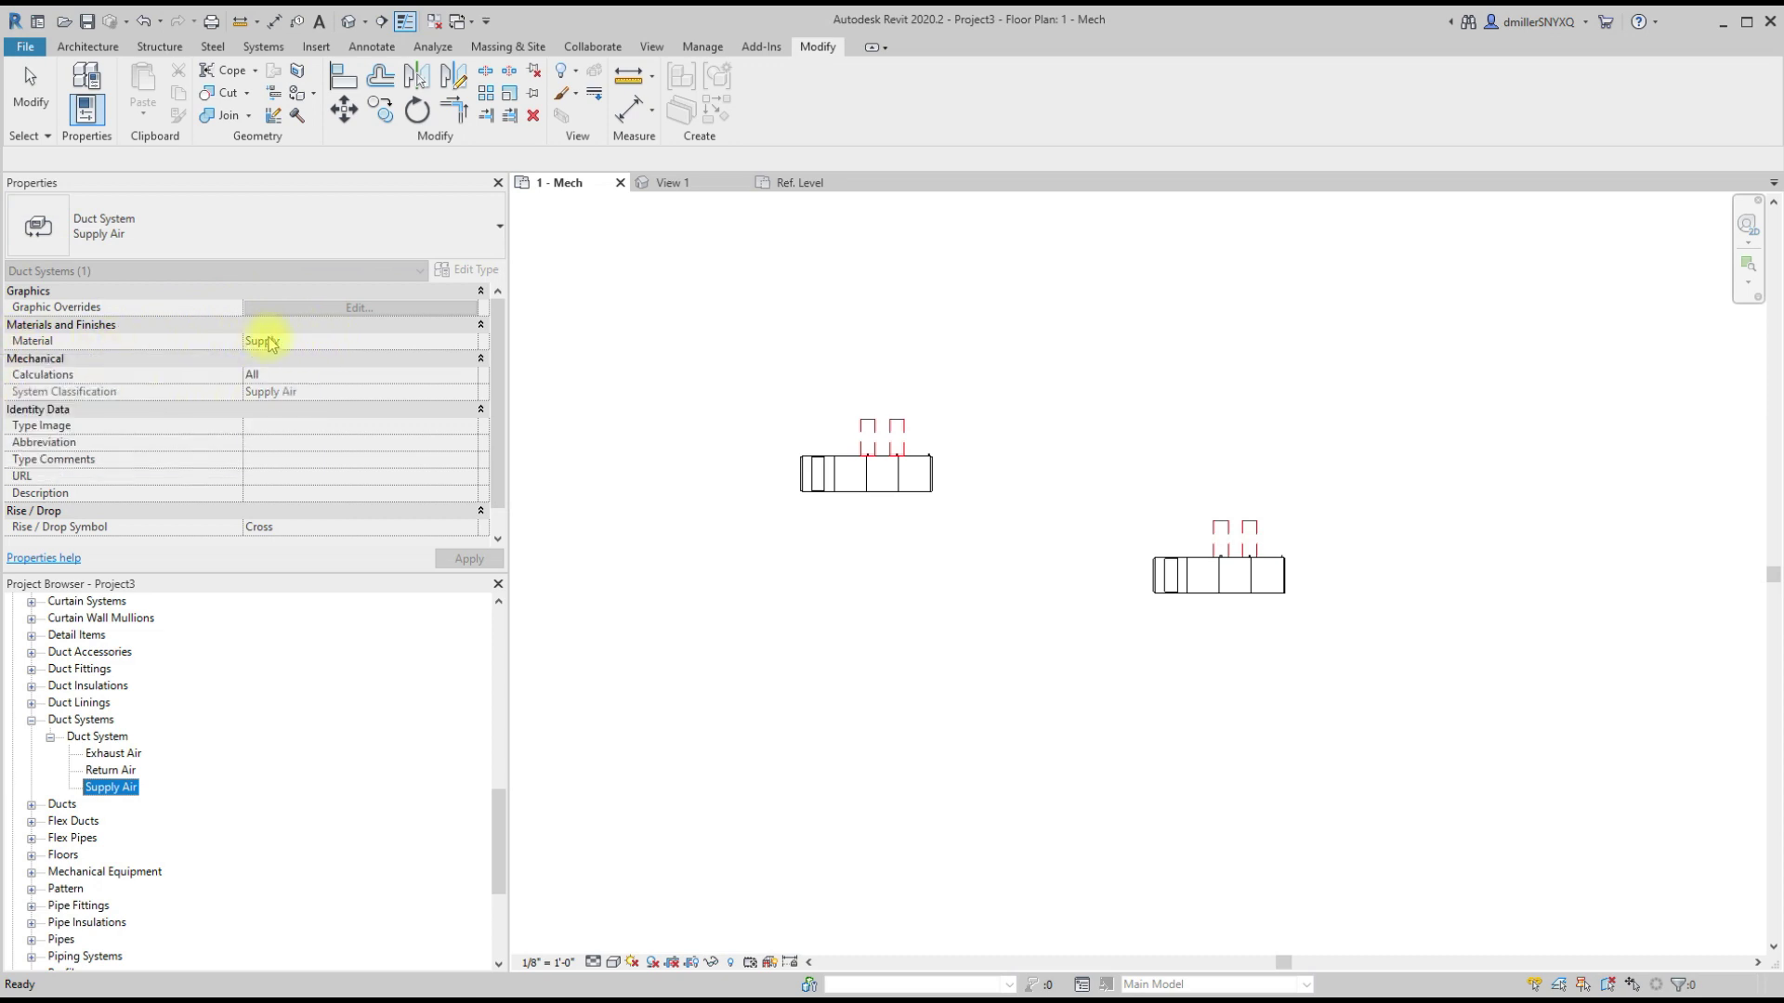
click(796, 630)
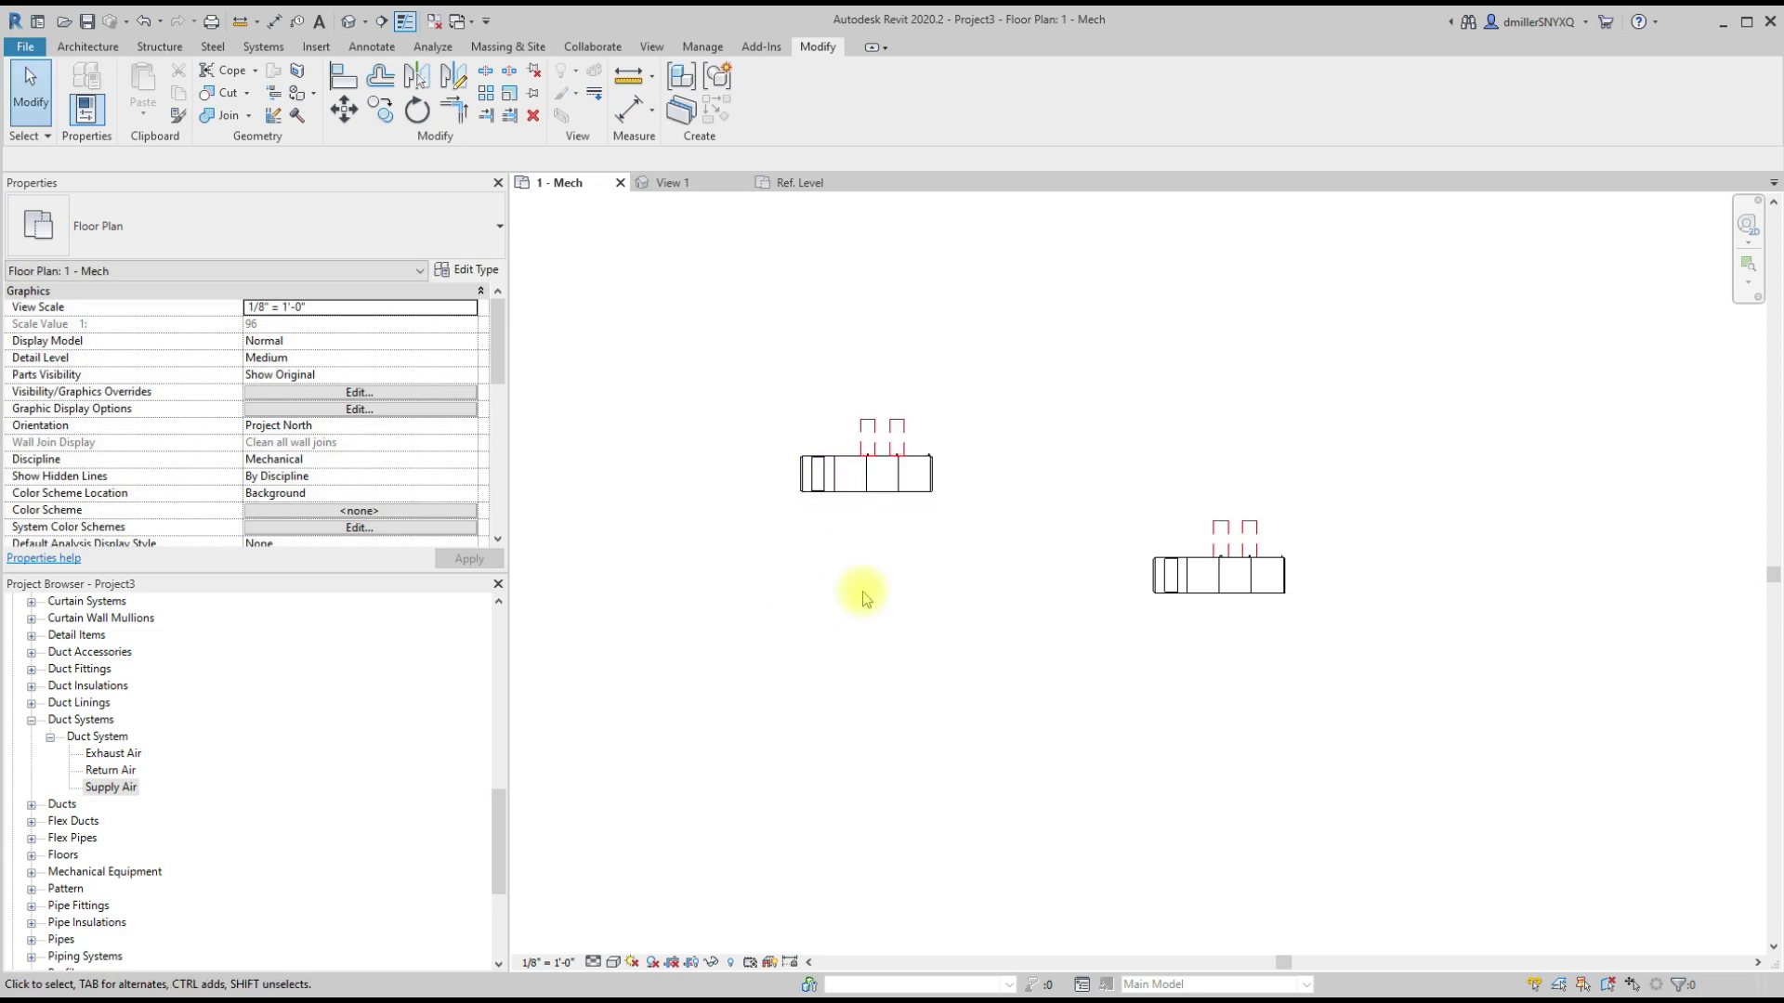
scroll(915, 548, up, 2)
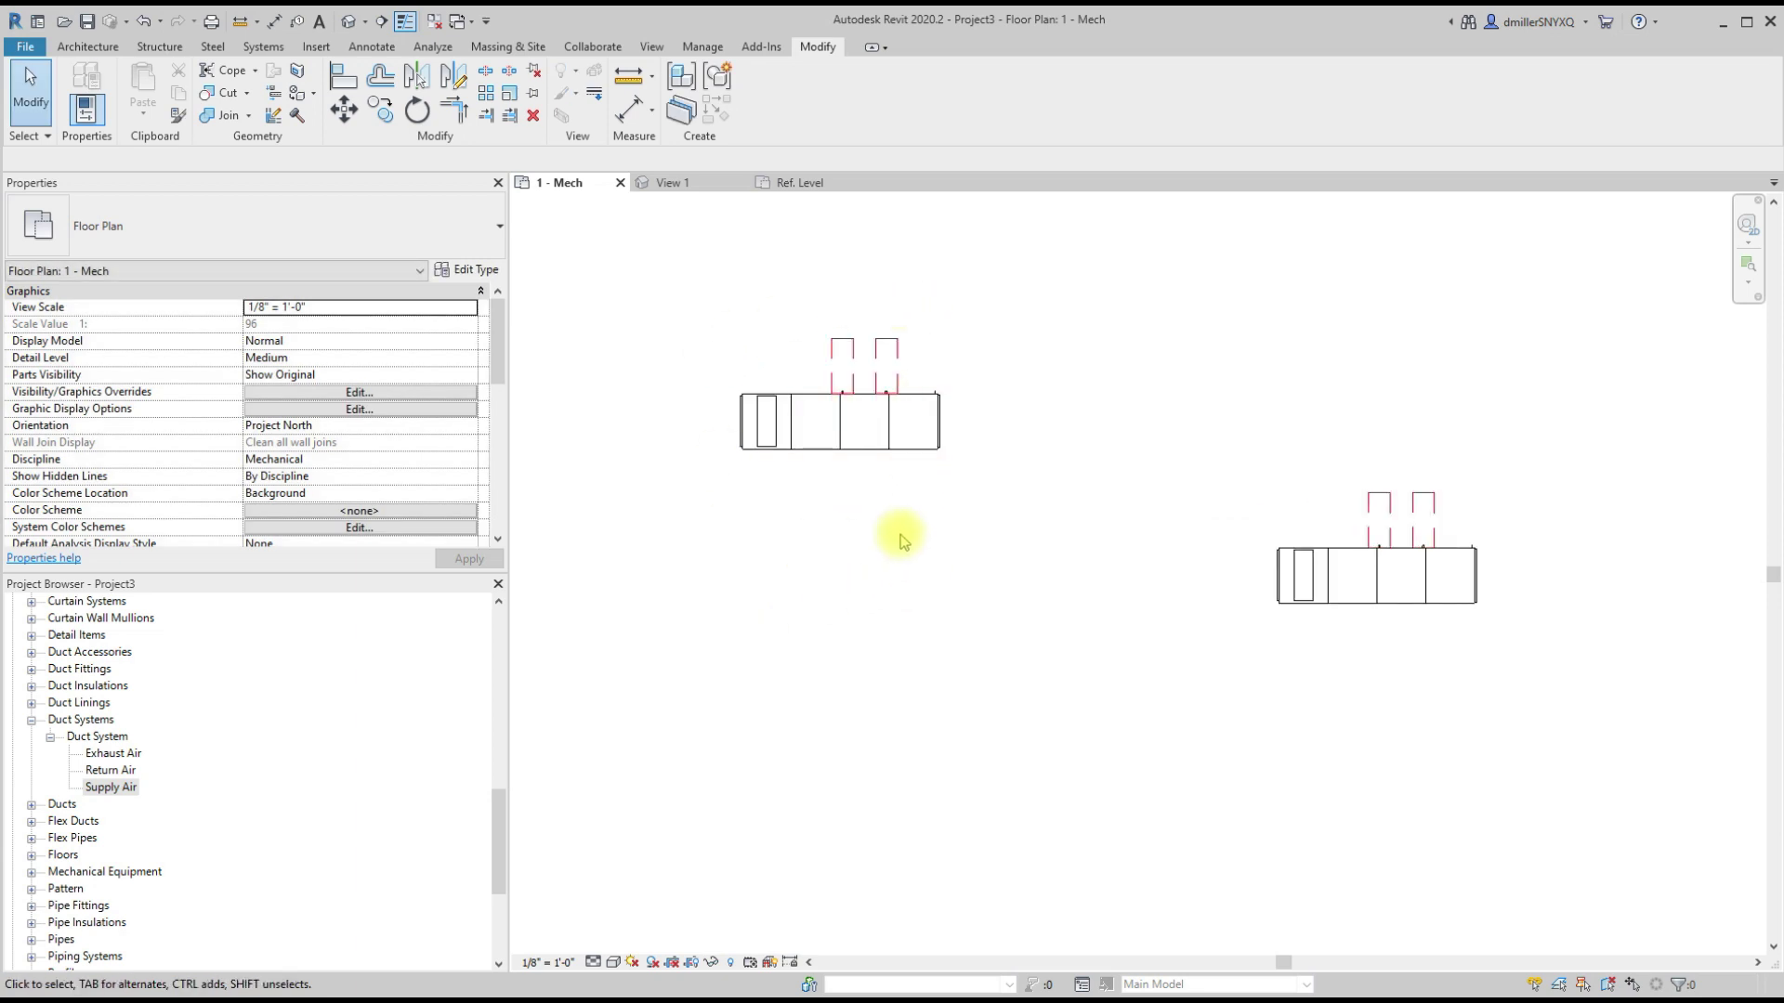
Step: Draw a straight 44" x 37" duct rightward from the left Outdoor AHU's outlet connector
middle_drag(900, 539, 855, 589)
click(868, 556)
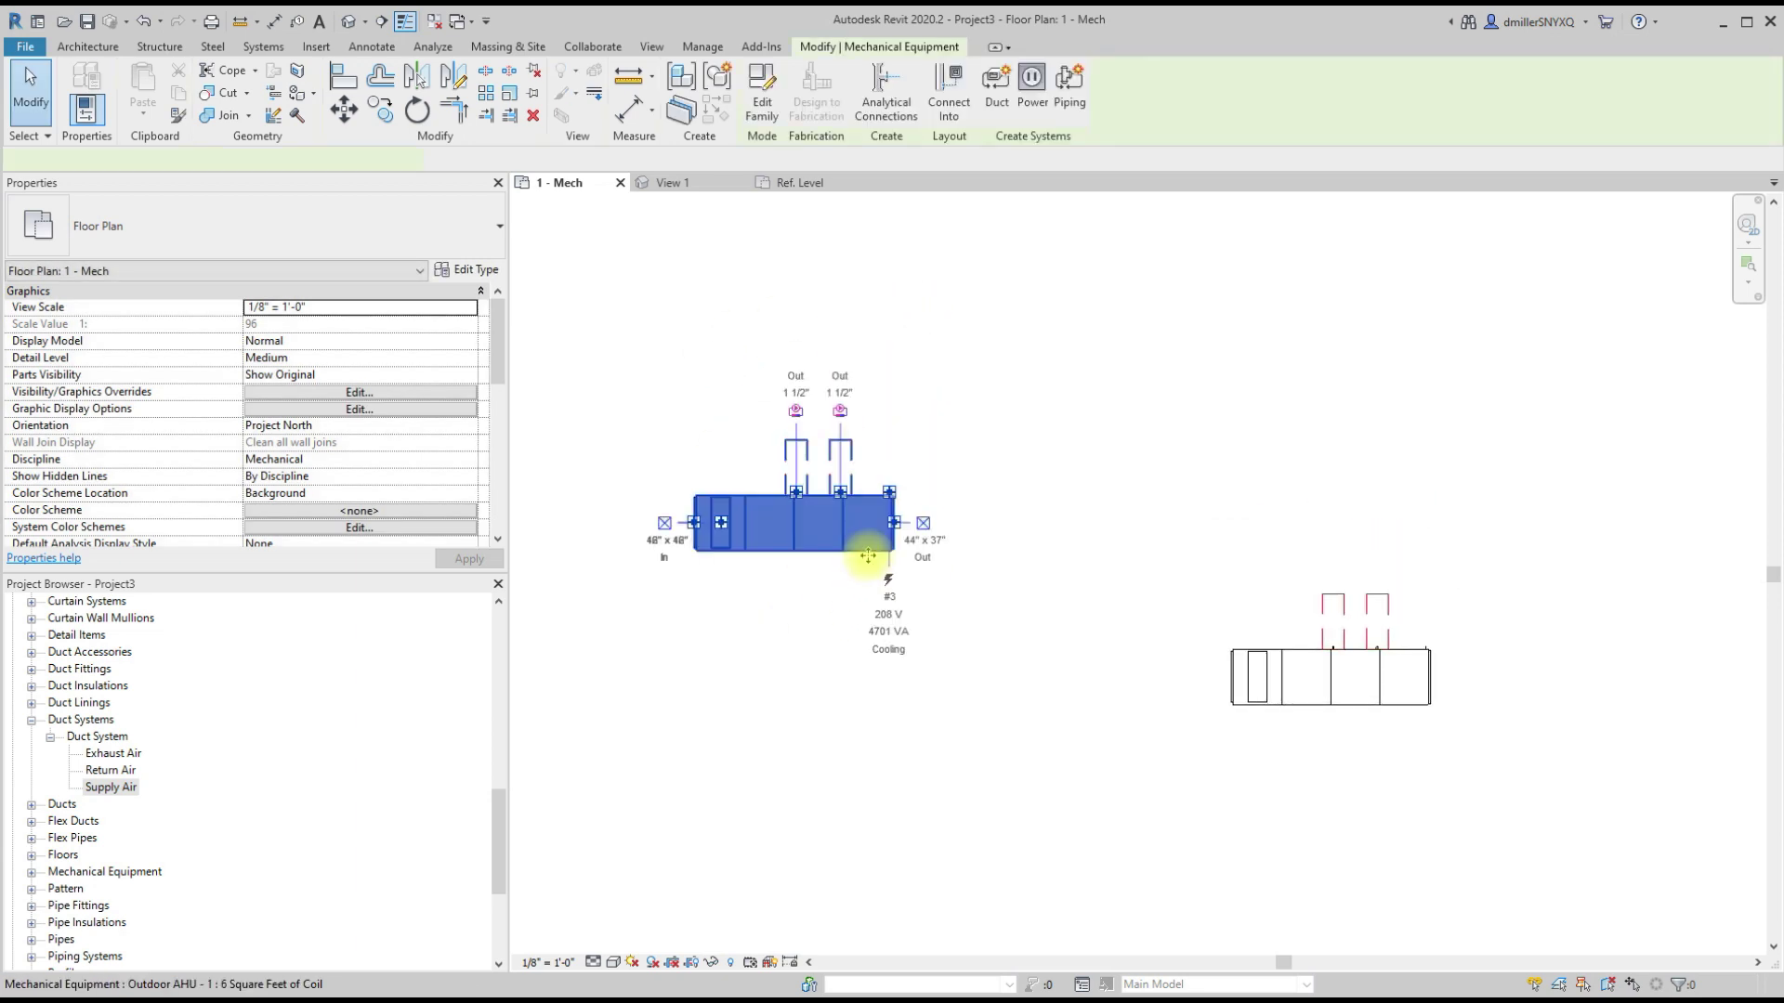
click(924, 524)
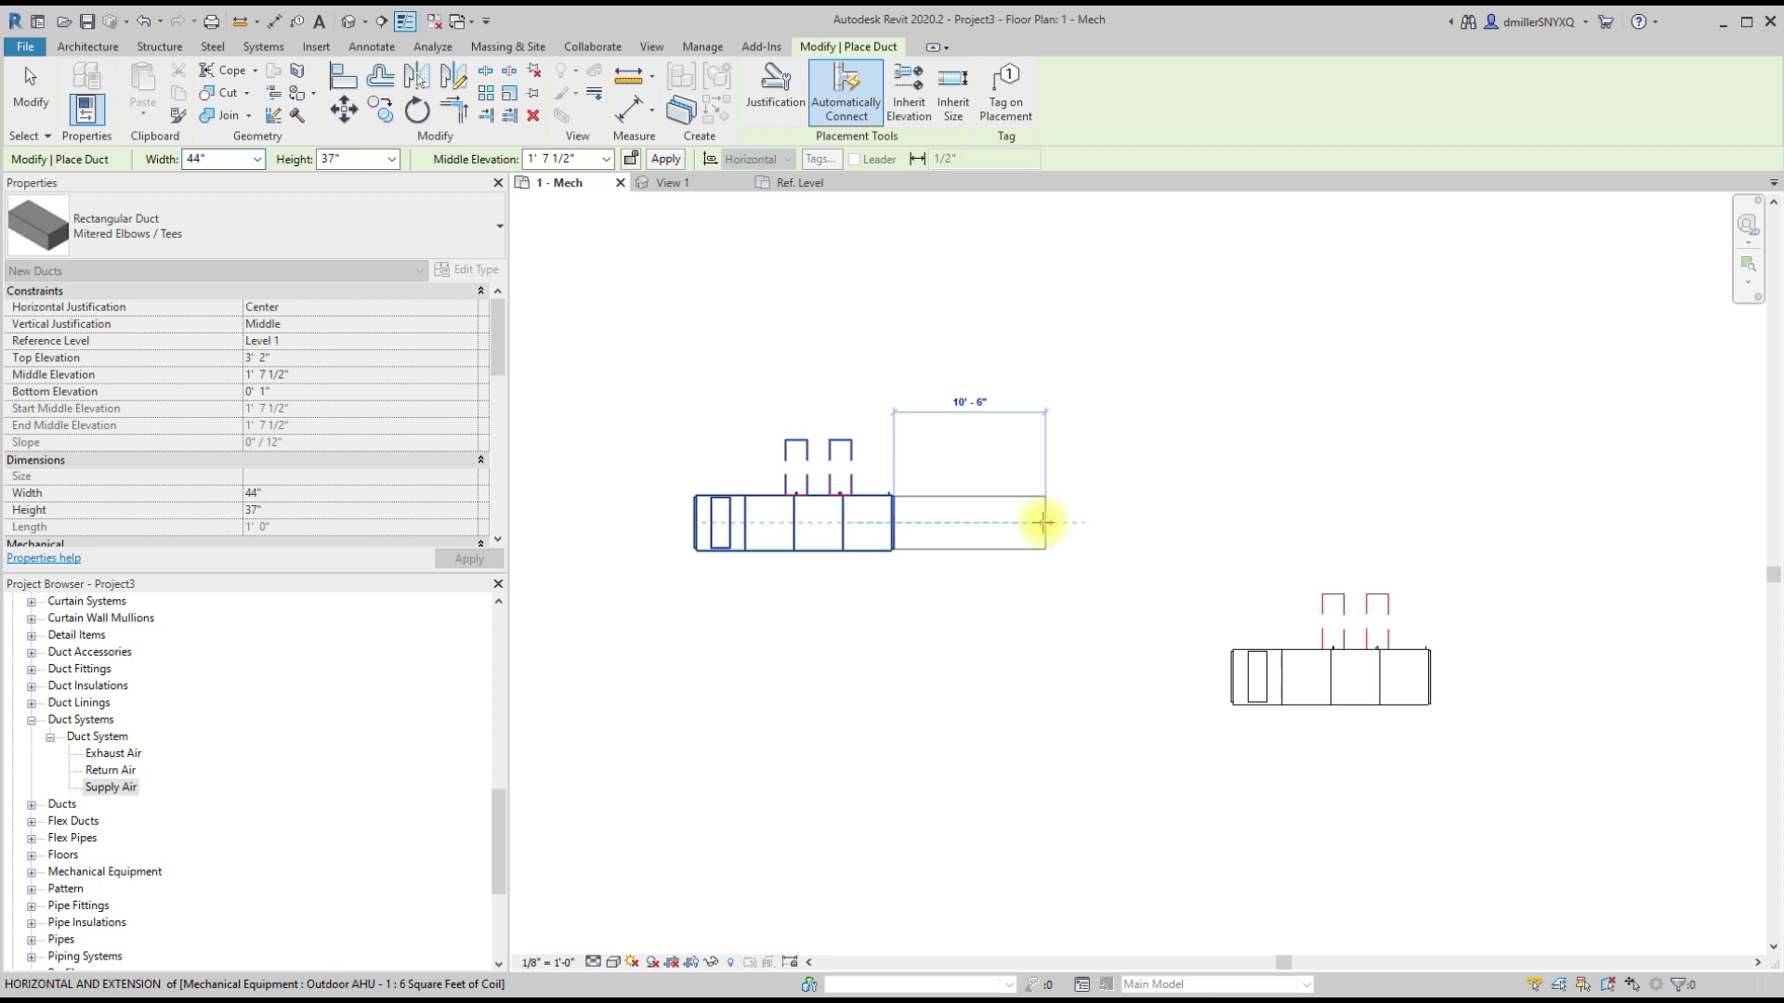
click(1103, 522)
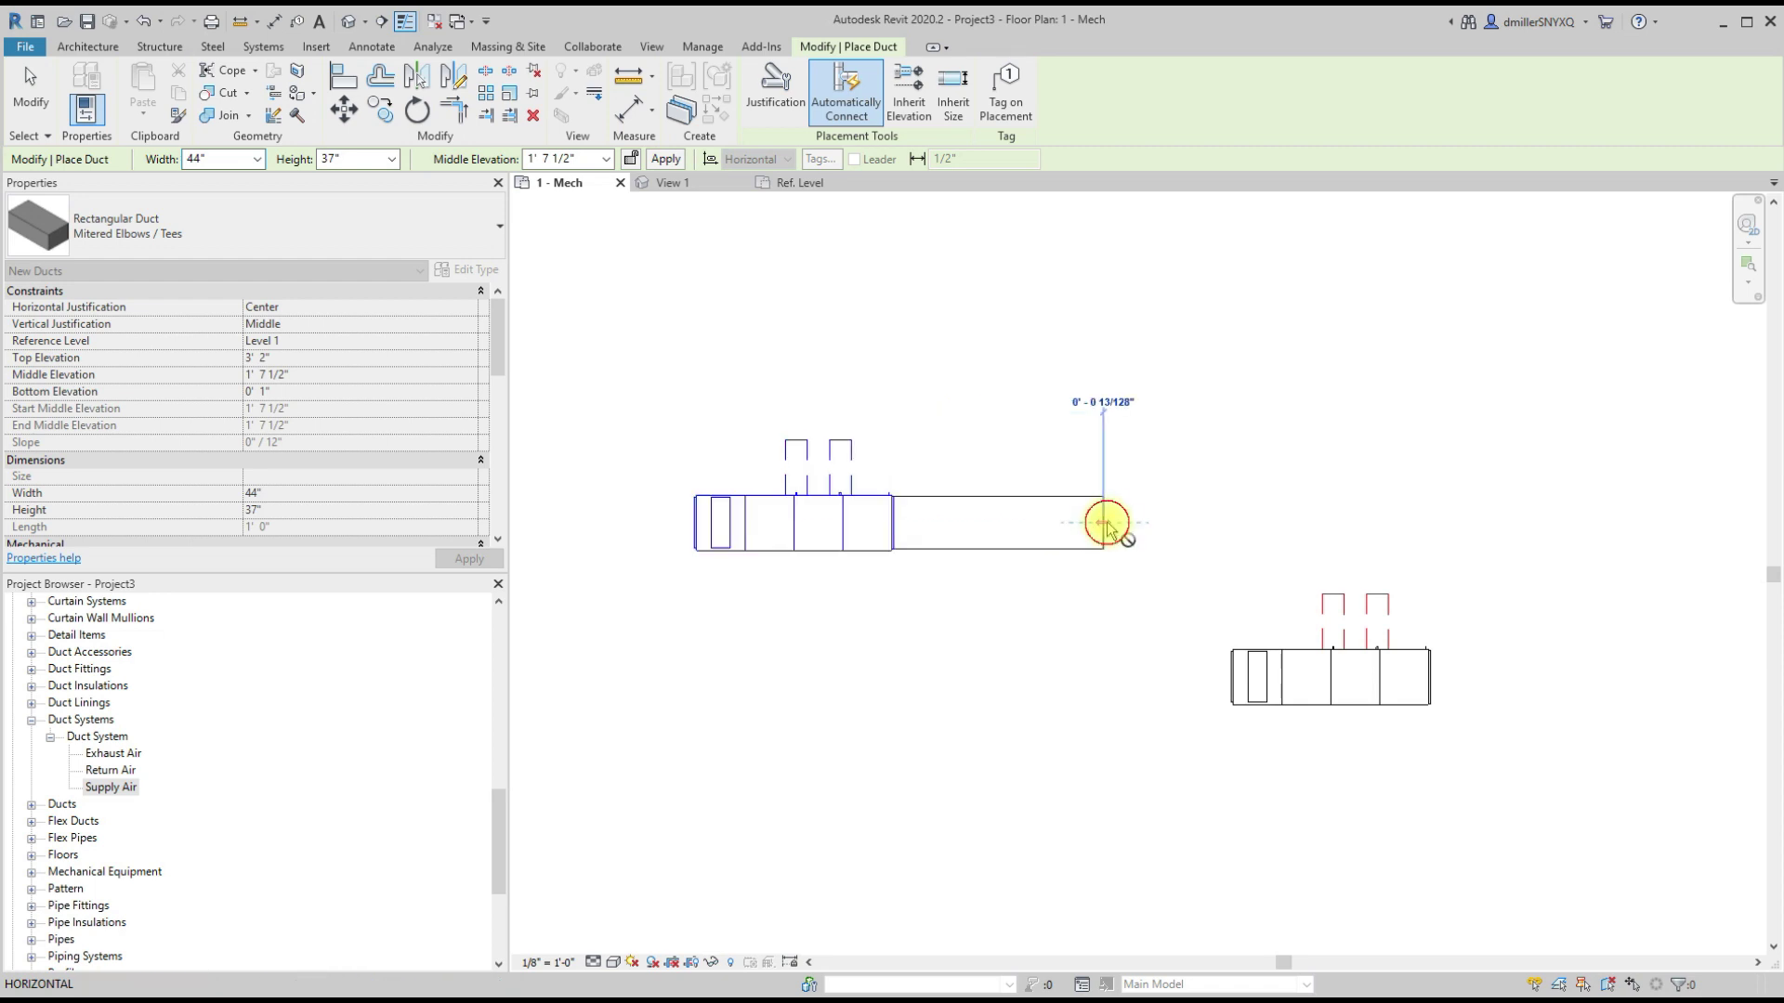
key(Escape)
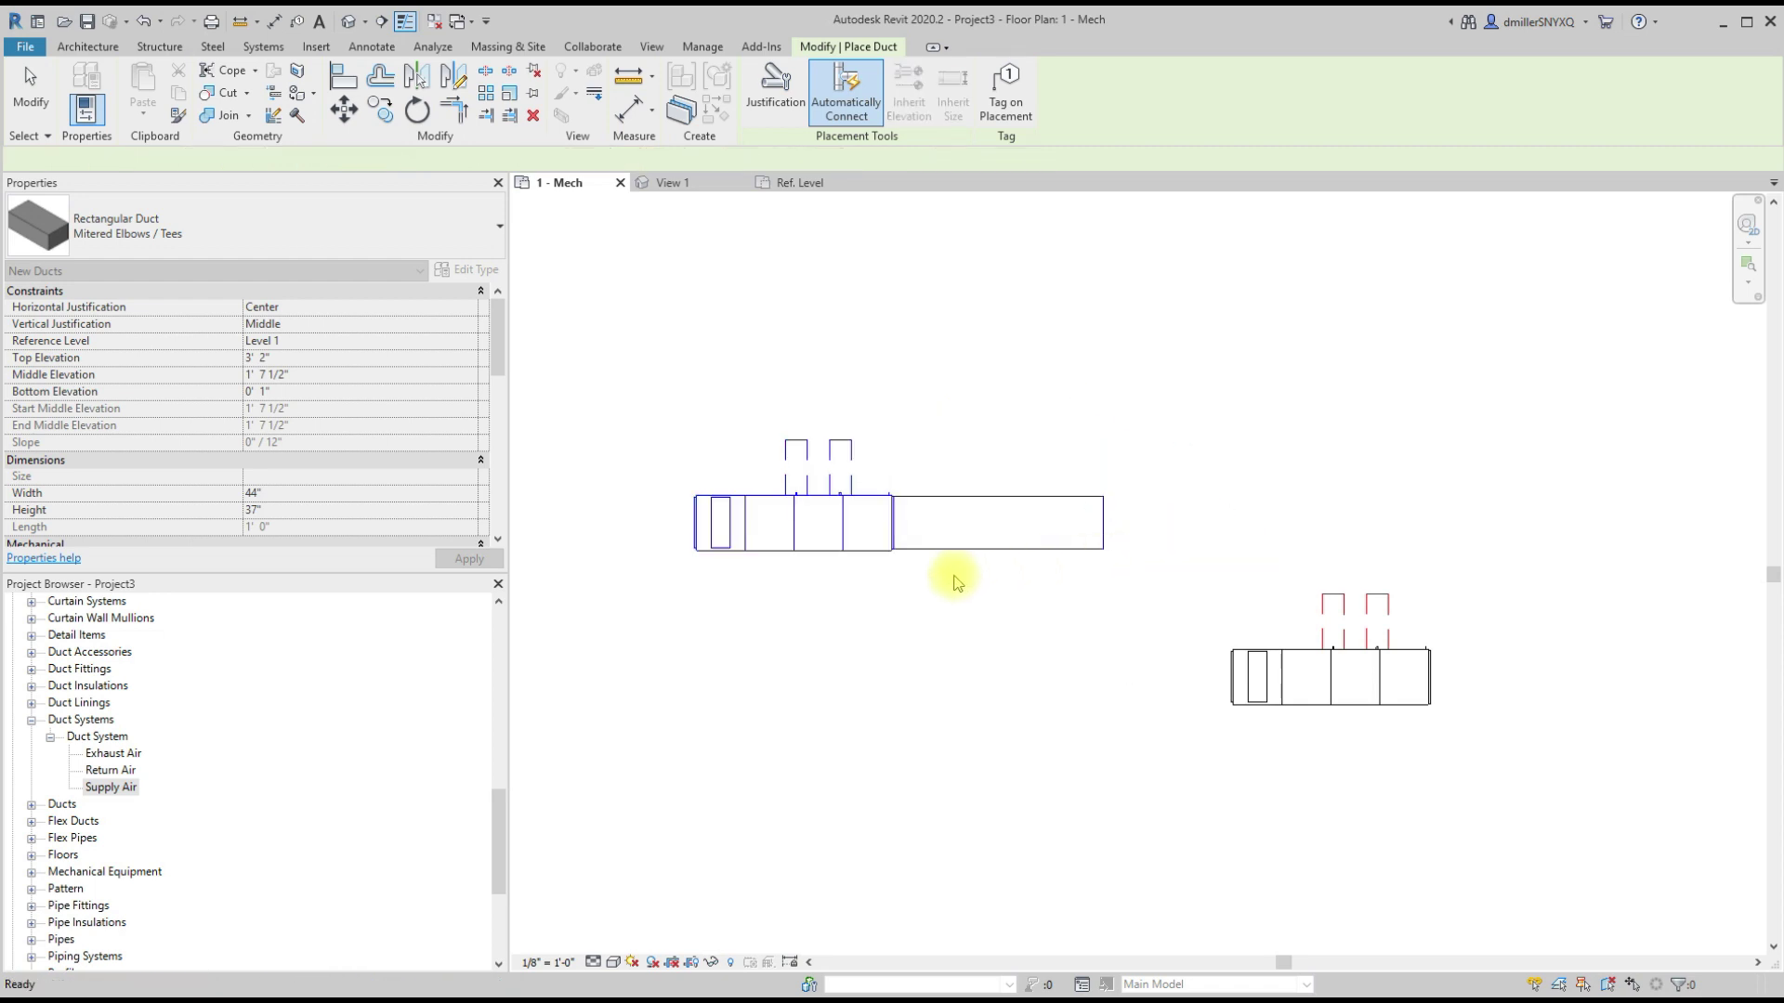
key(Escape)
scroll(906, 420, up, 2)
scroll(816, 776, down, 2)
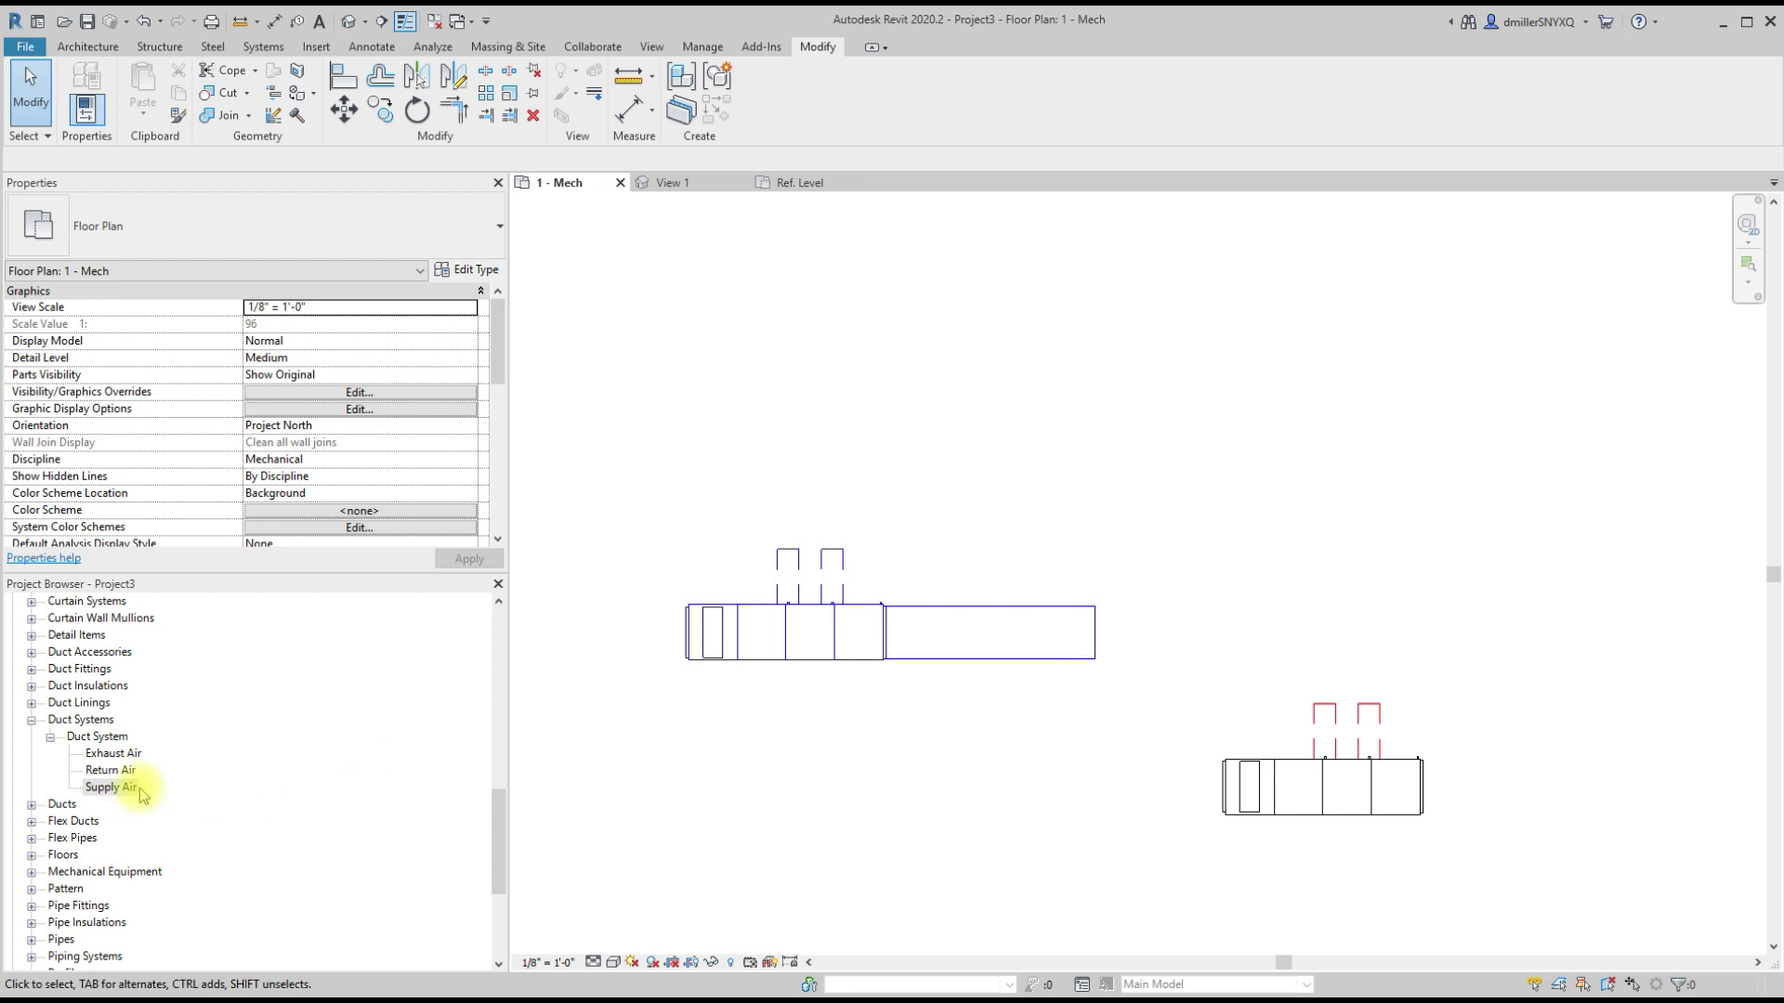
drag(604, 498, 1127, 720)
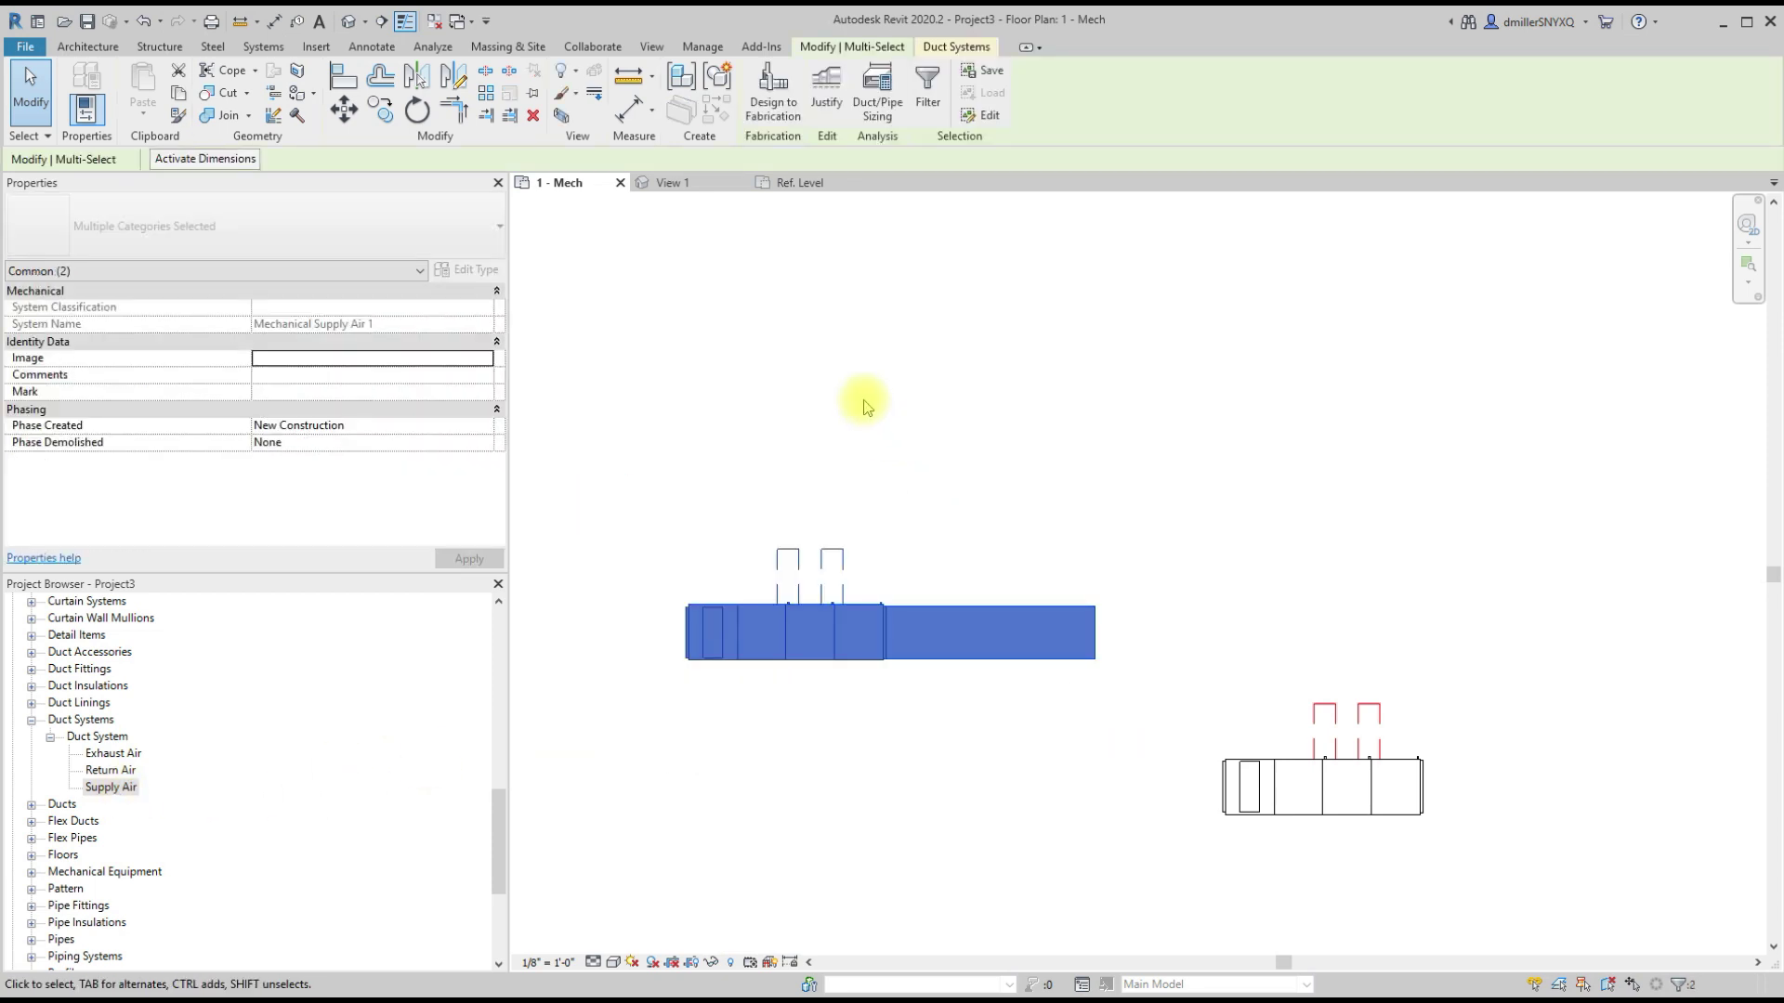
click(562, 115)
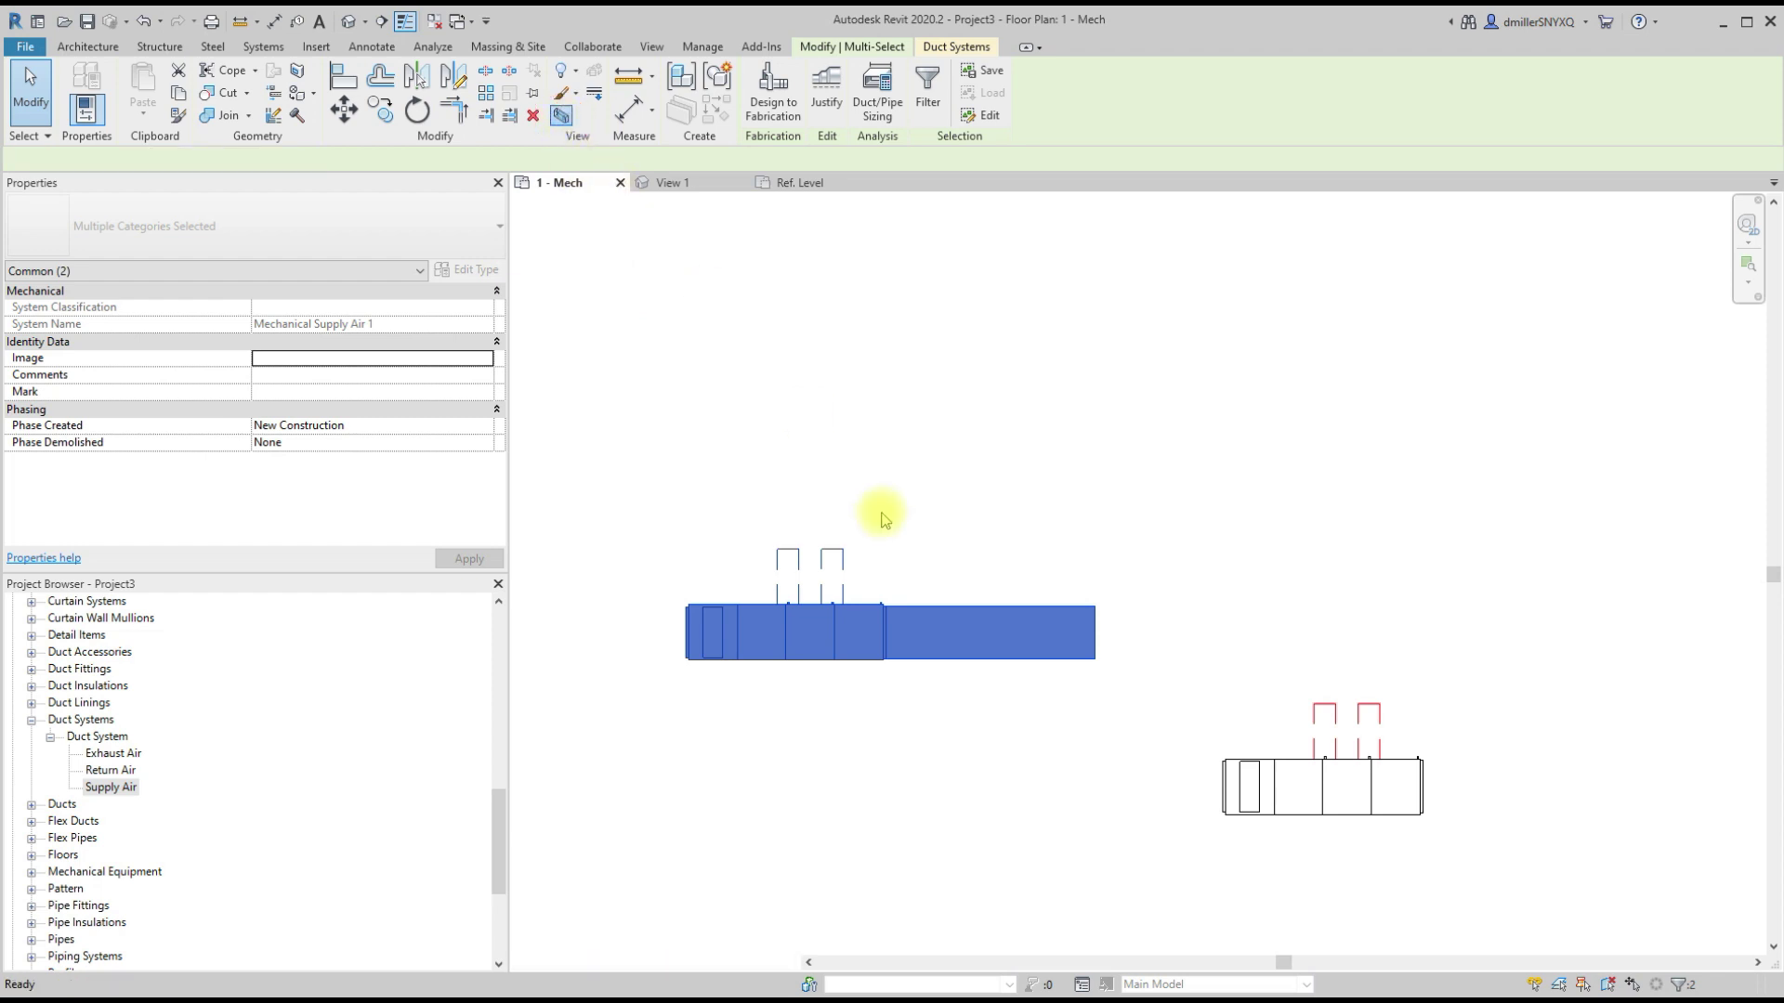
click(926, 622)
shift+middle_drag(926, 623, 685, 546)
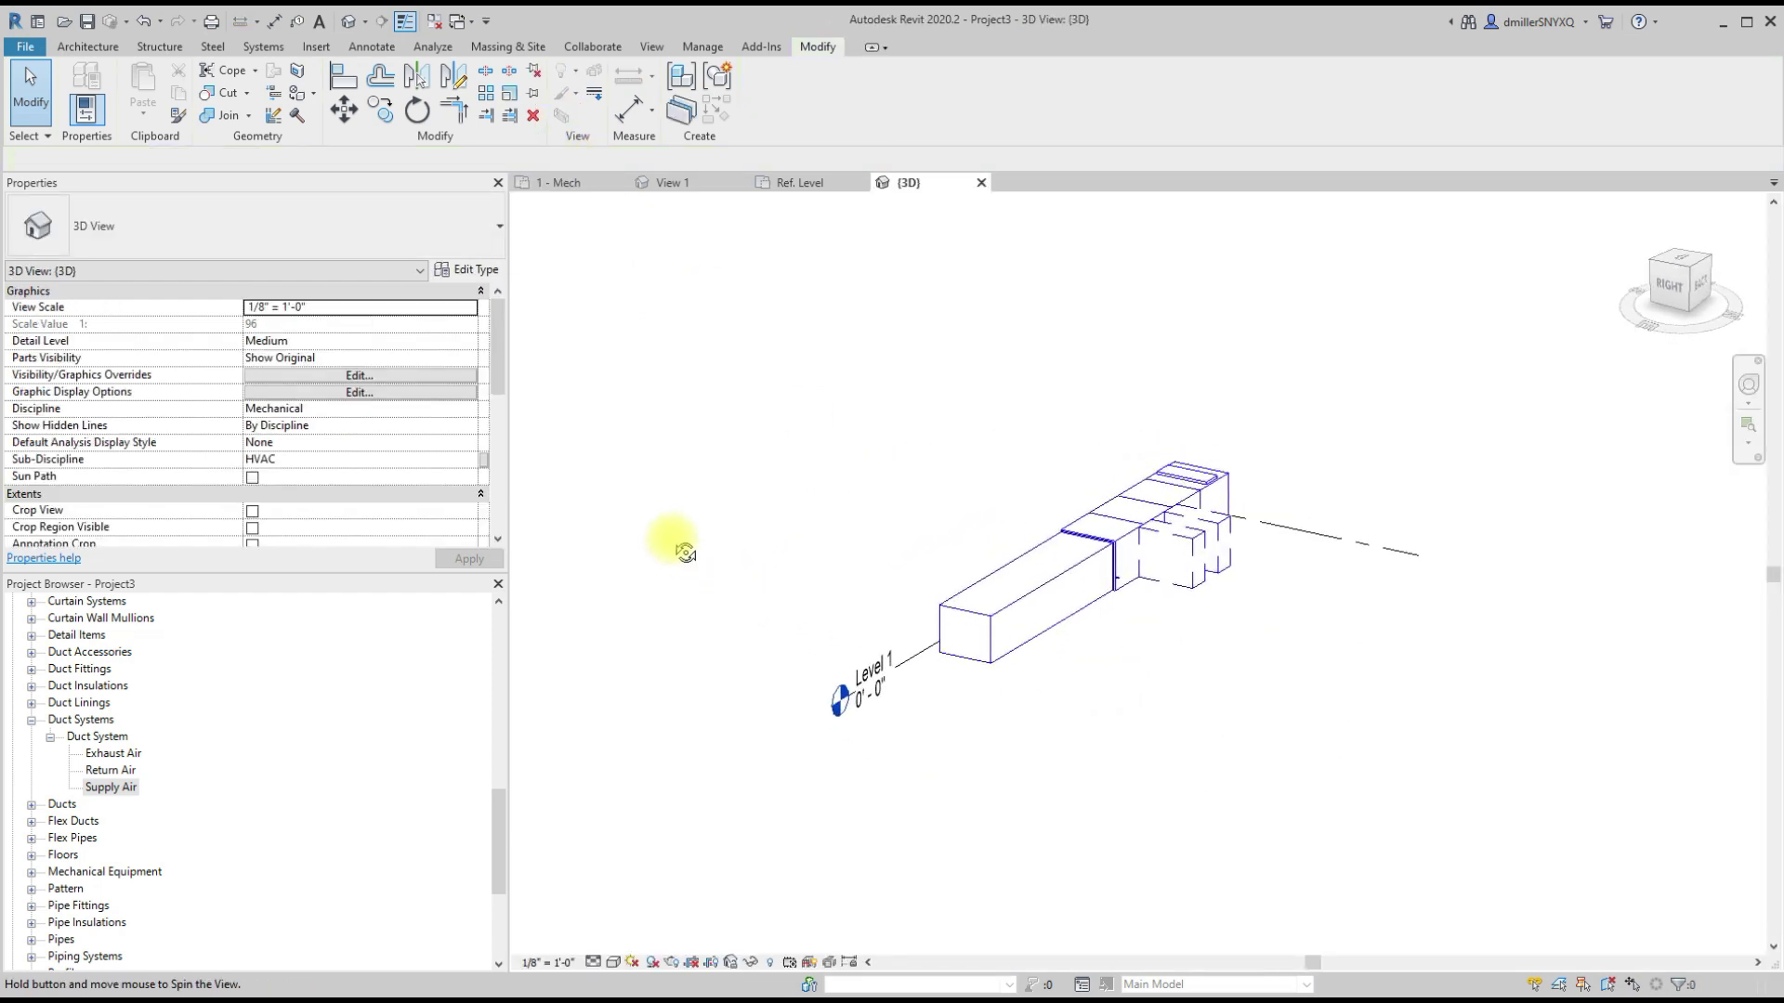
middle_drag(1294, 705, 1103, 682)
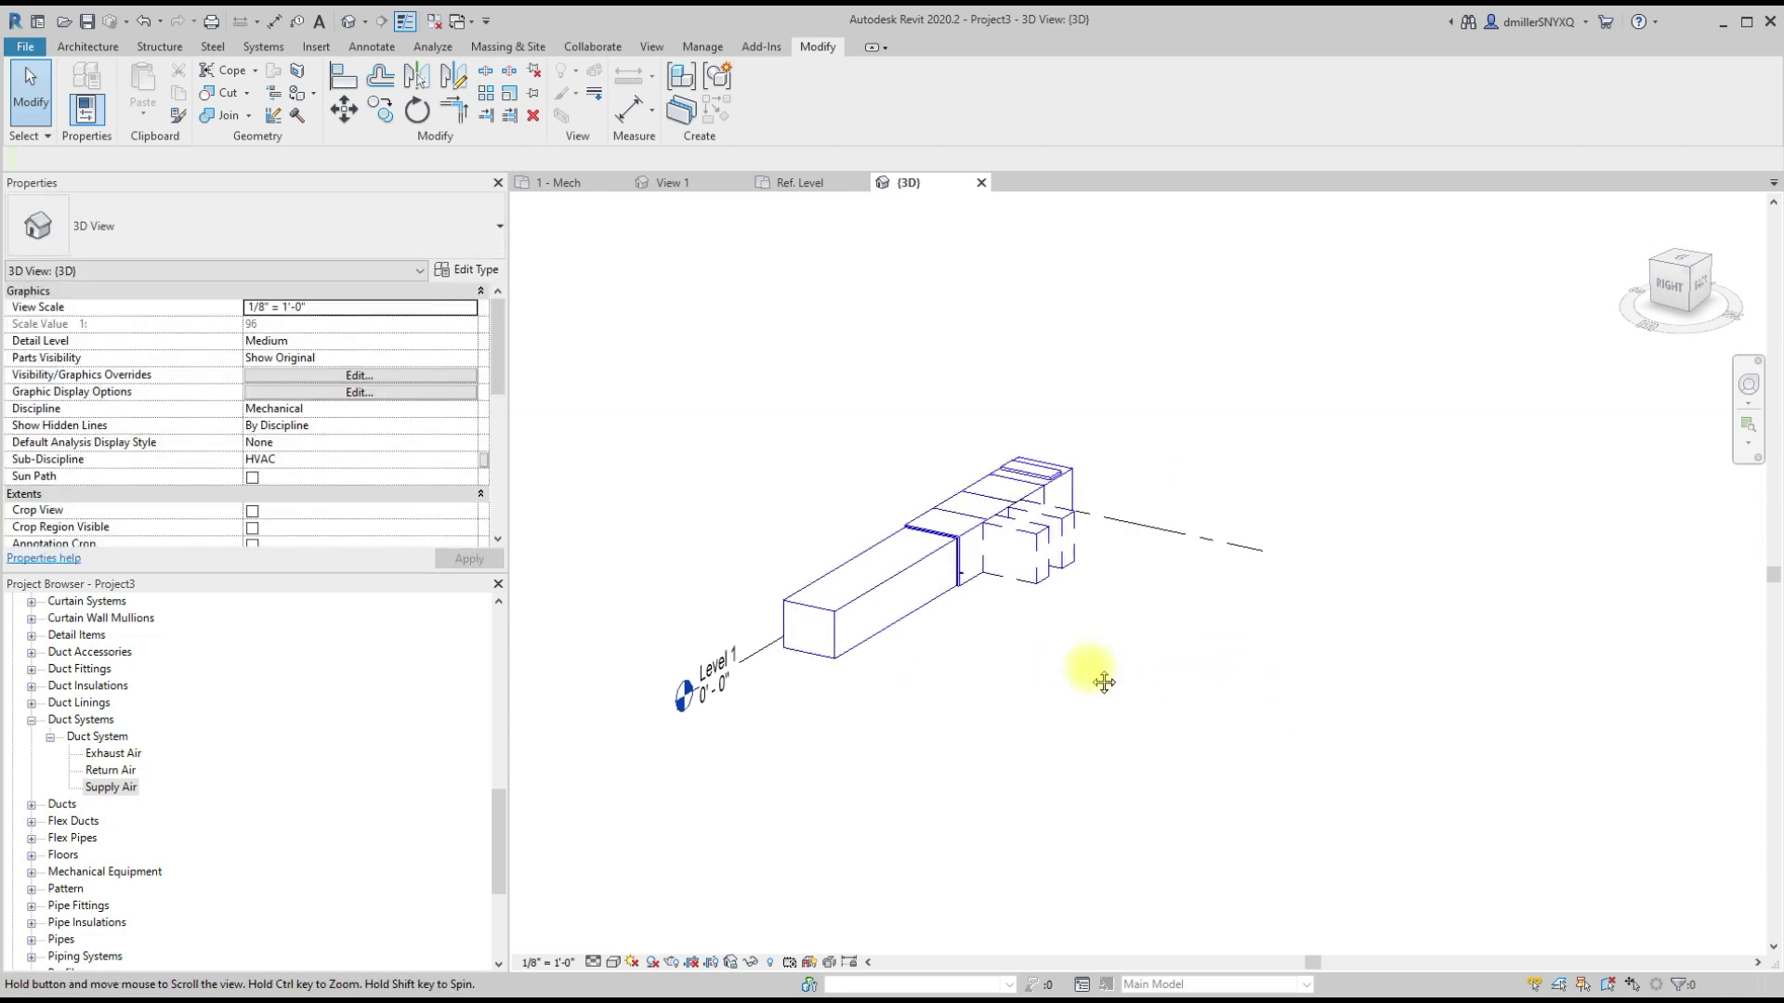
click(614, 963)
click(648, 887)
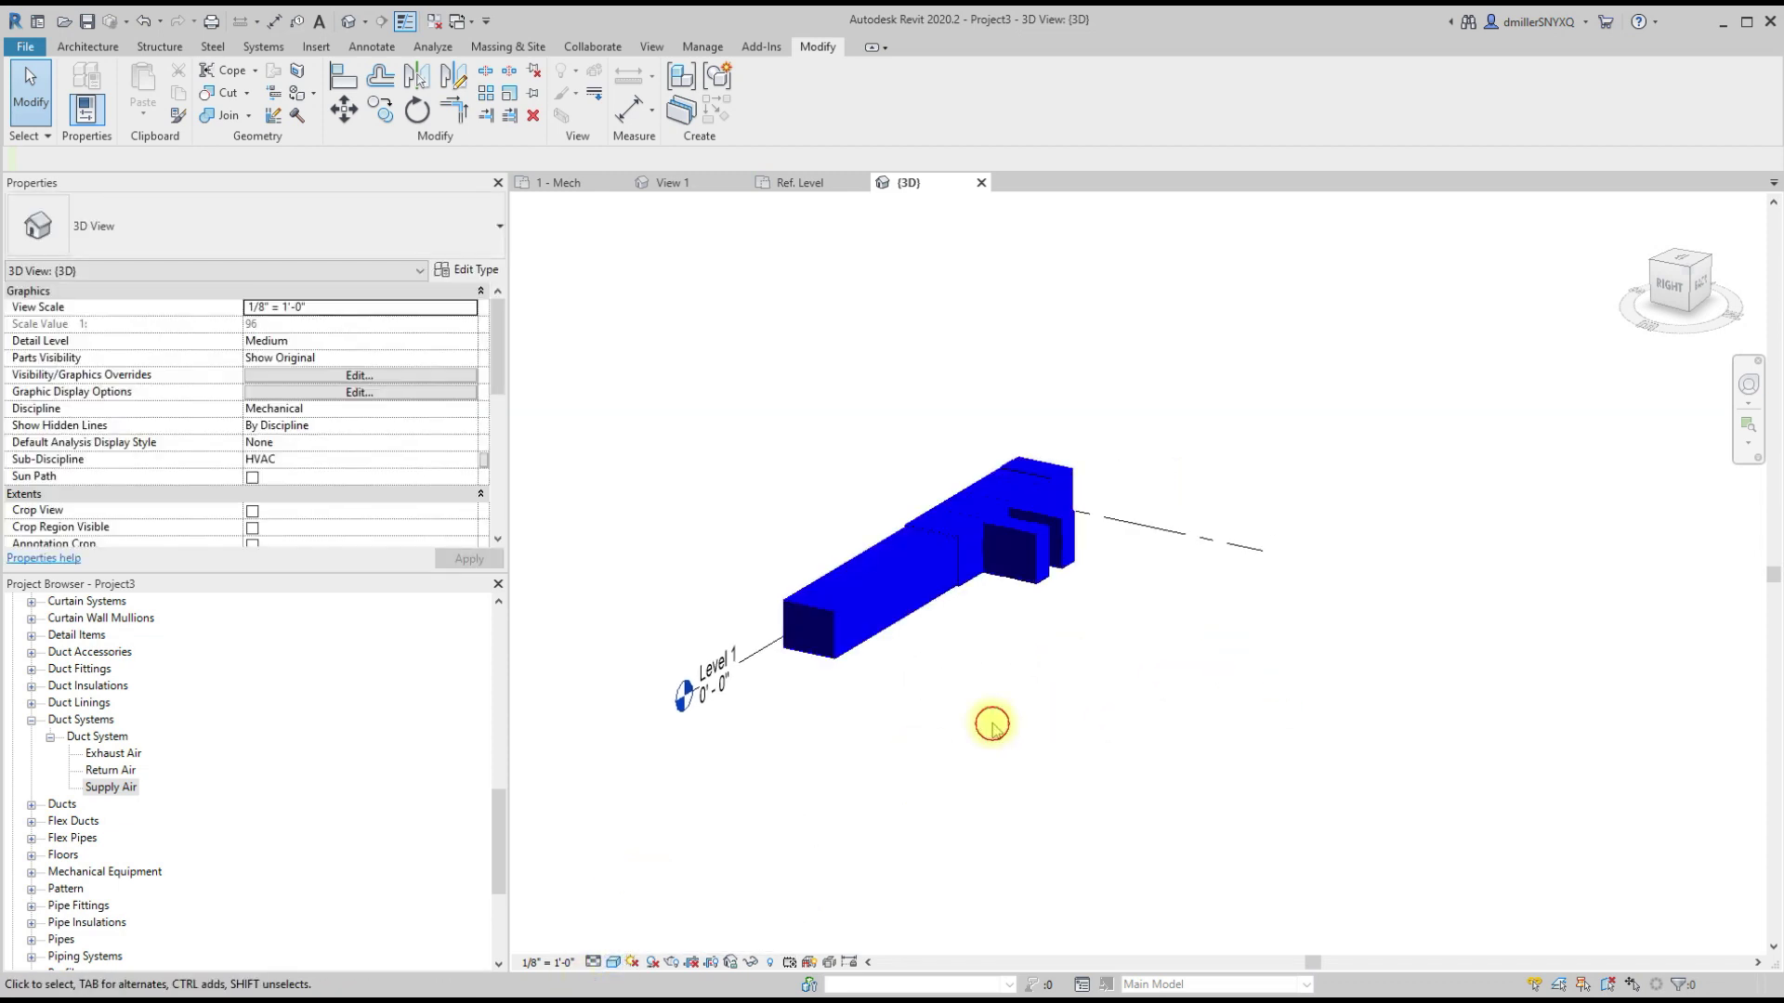
scroll(1019, 545, up, 5)
scroll(1119, 554, down, 3)
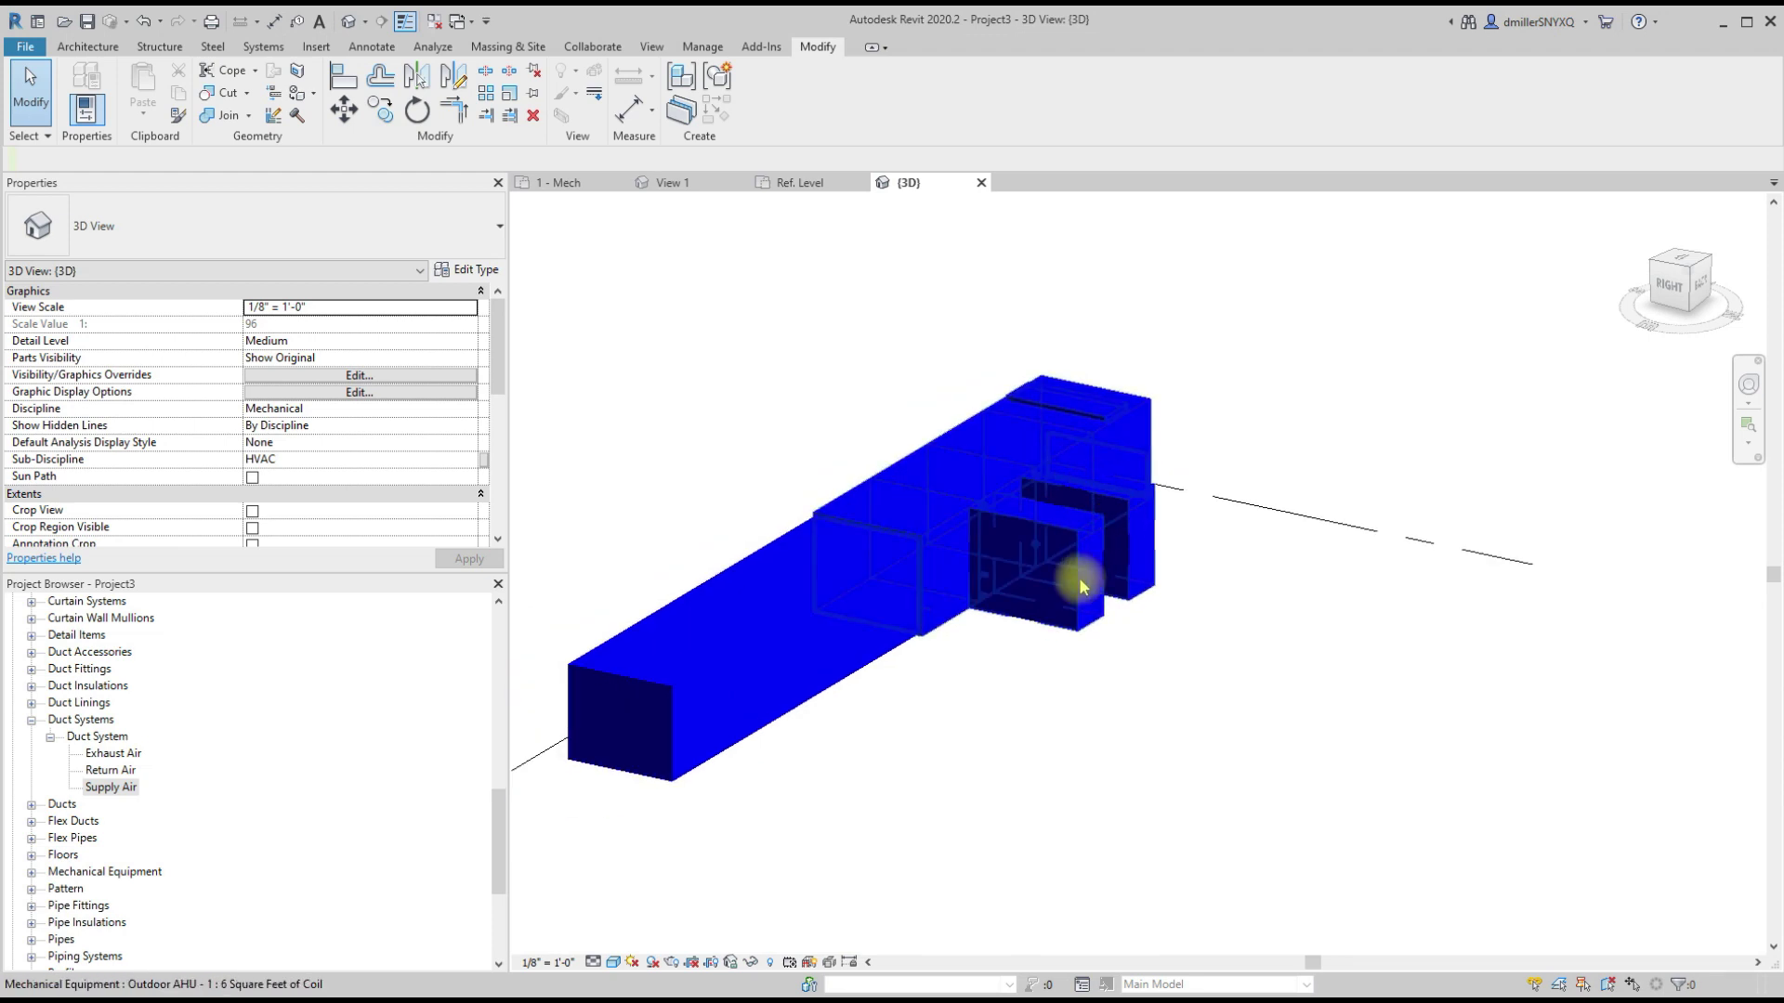
middle_drag(1266, 595, 1034, 639)
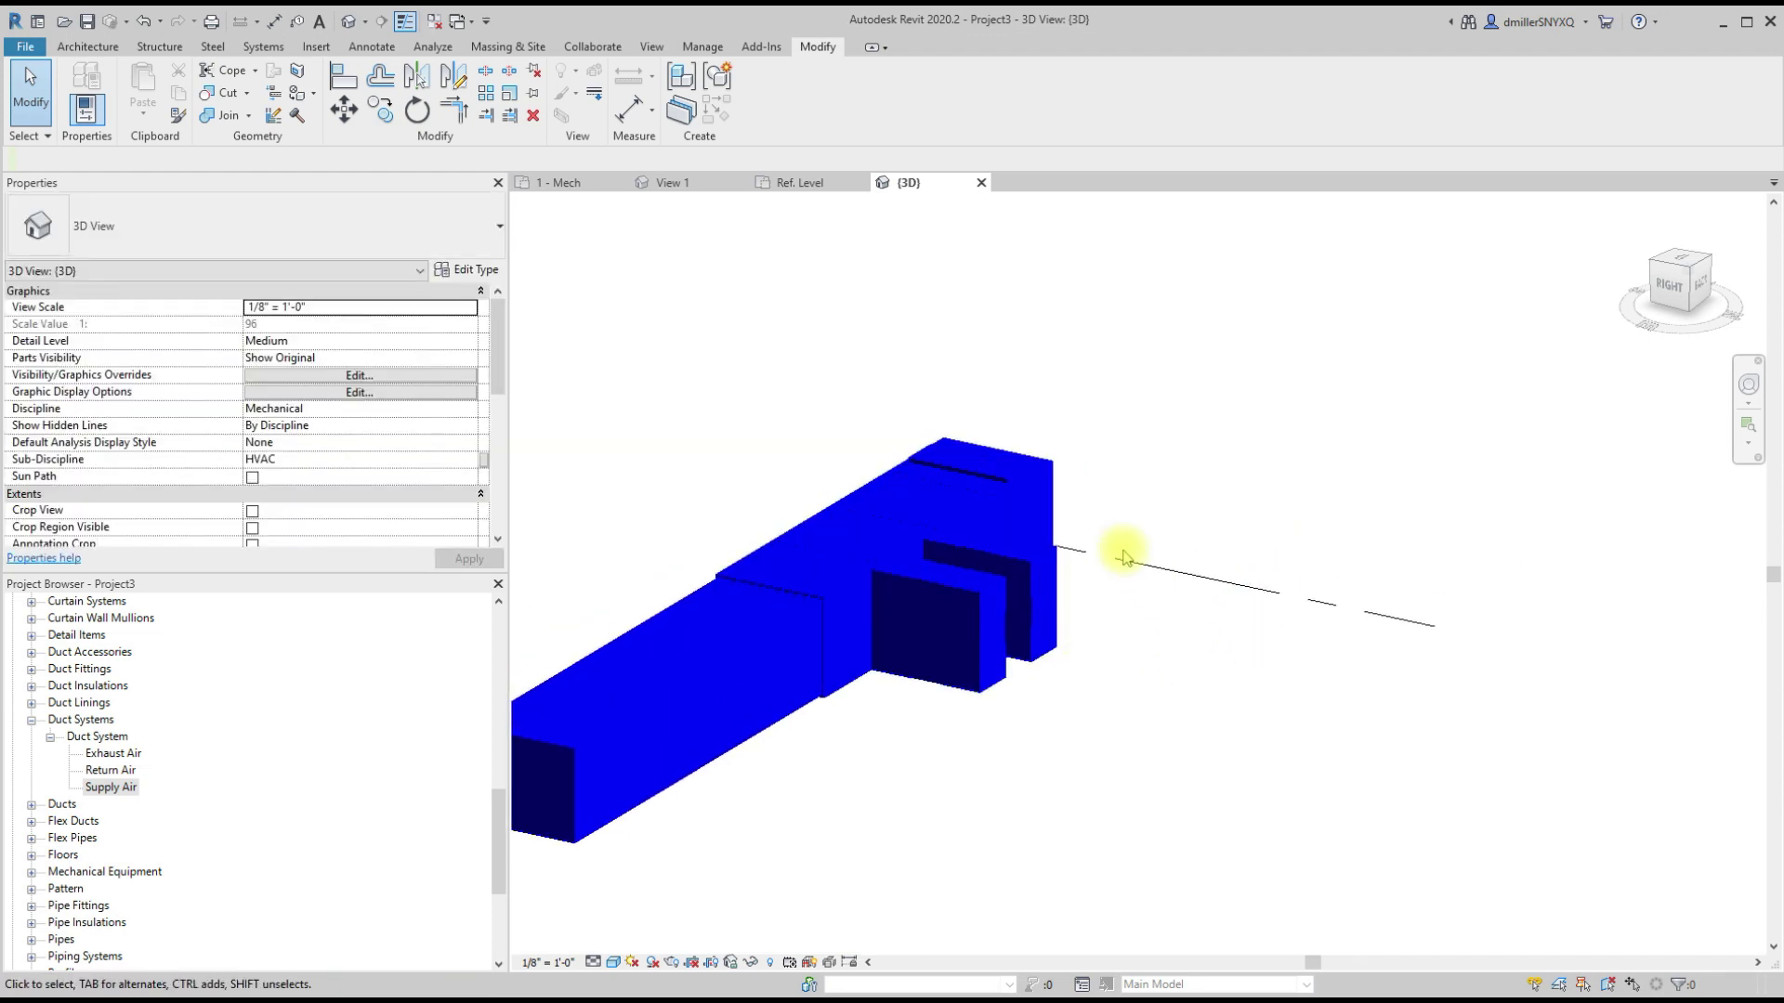
click(981, 180)
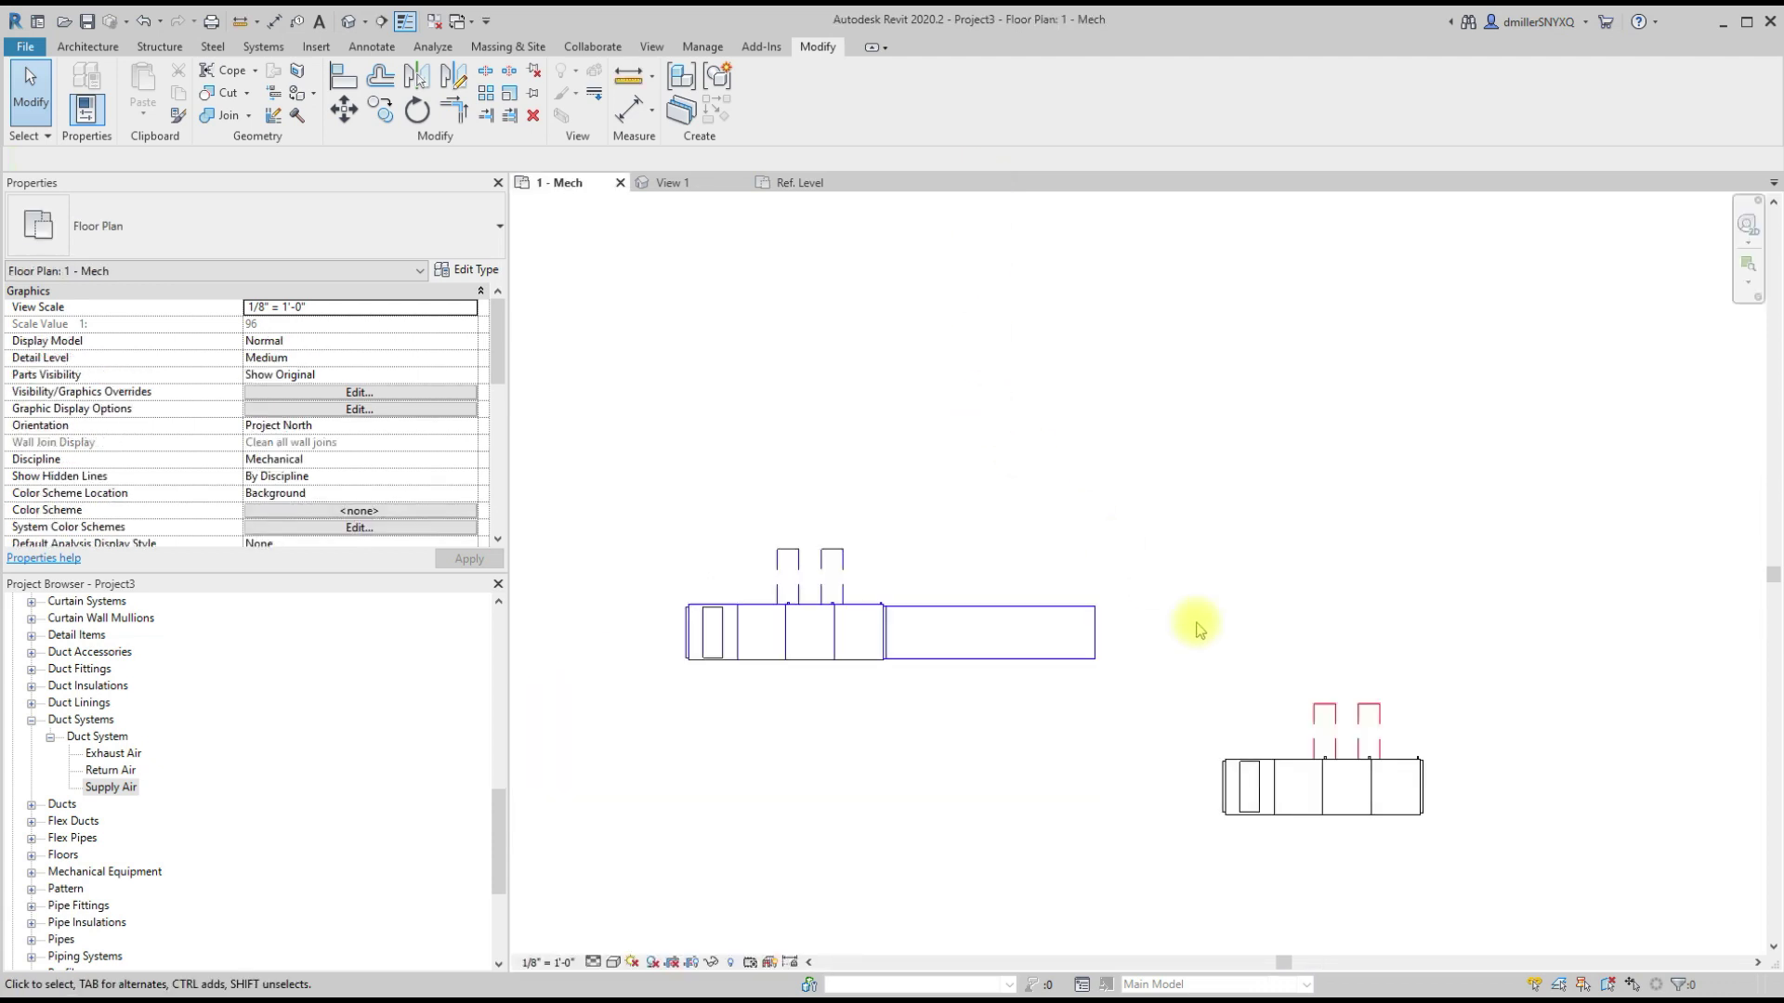
click(1273, 748)
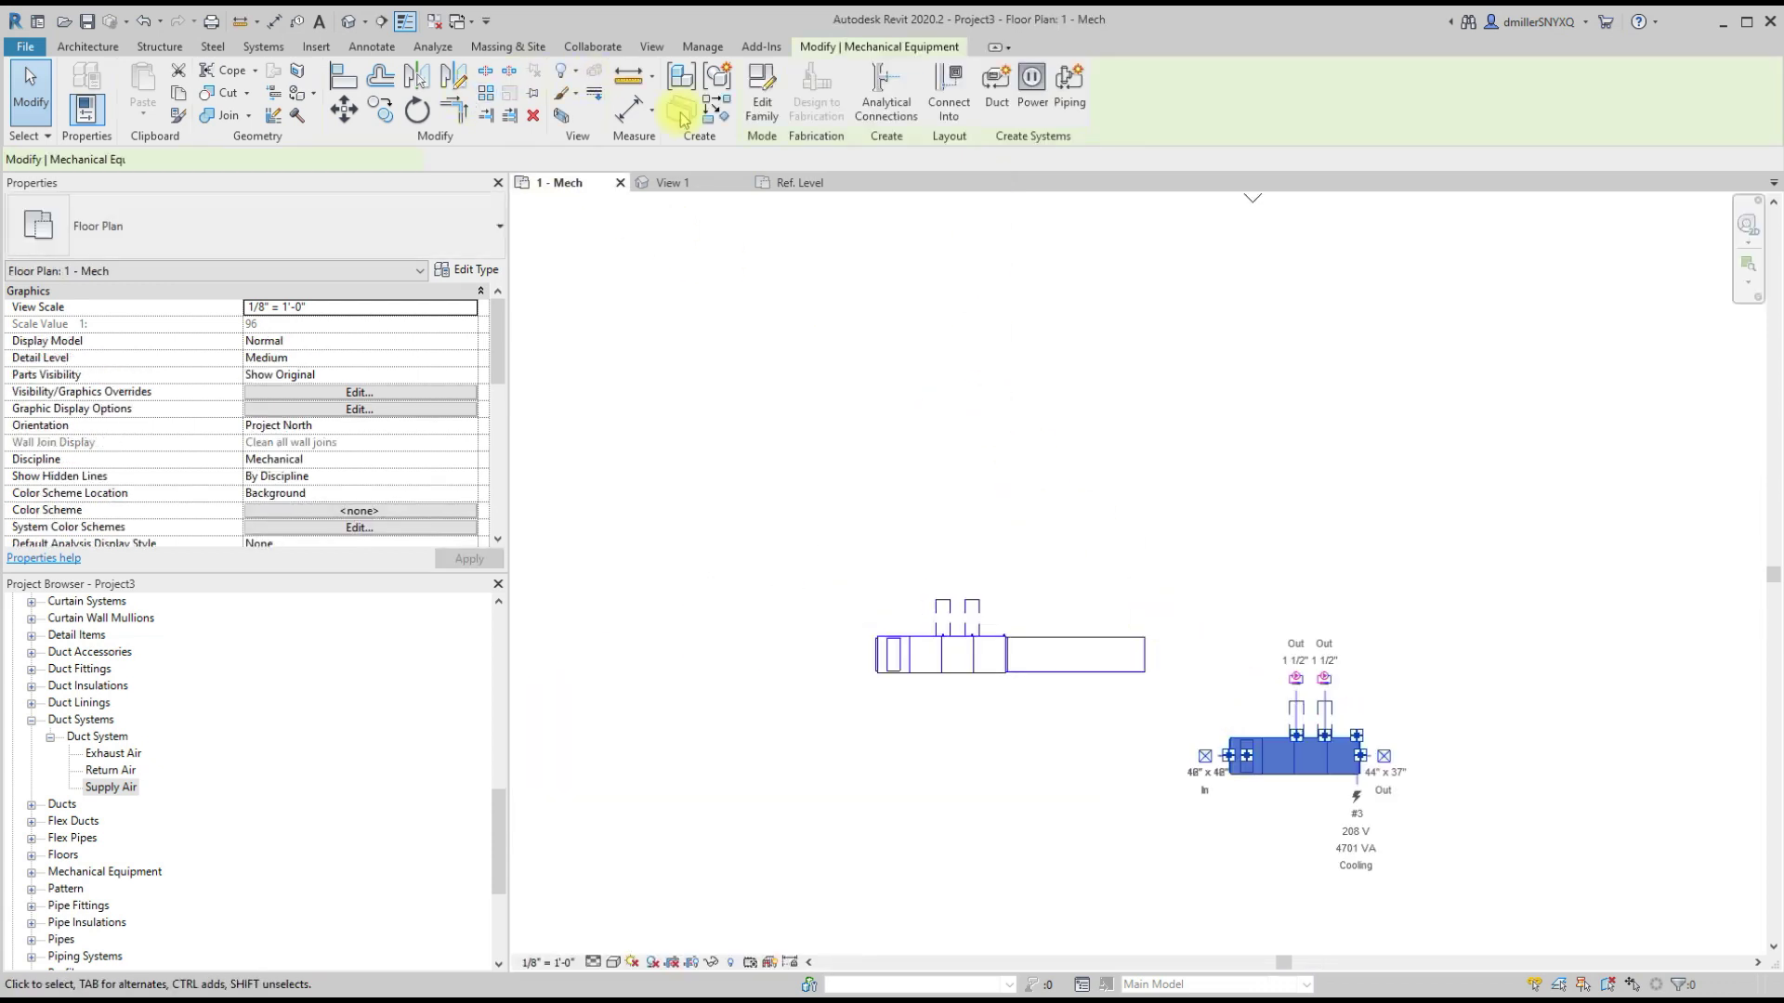
click(560, 116)
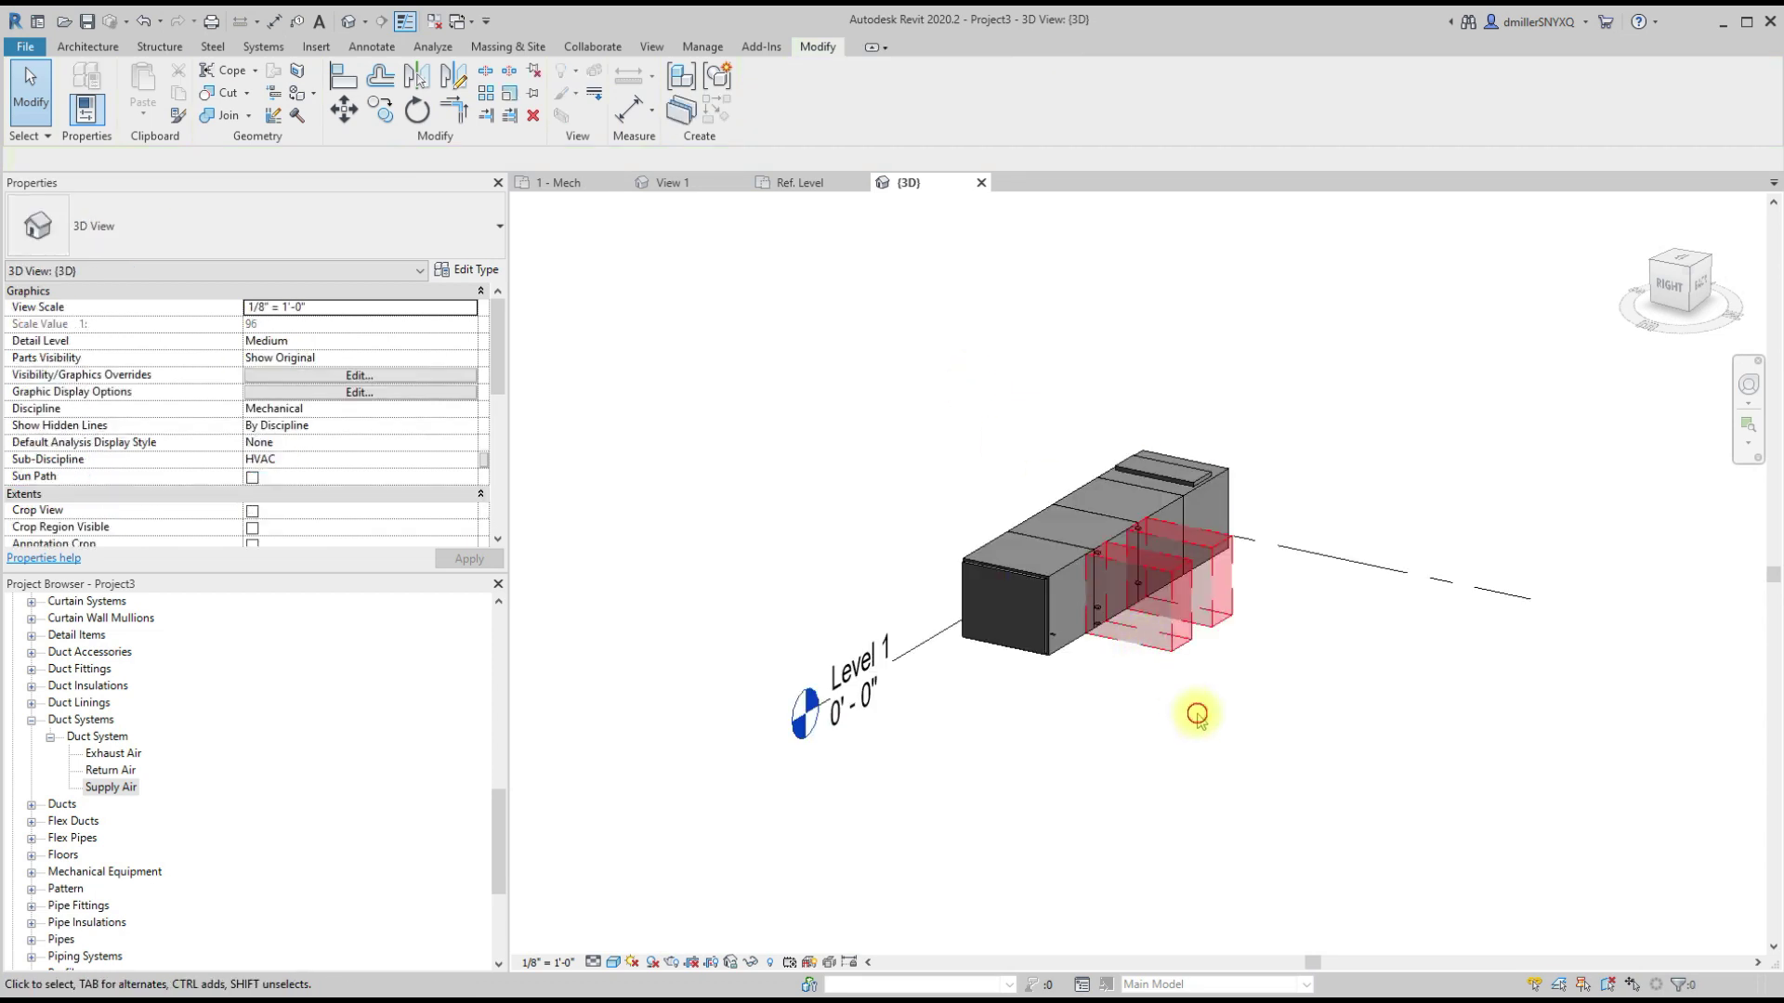
shift+middle_drag(1210, 682, 1063, 617)
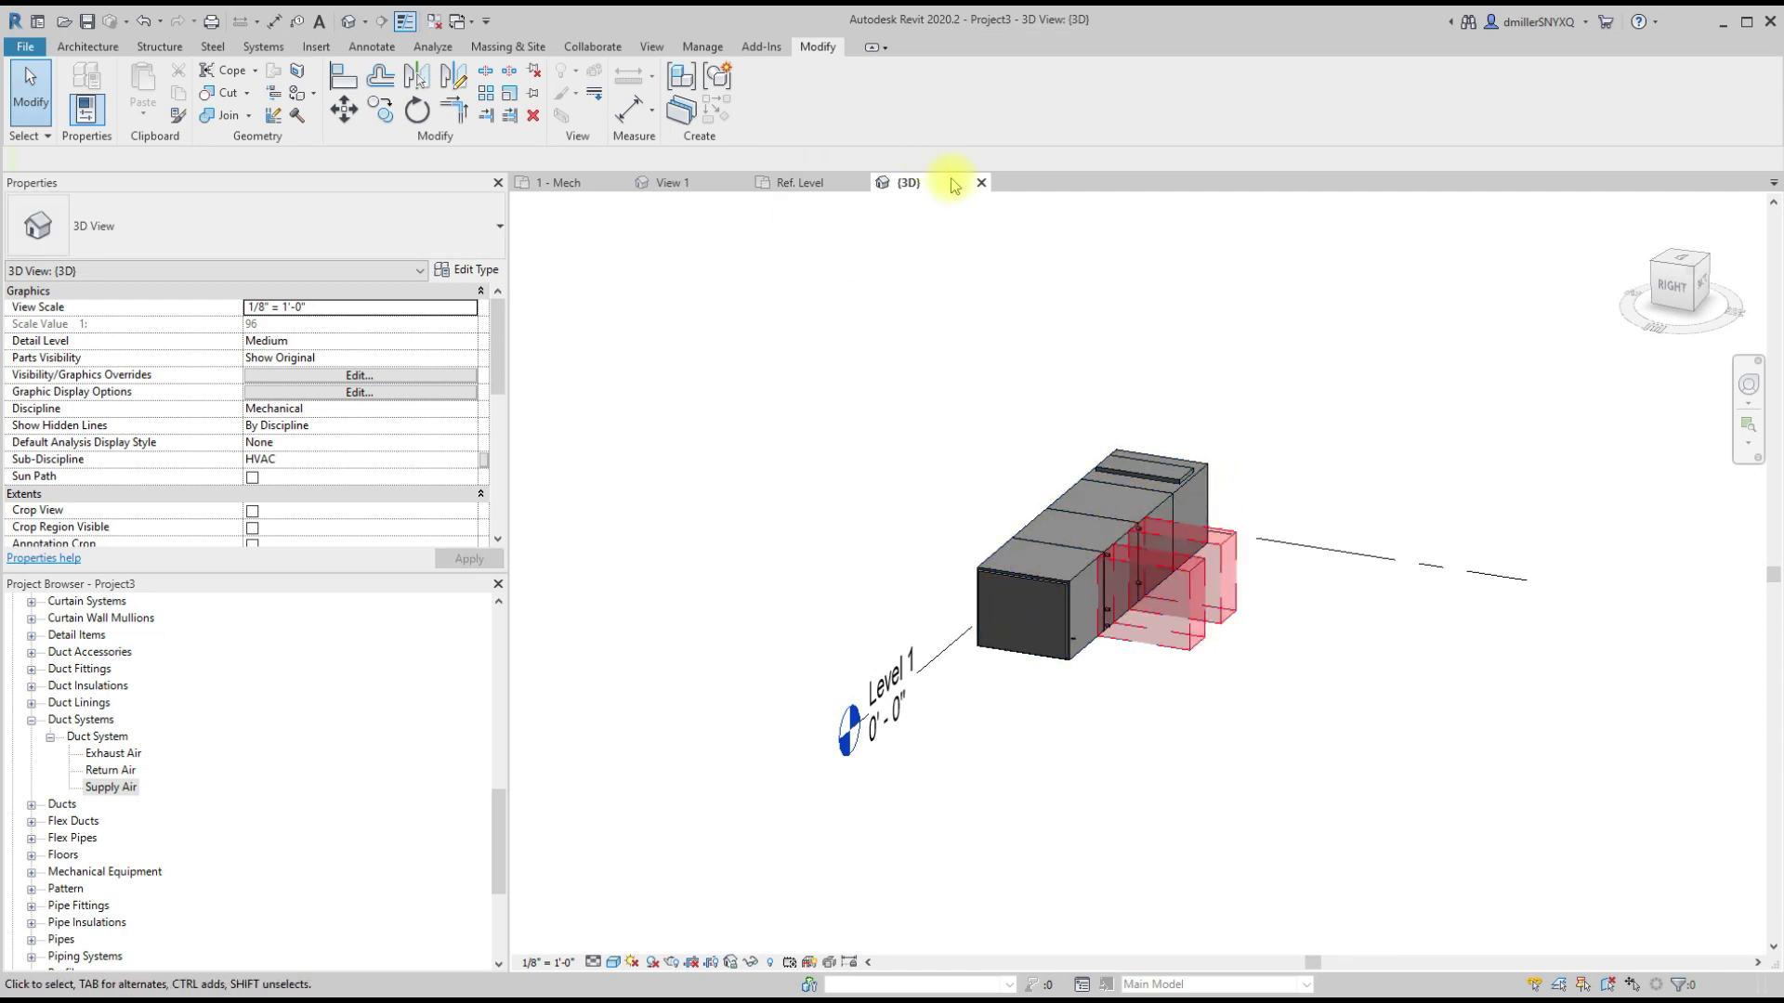
click(980, 183)
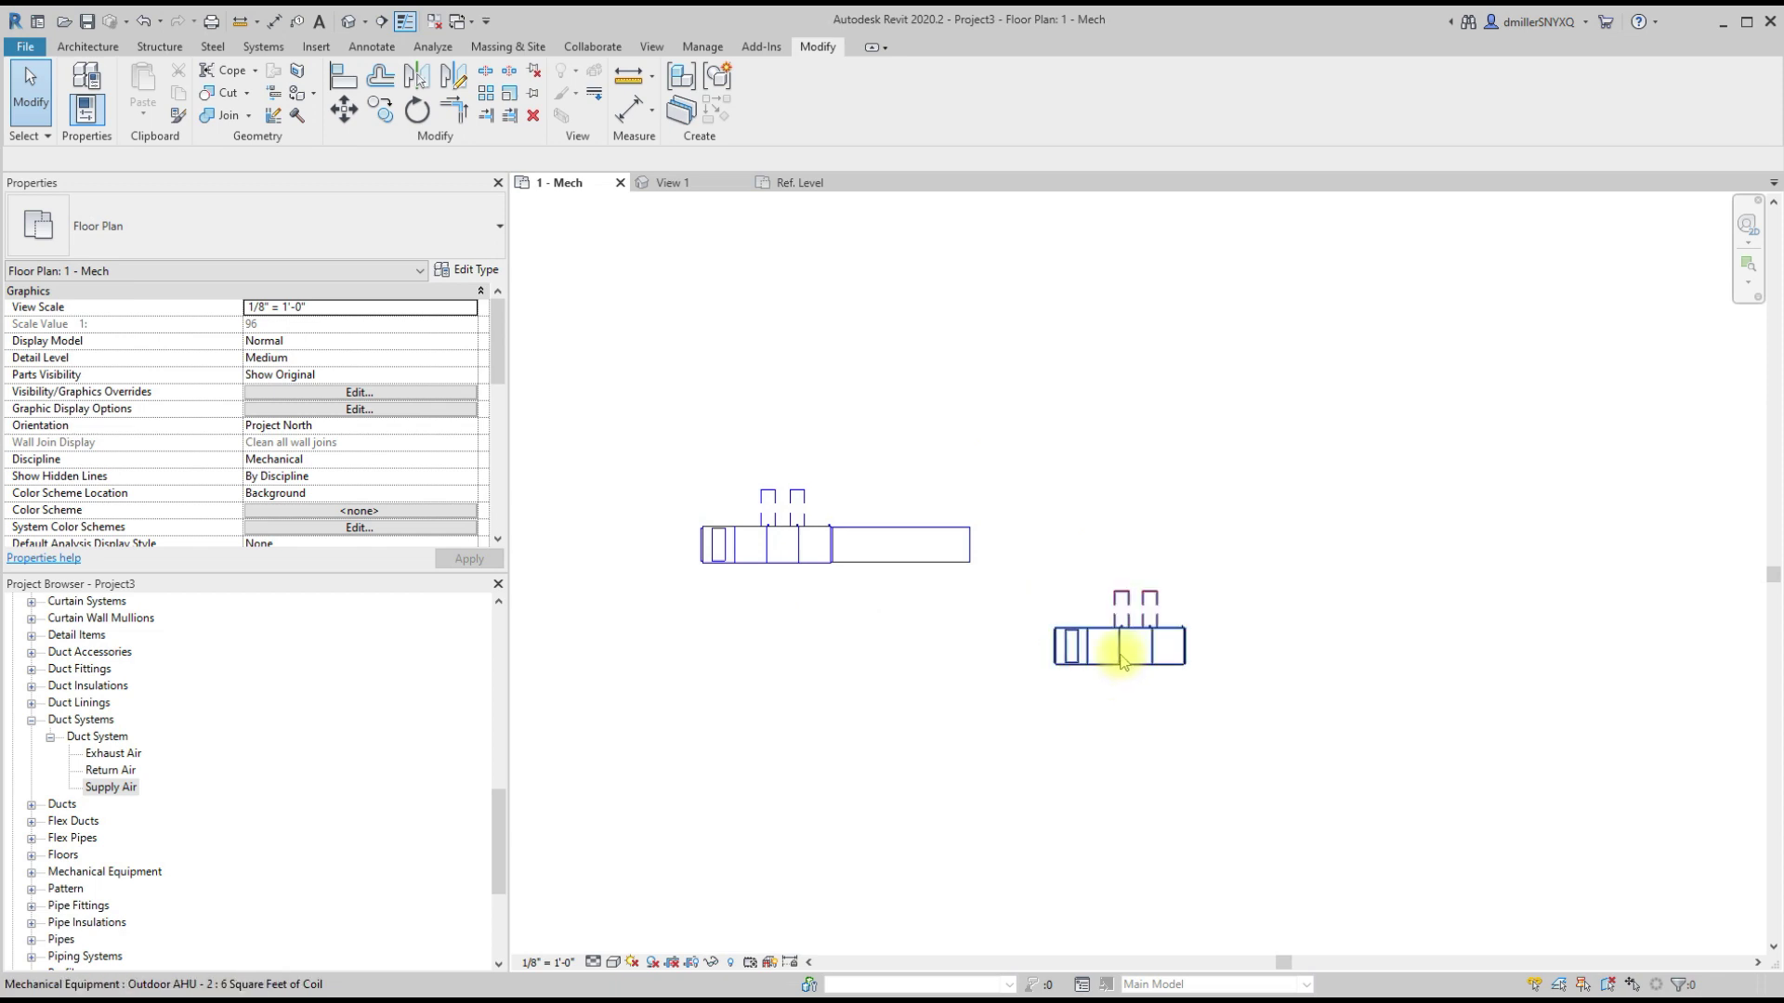
click(1117, 645)
Step: Draw a straight duct out of the lower outdoor AHU's outlet connector
middle_drag(1266, 625, 1141, 615)
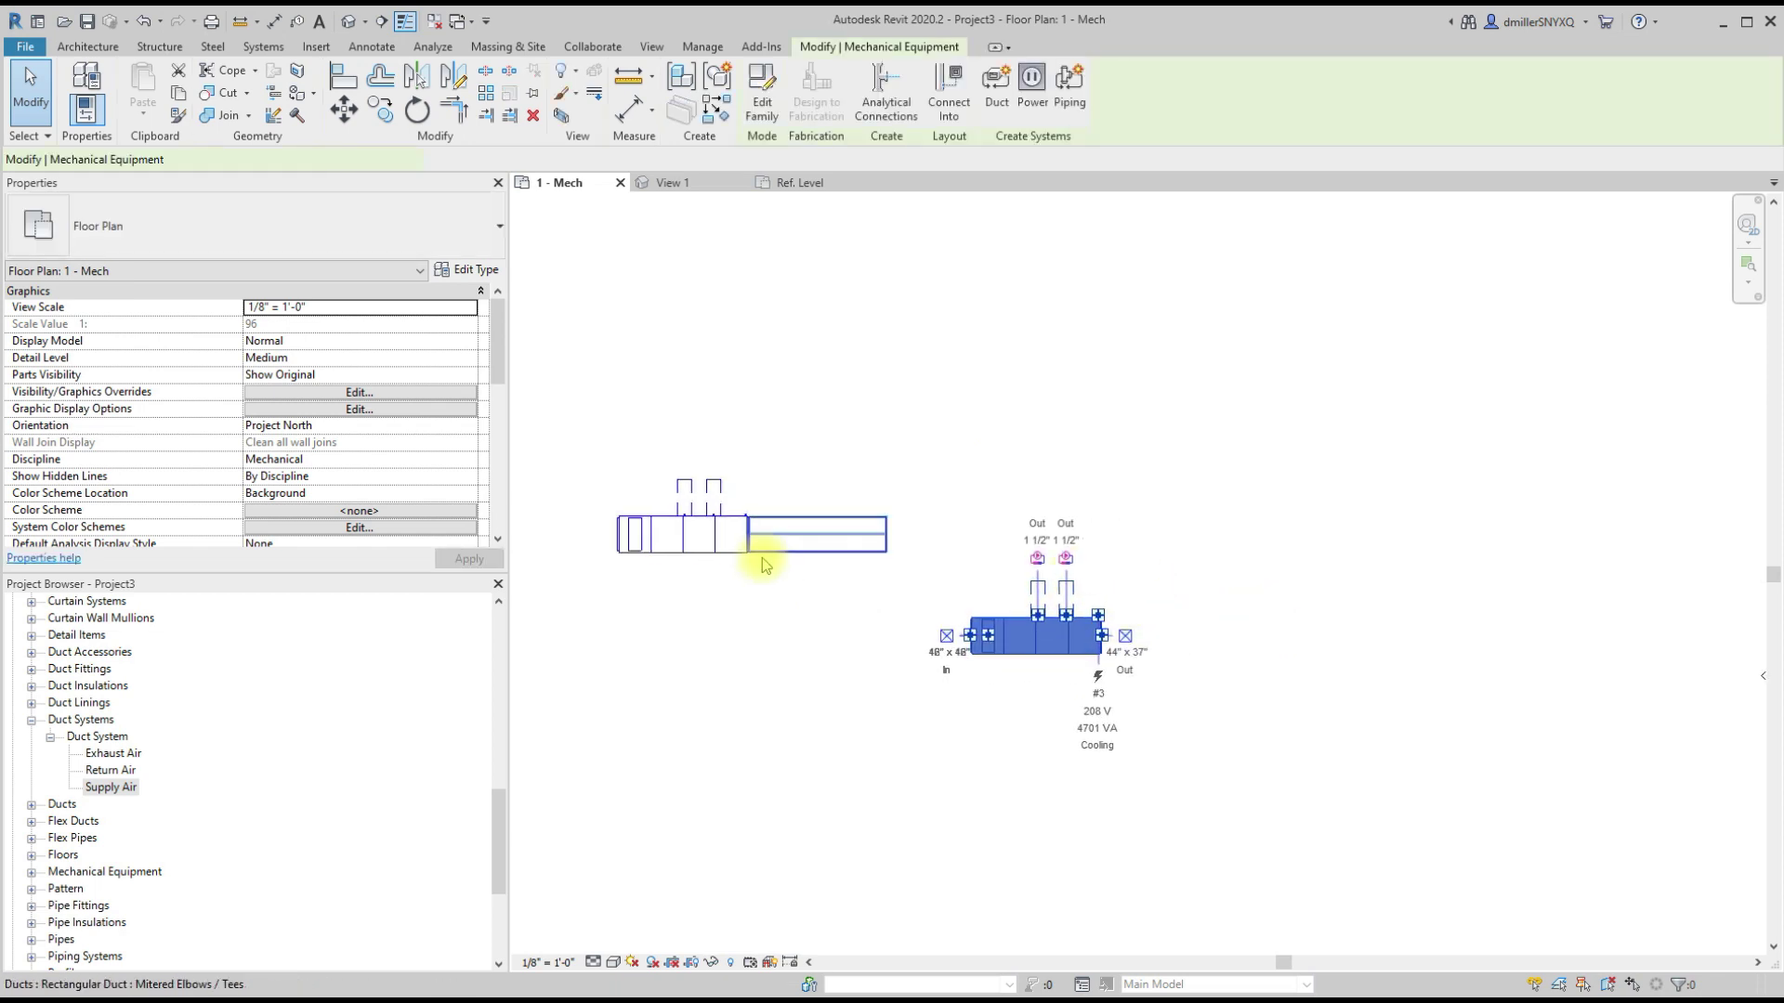
click(804, 583)
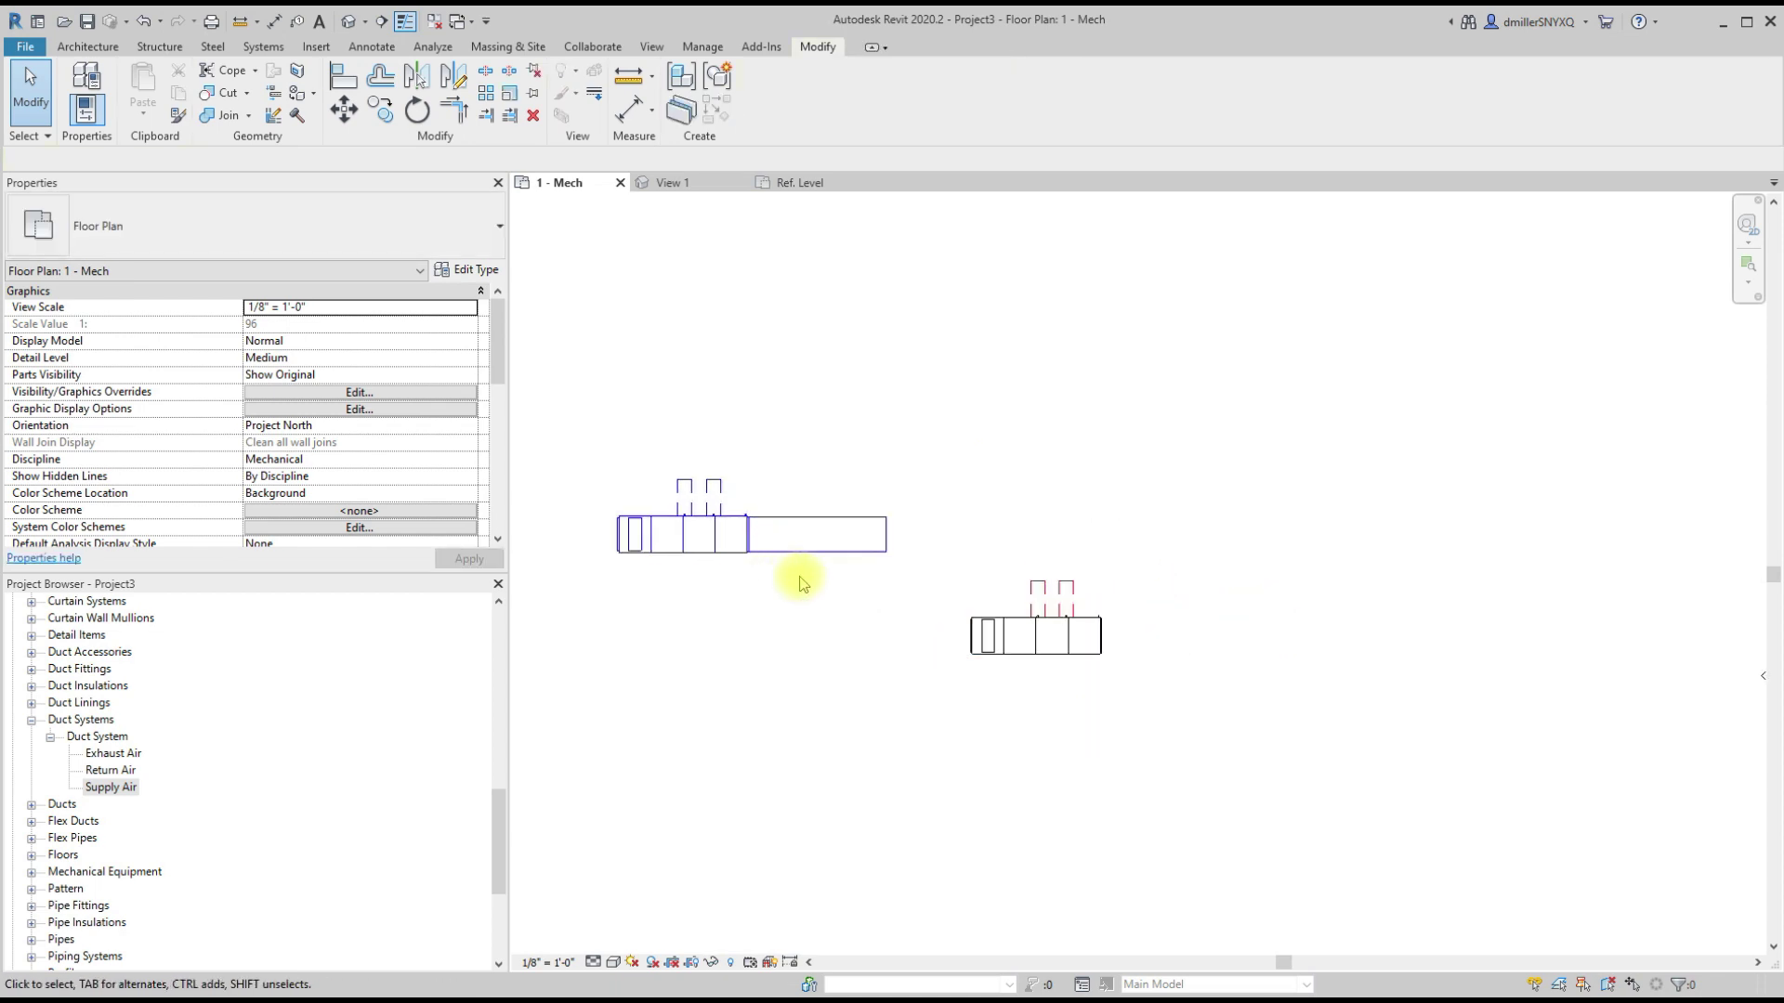
click(1048, 650)
click(1122, 666)
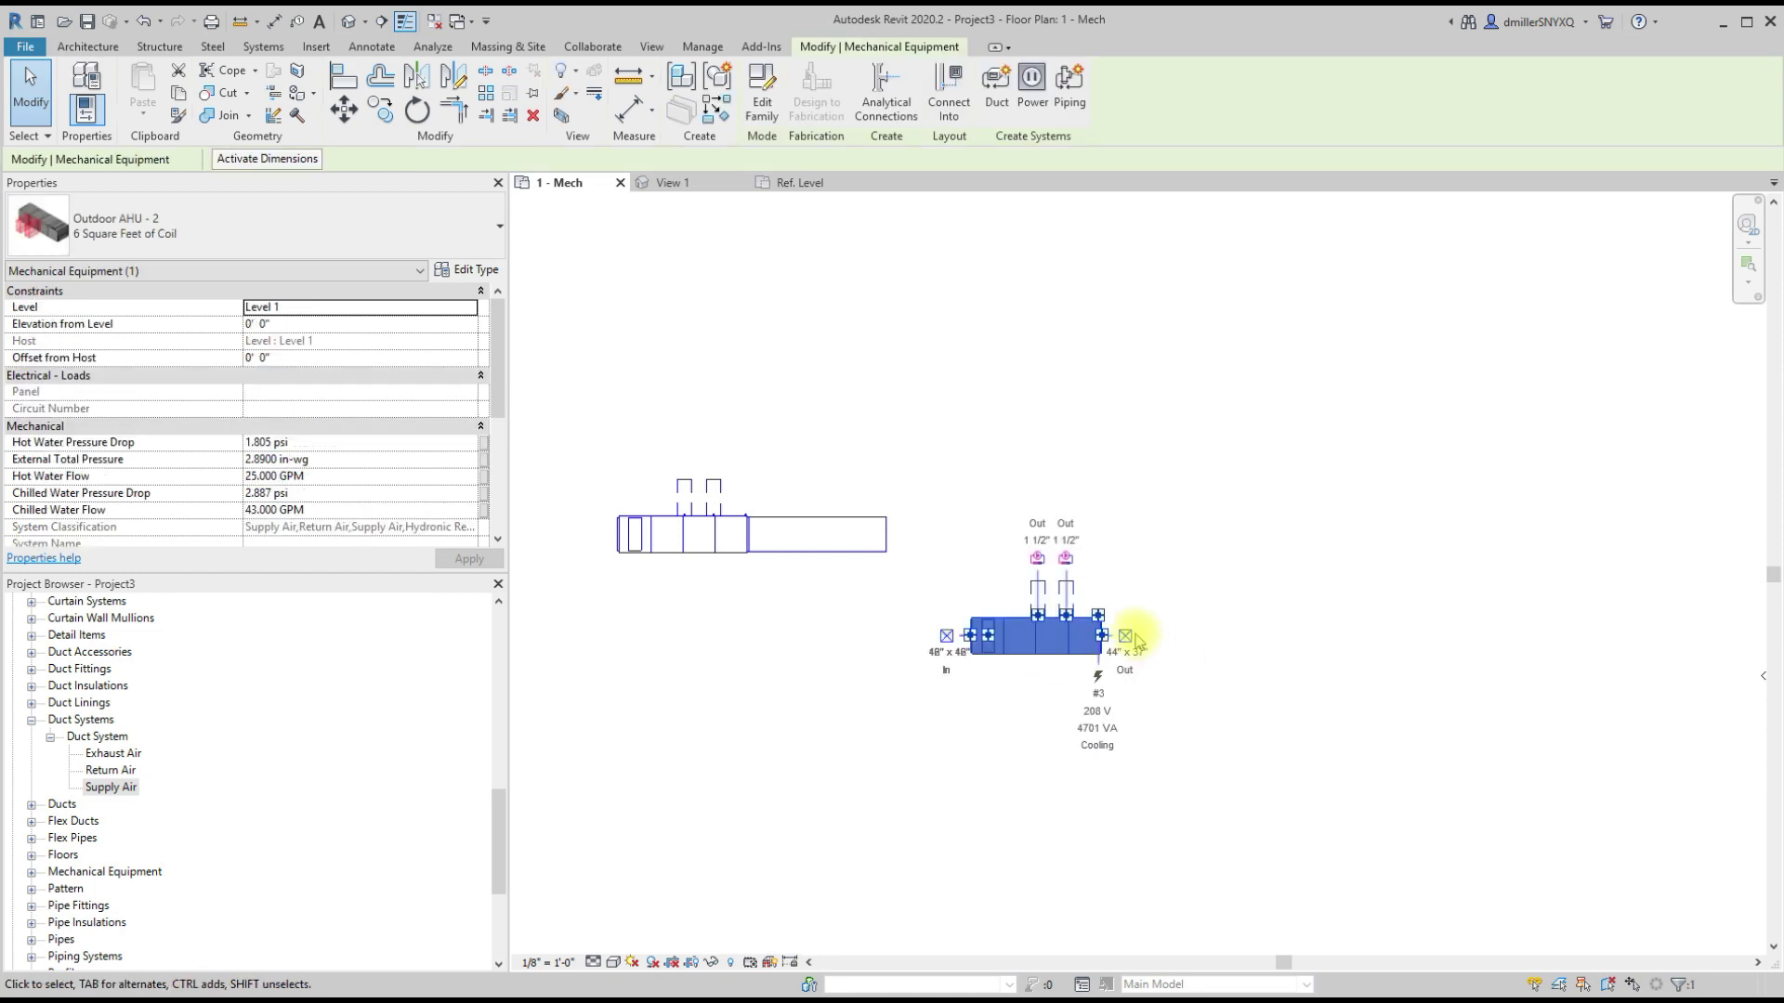
click(1125, 636)
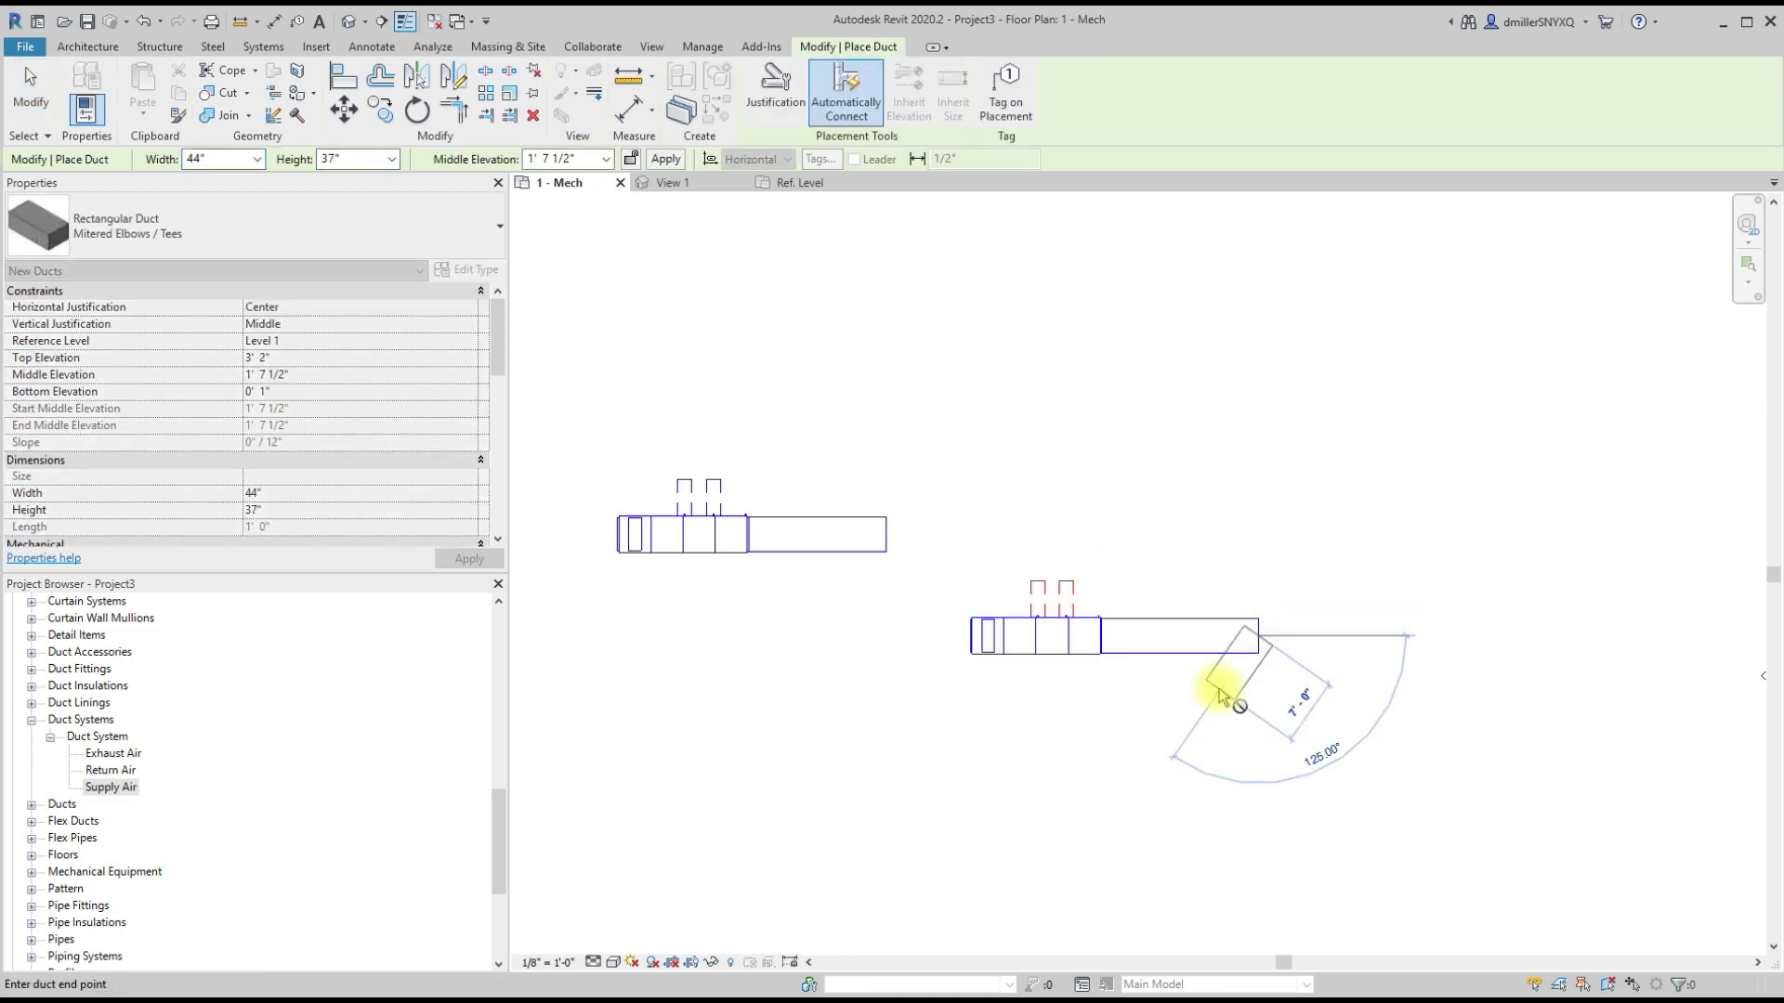
key(Escape)
key(Escape)
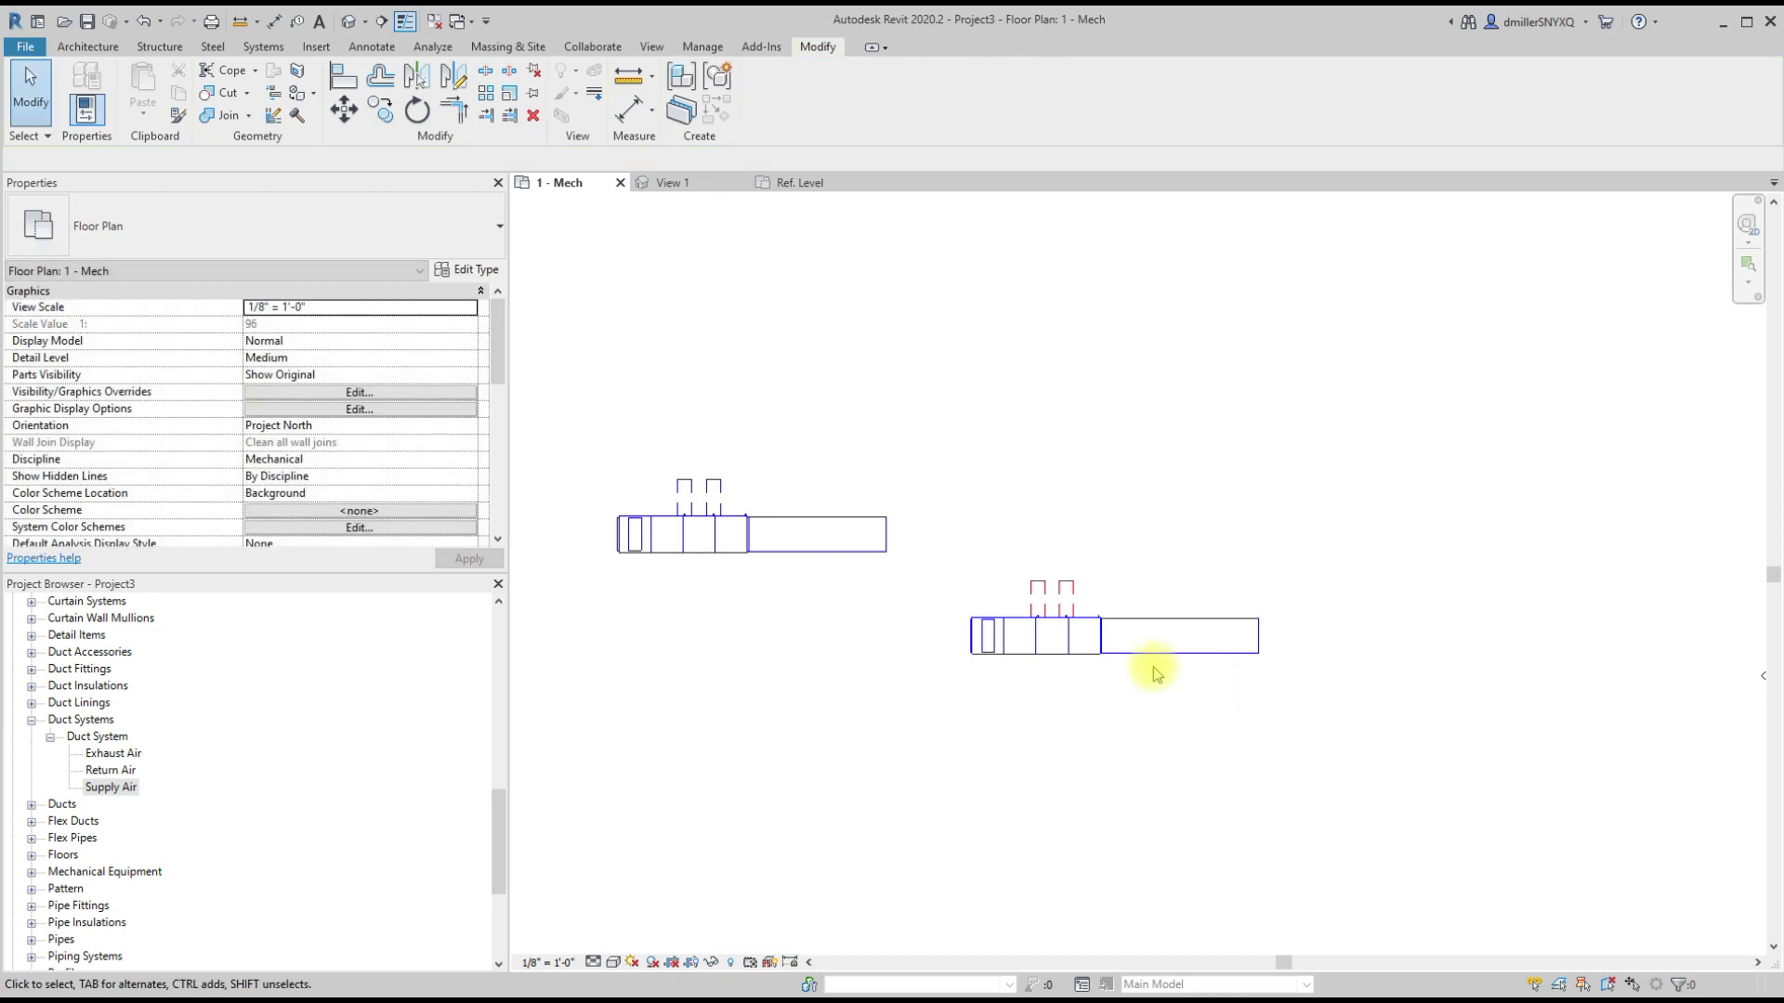
Step: Window-select the lower AHU with its new duct and isolate them with Selection Box
scroll(1107, 667, up, 2)
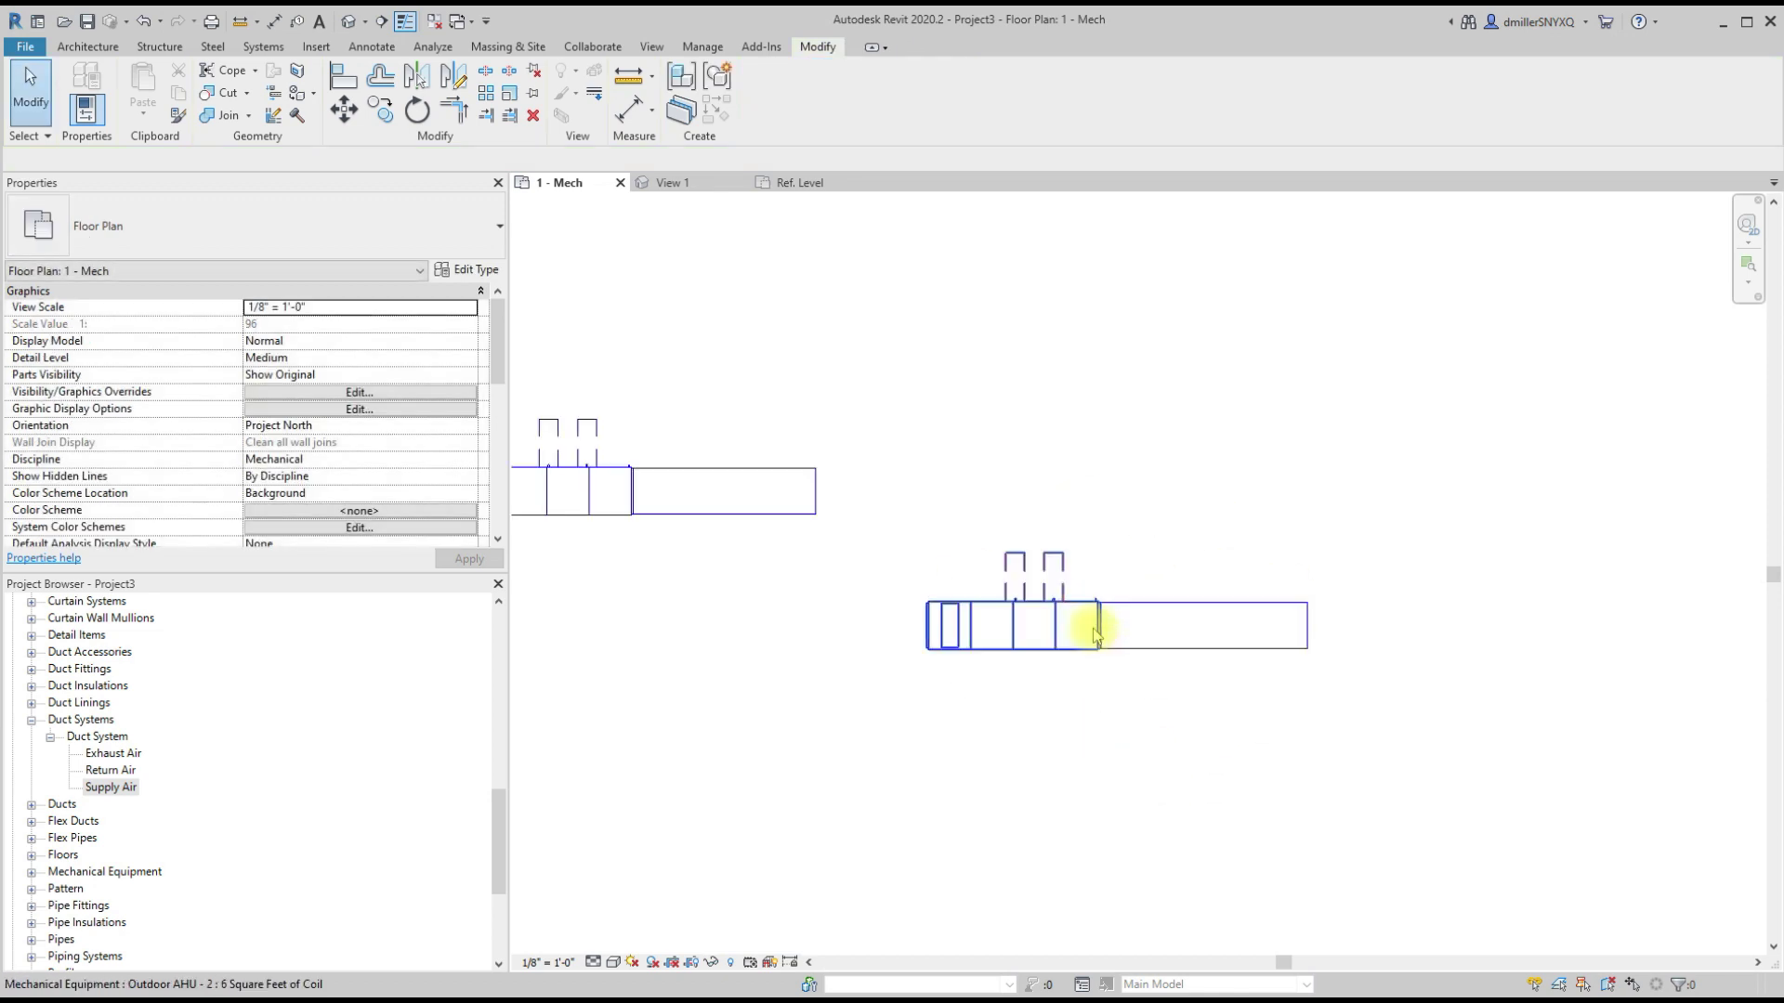
scroll(1025, 588, up, 2)
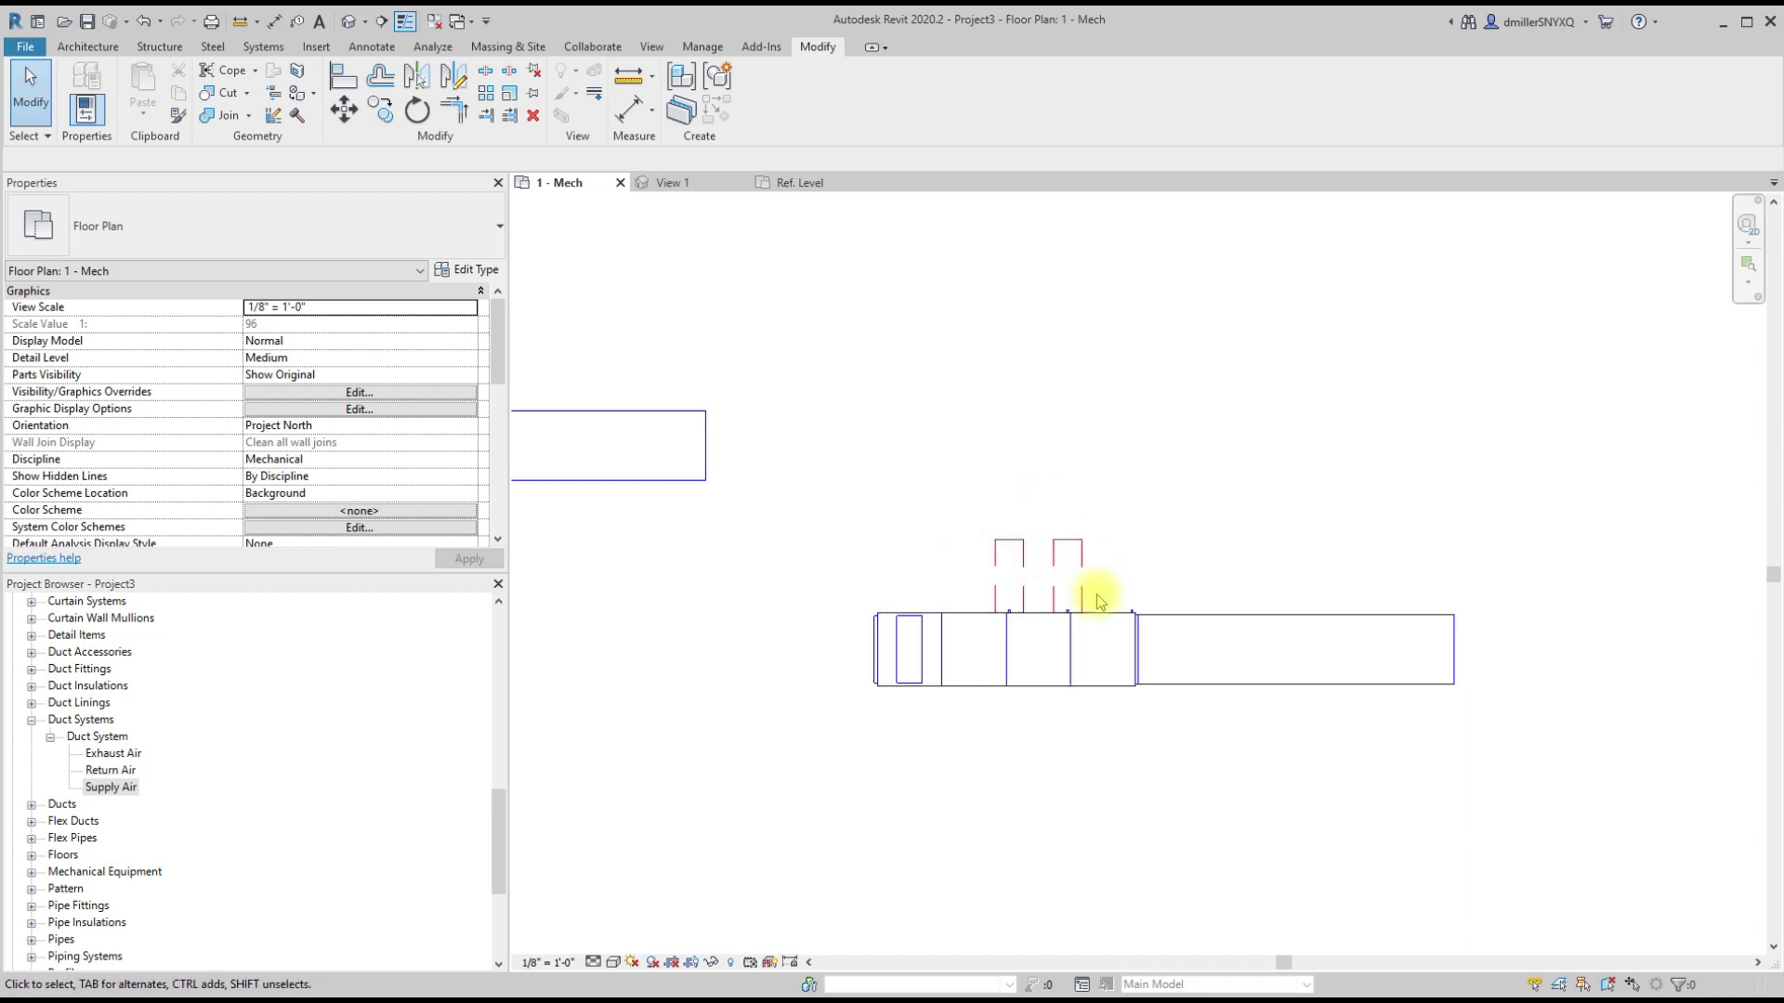
scroll(1077, 548, down, 1)
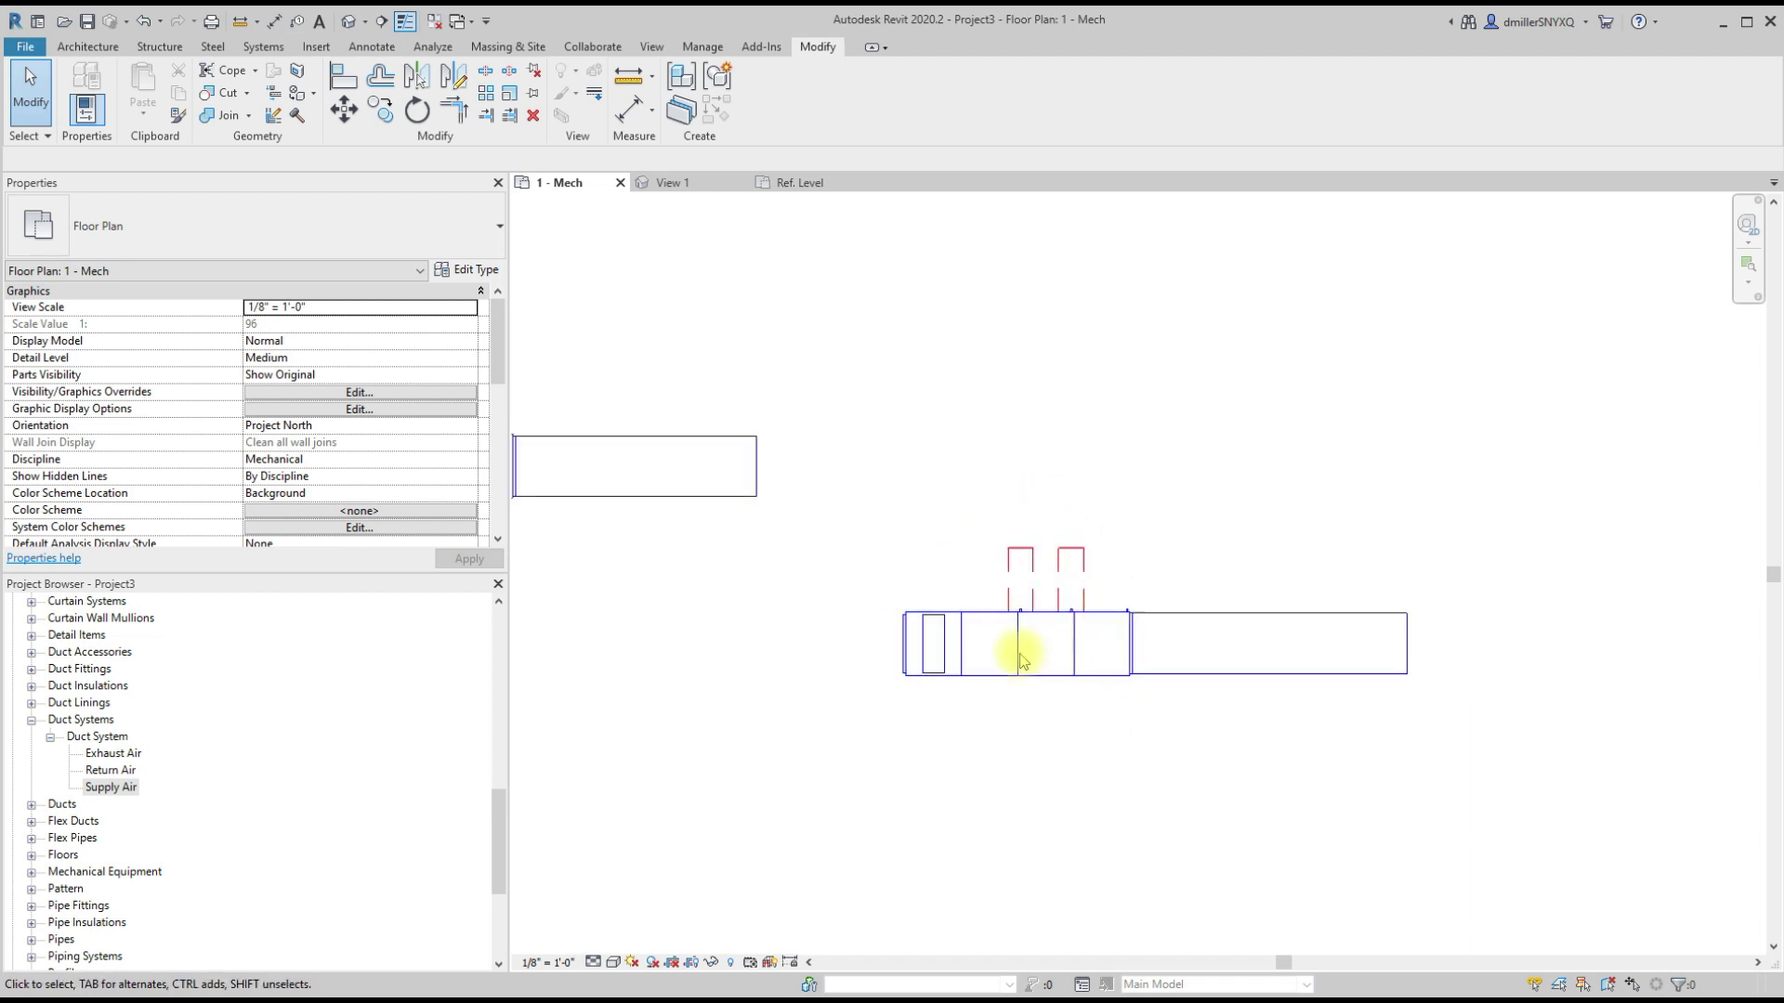
scroll(1022, 659, down, 1)
drag(904, 517, 1366, 771)
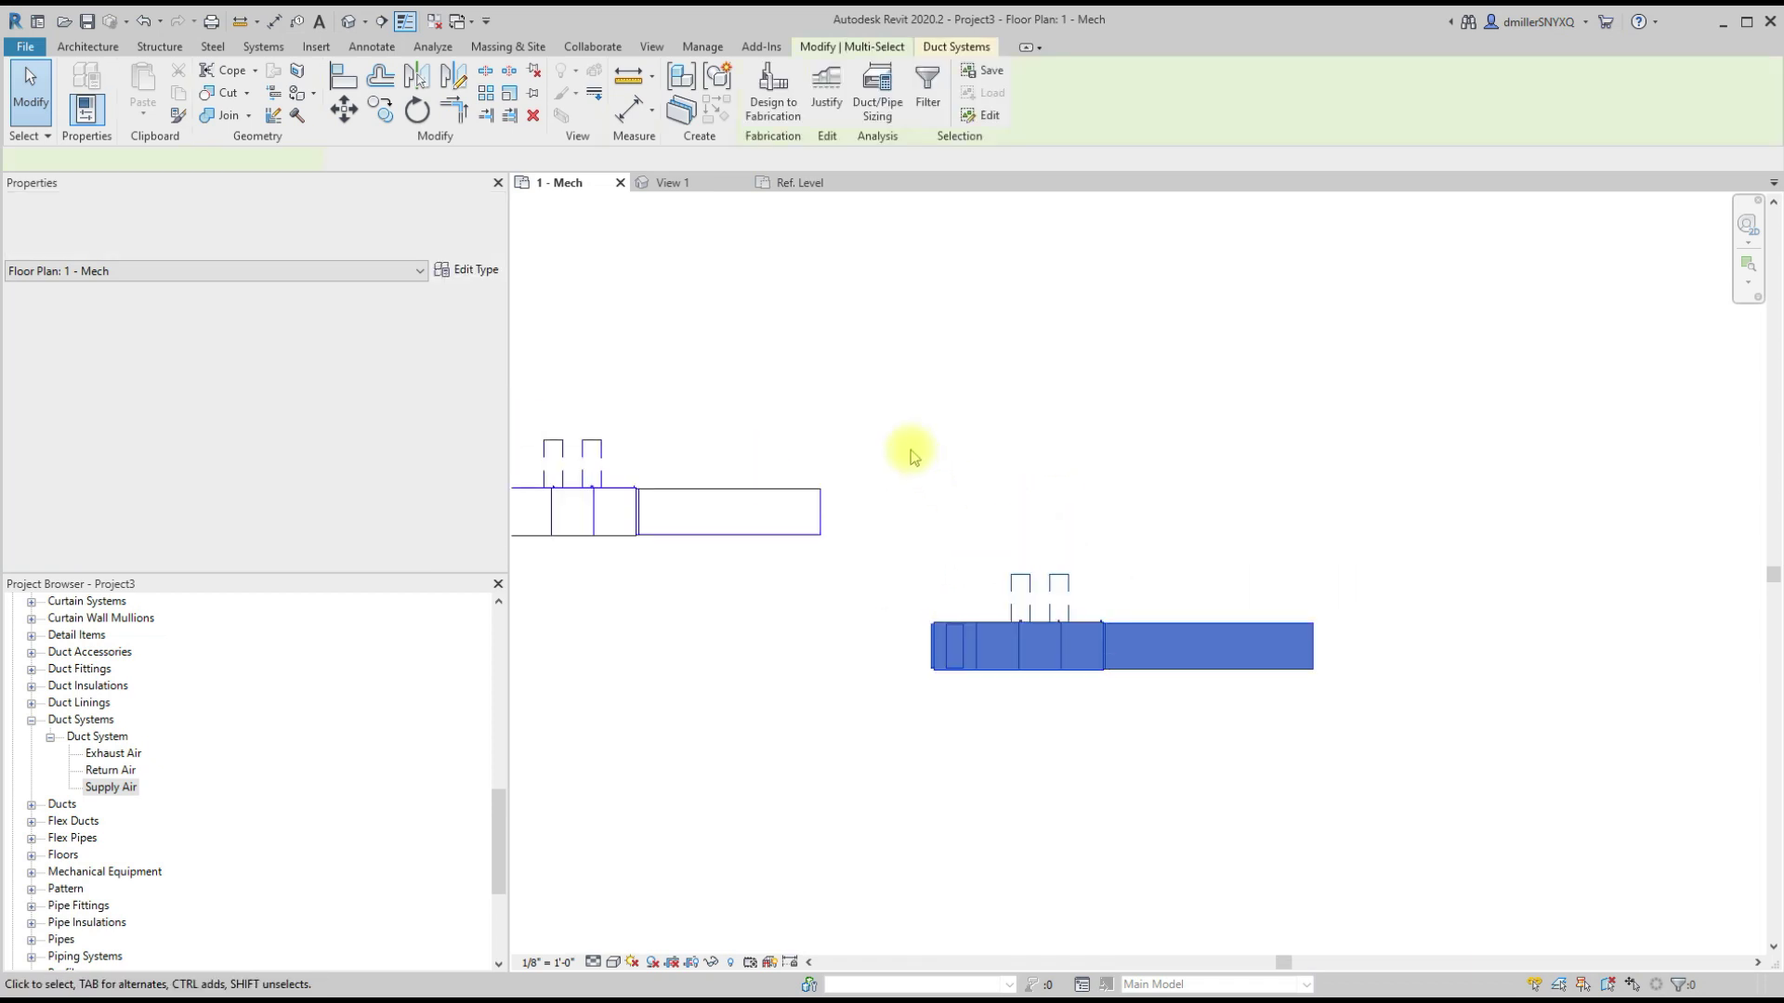
click(562, 116)
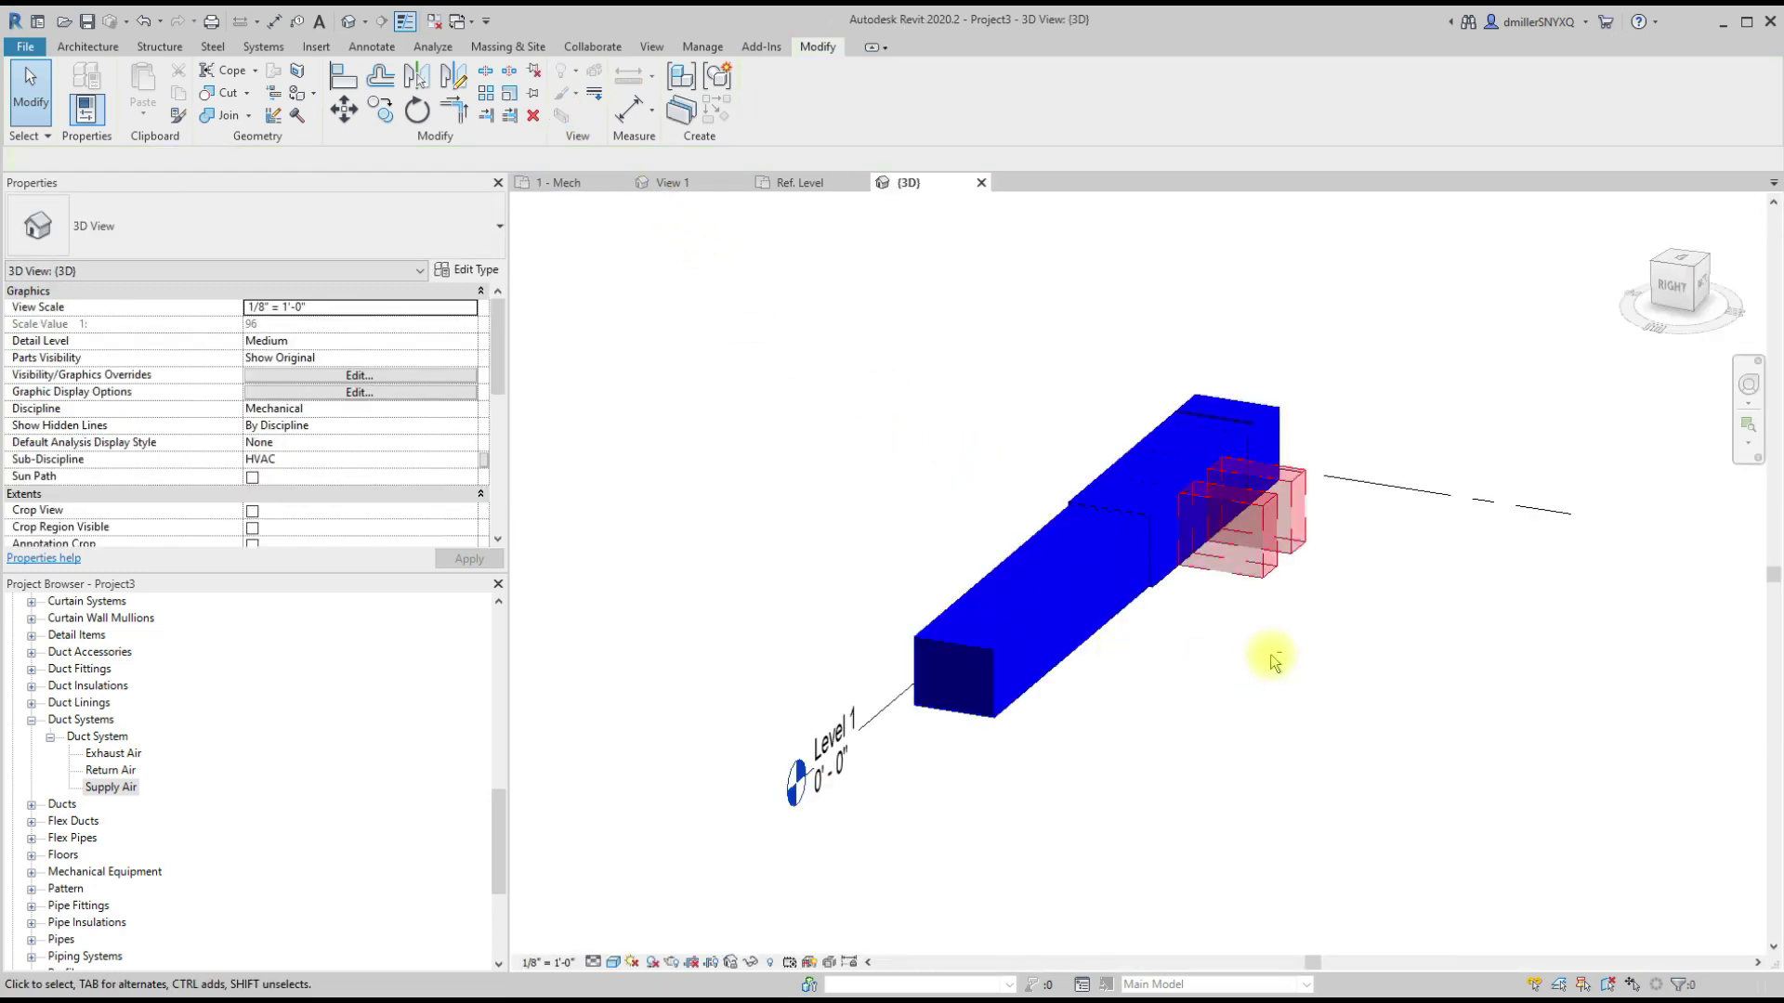
Step: Orbit the 3D view to inspect the AHU's clearance box from several sides
shift+middle_drag(1273, 659, 1064, 624)
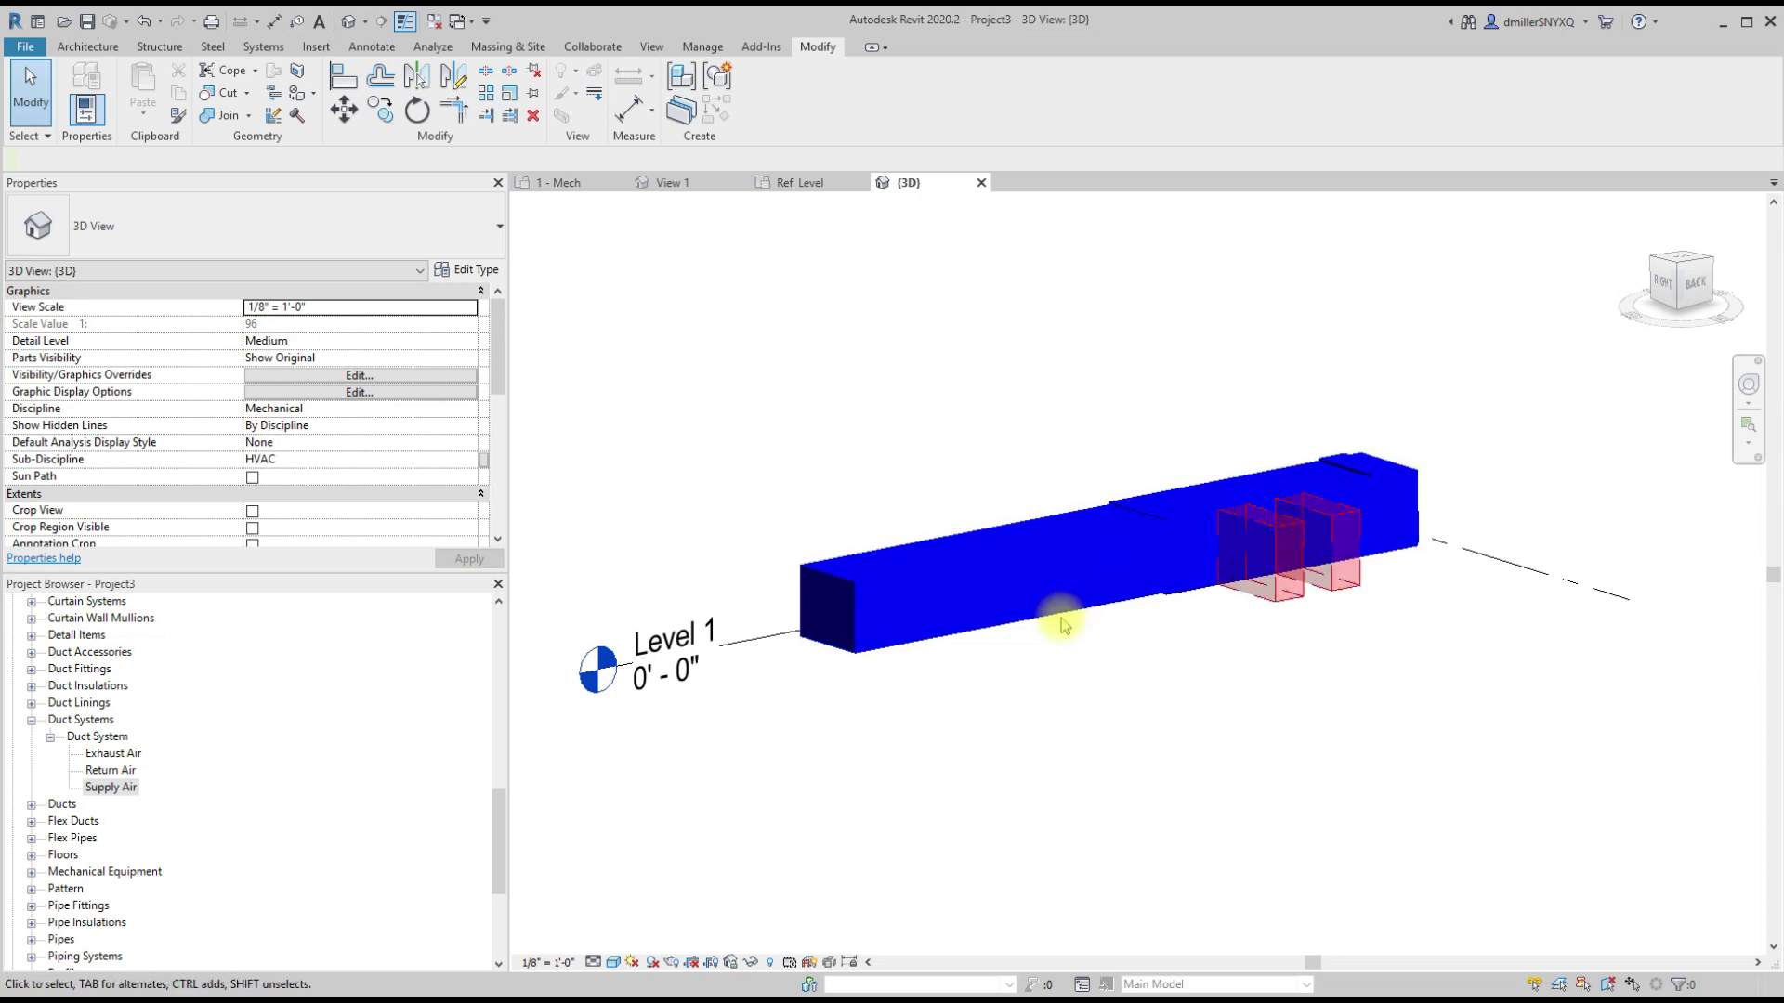
shift+middle_drag(1160, 770, 1258, 769)
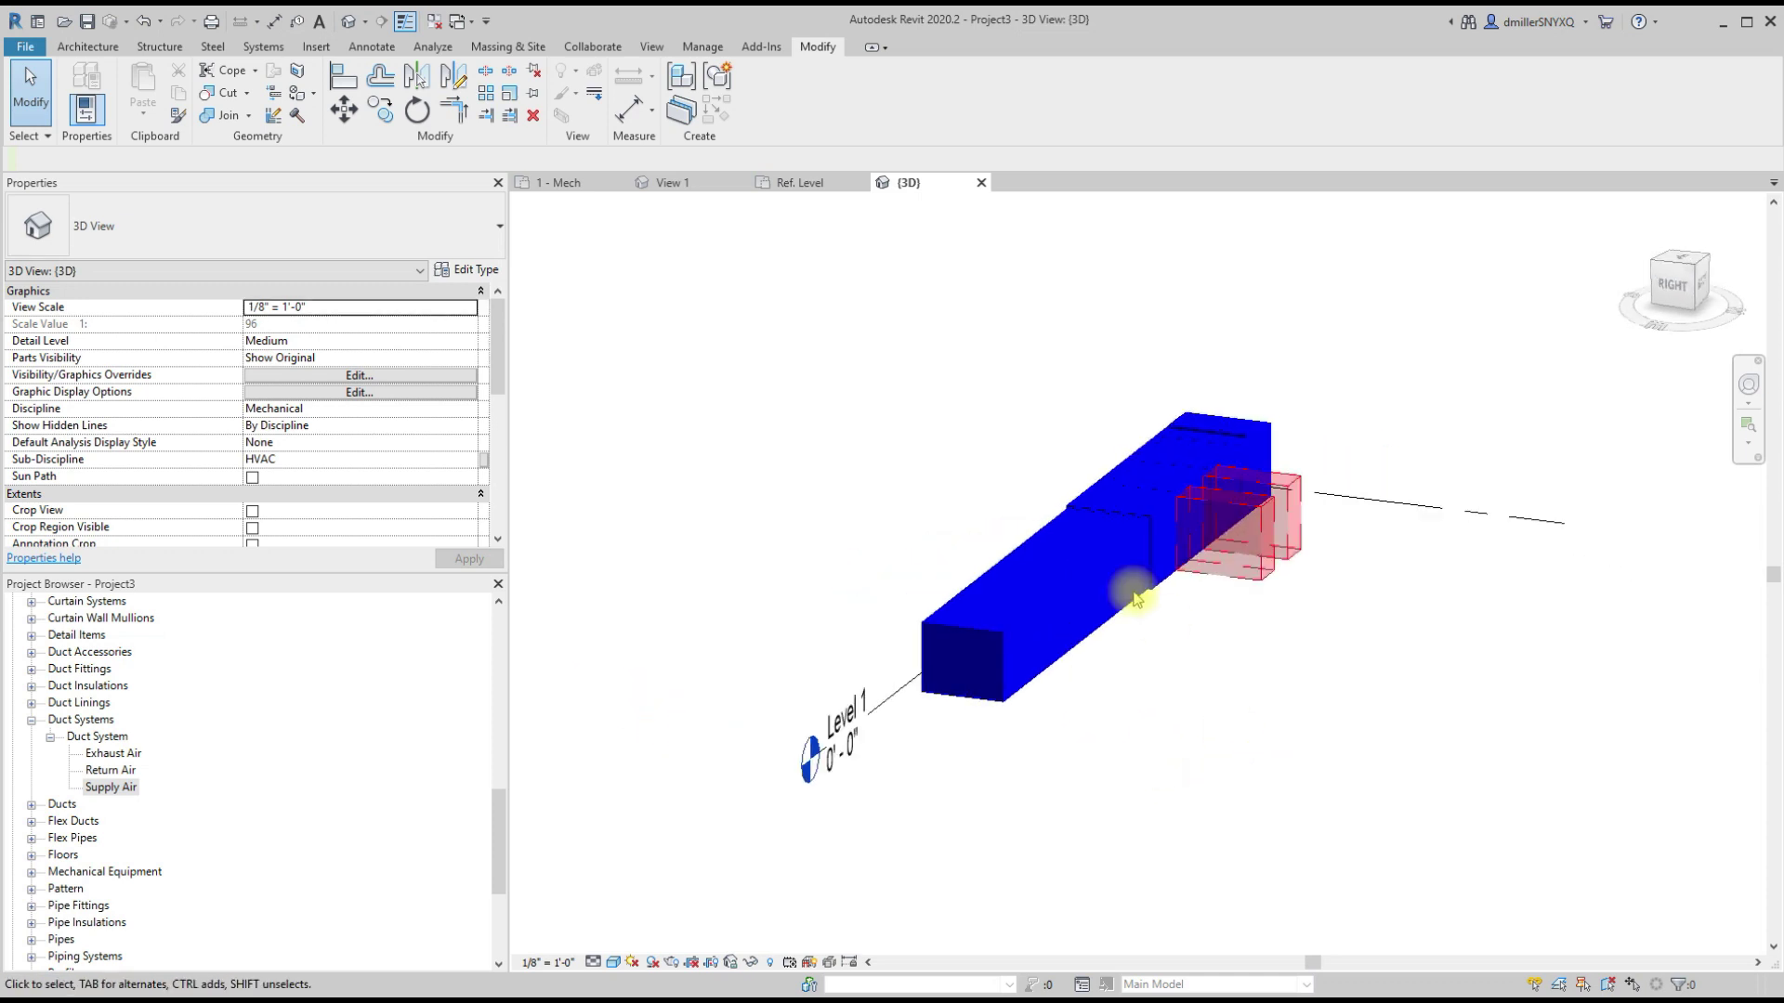
middle_drag(1130, 721, 1065, 775)
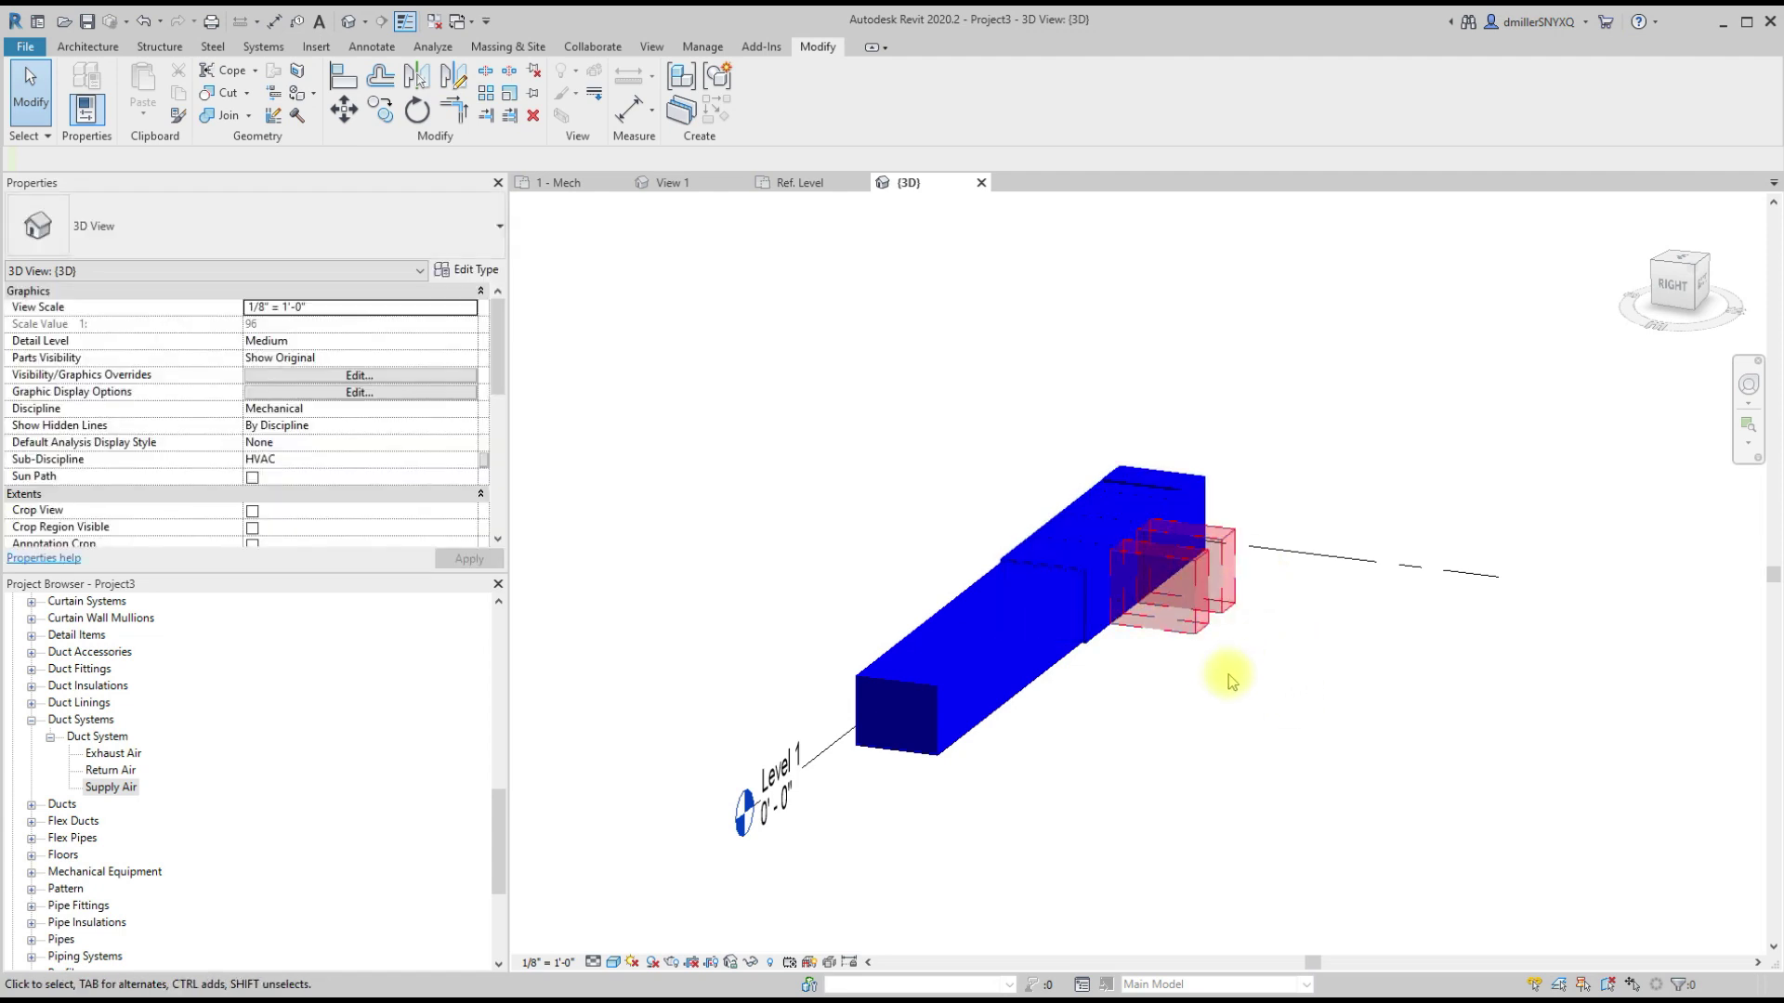
mouse_move(1191, 692)
shift+middle_down()
mouse_move(1183, 645)
mouse_move(1223, 678)
mouse_move(1198, 663)
shift+middle_up()
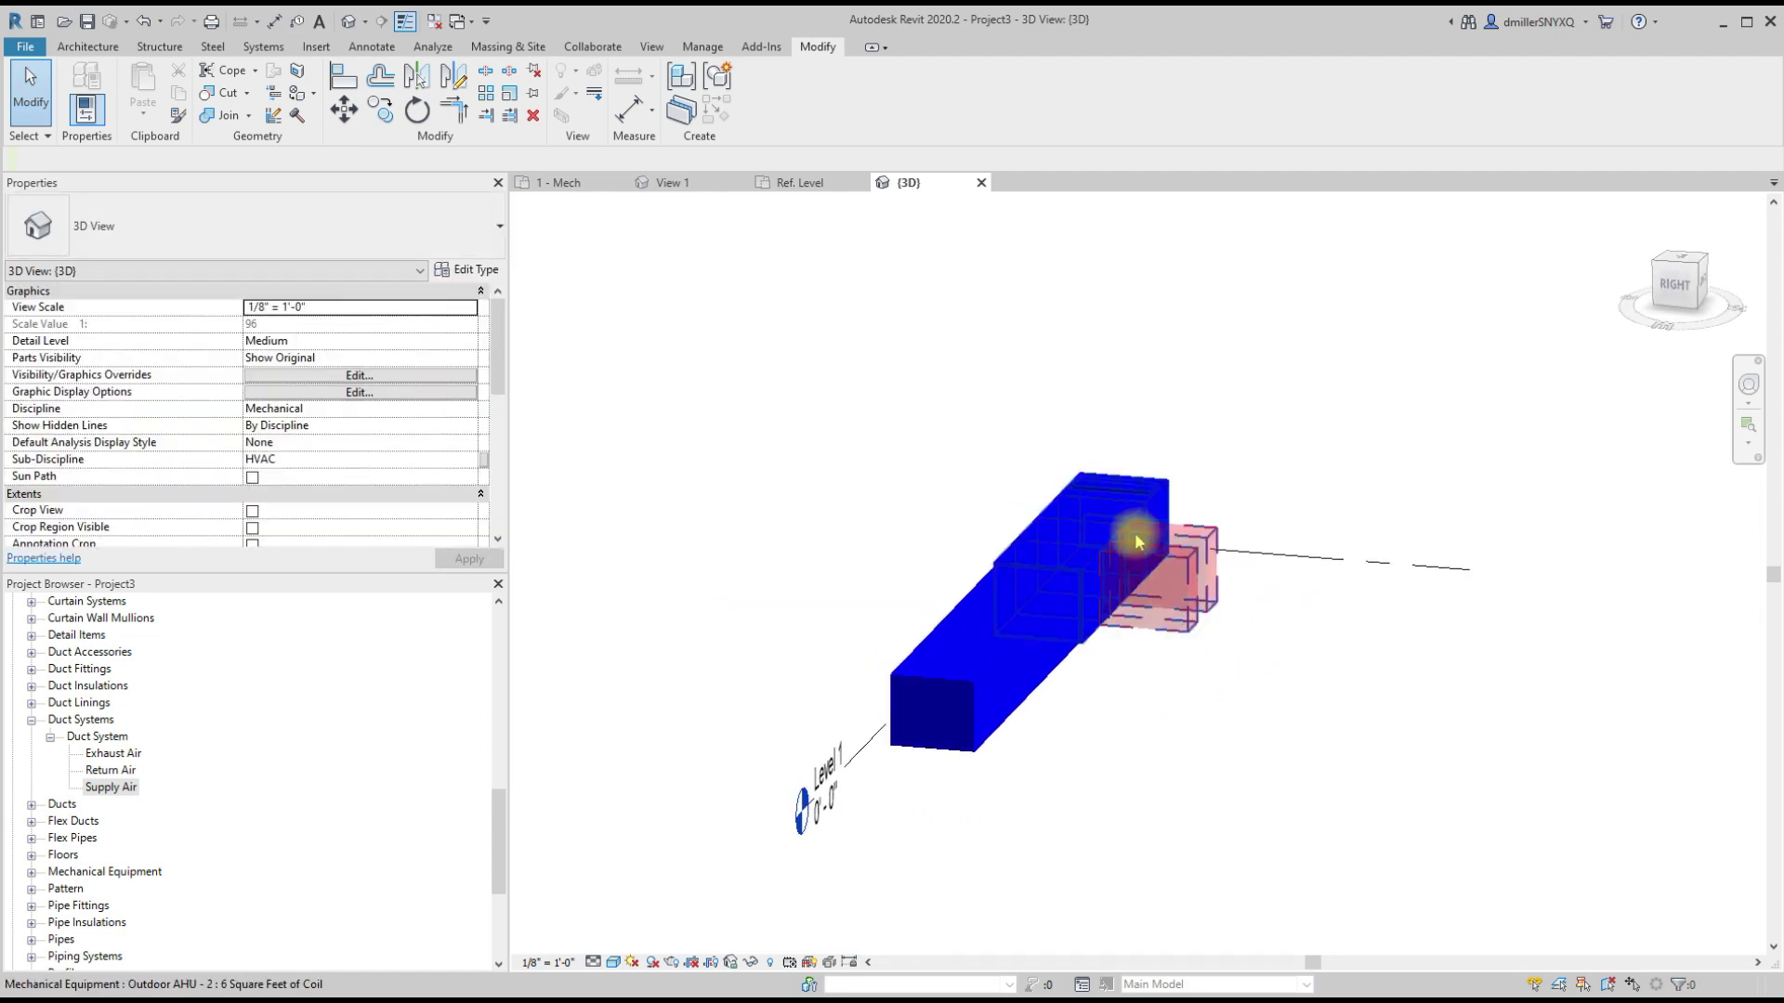
shift+middle_drag(1286, 688, 1334, 725)
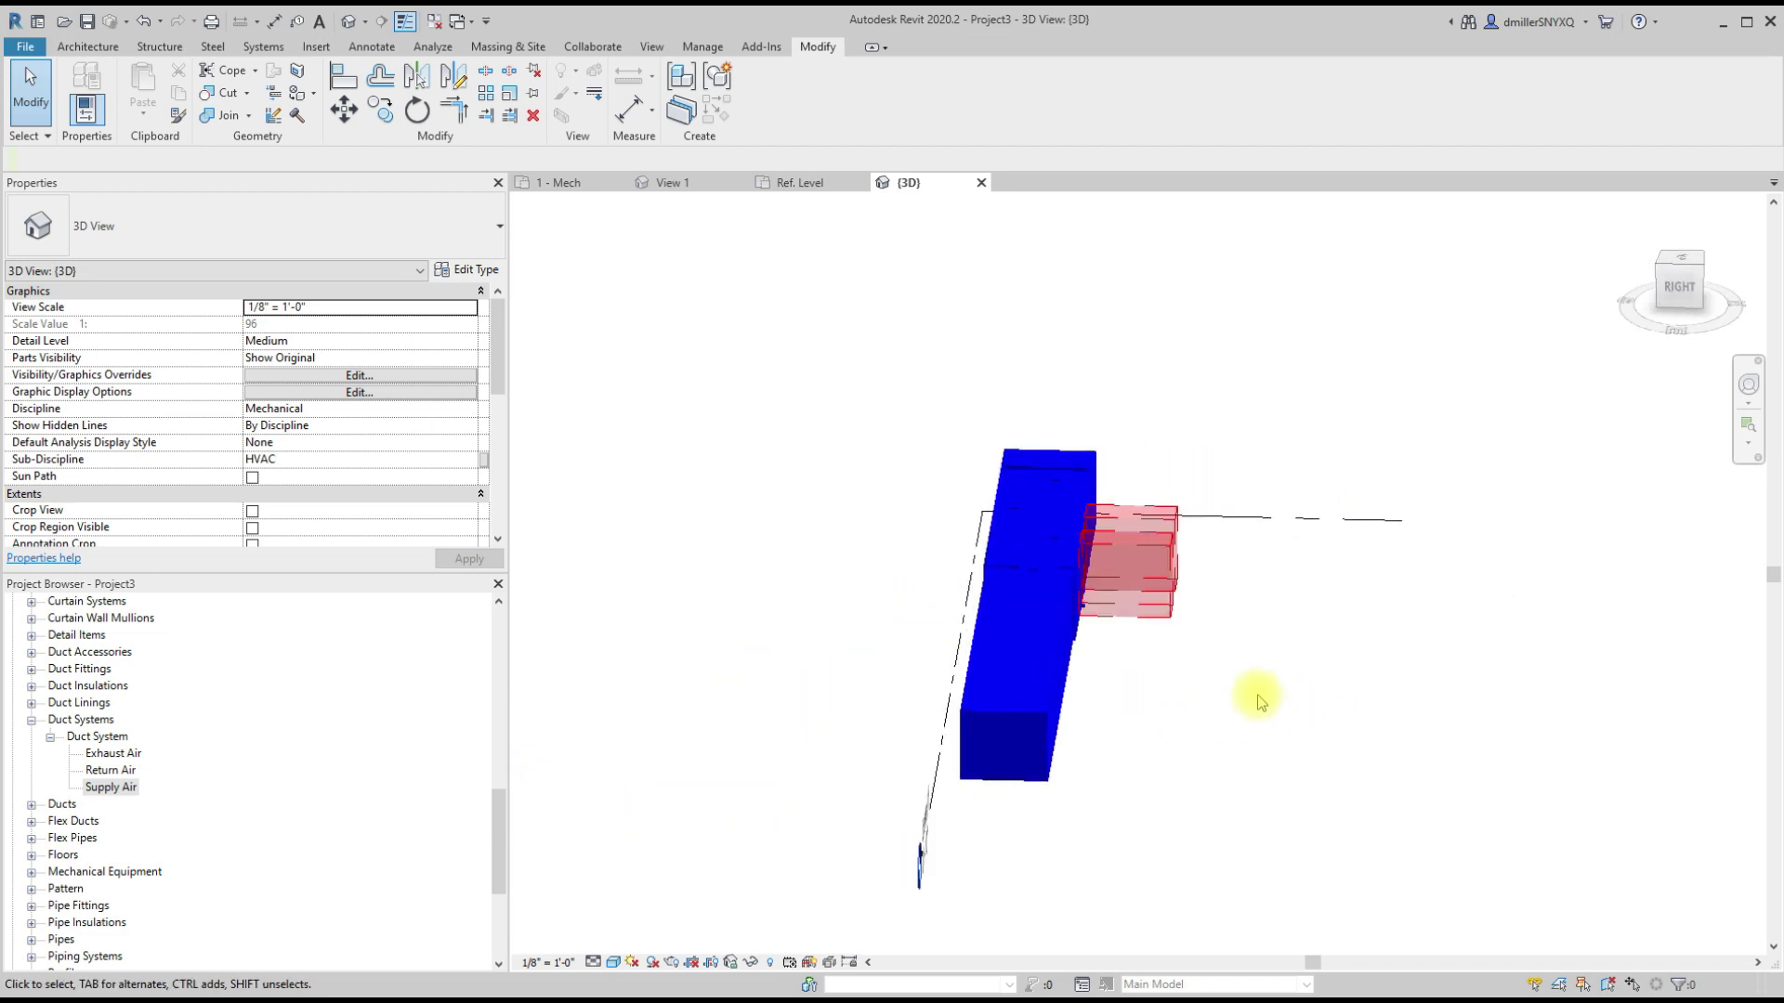
click(1073, 469)
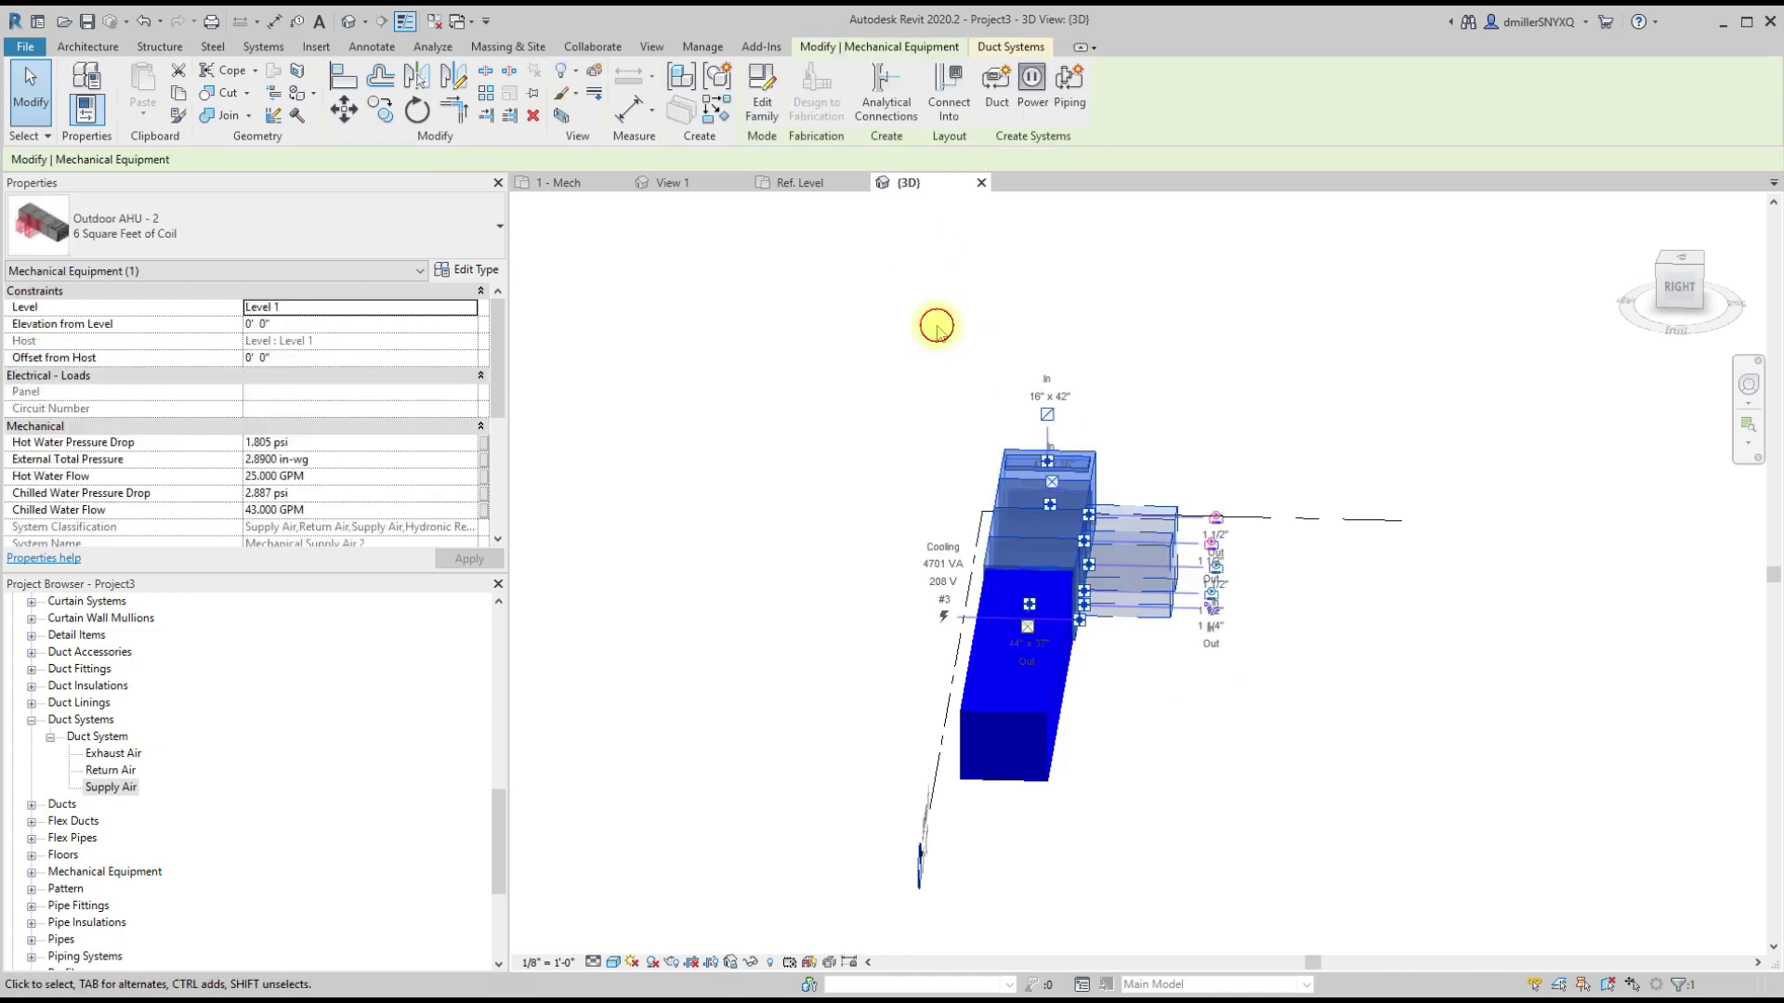
click(935, 326)
Step: Close the 3D view, edit the Outdoor AHU - 1 family, and inspect its clearance box in 3D
click(982, 184)
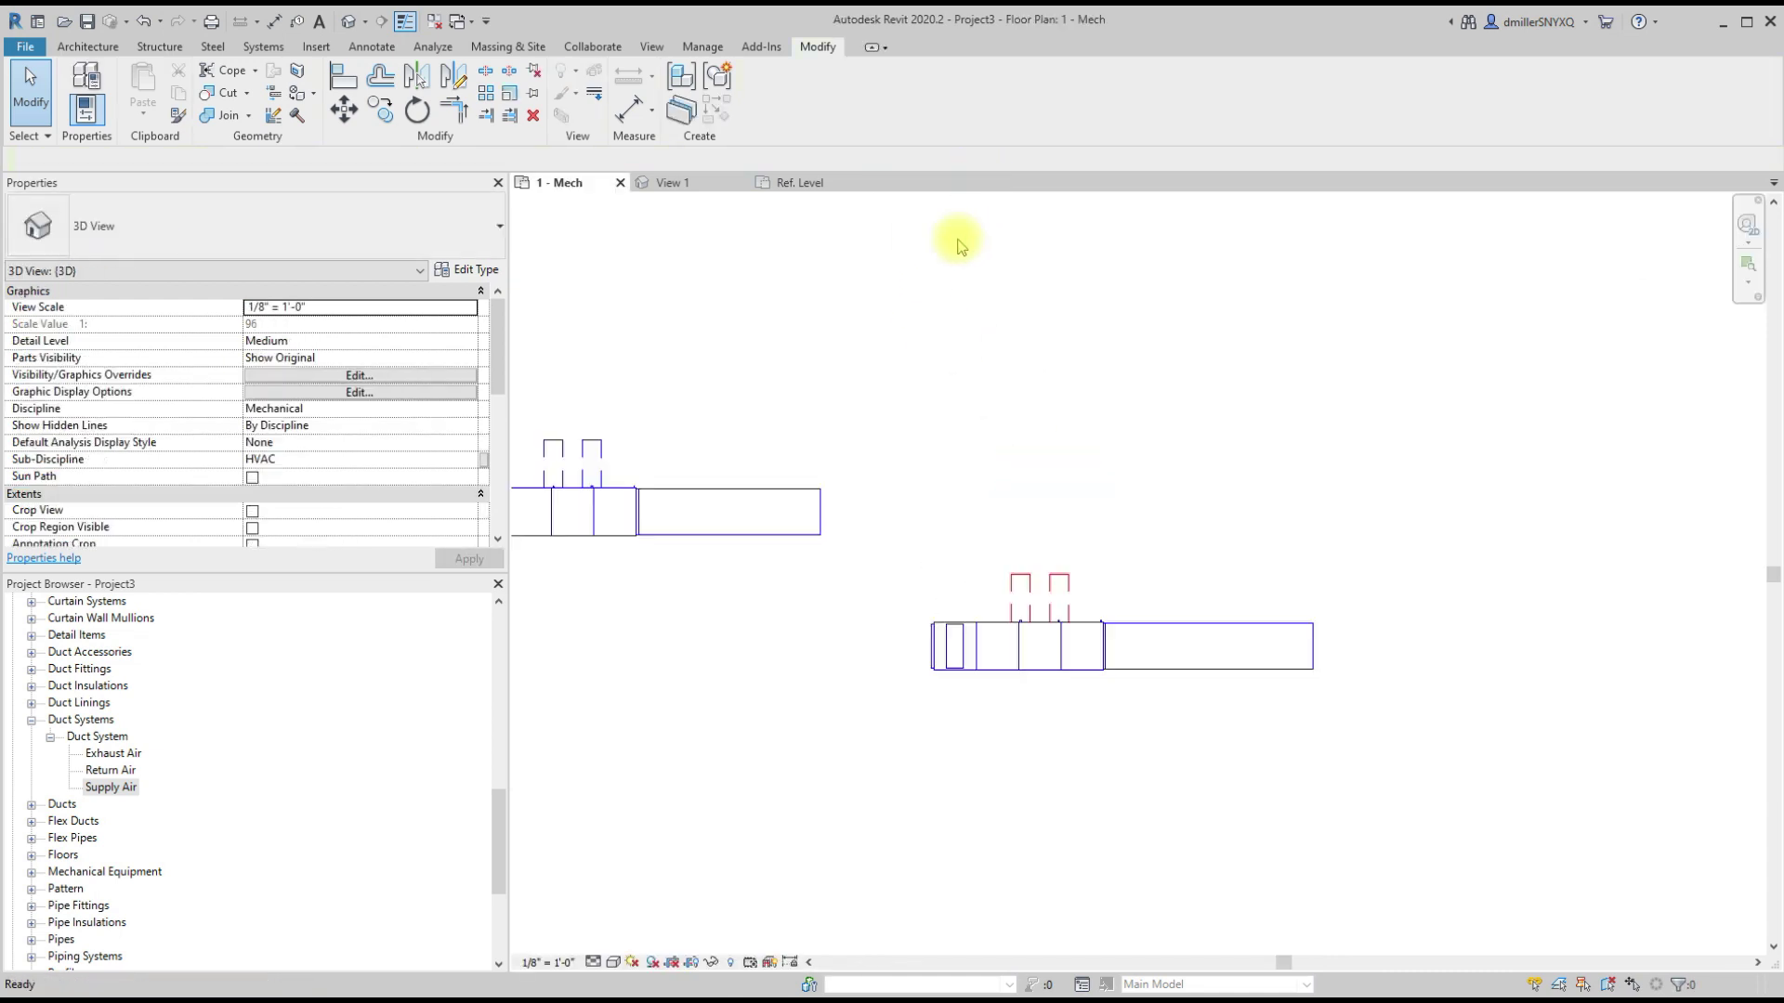
click(804, 530)
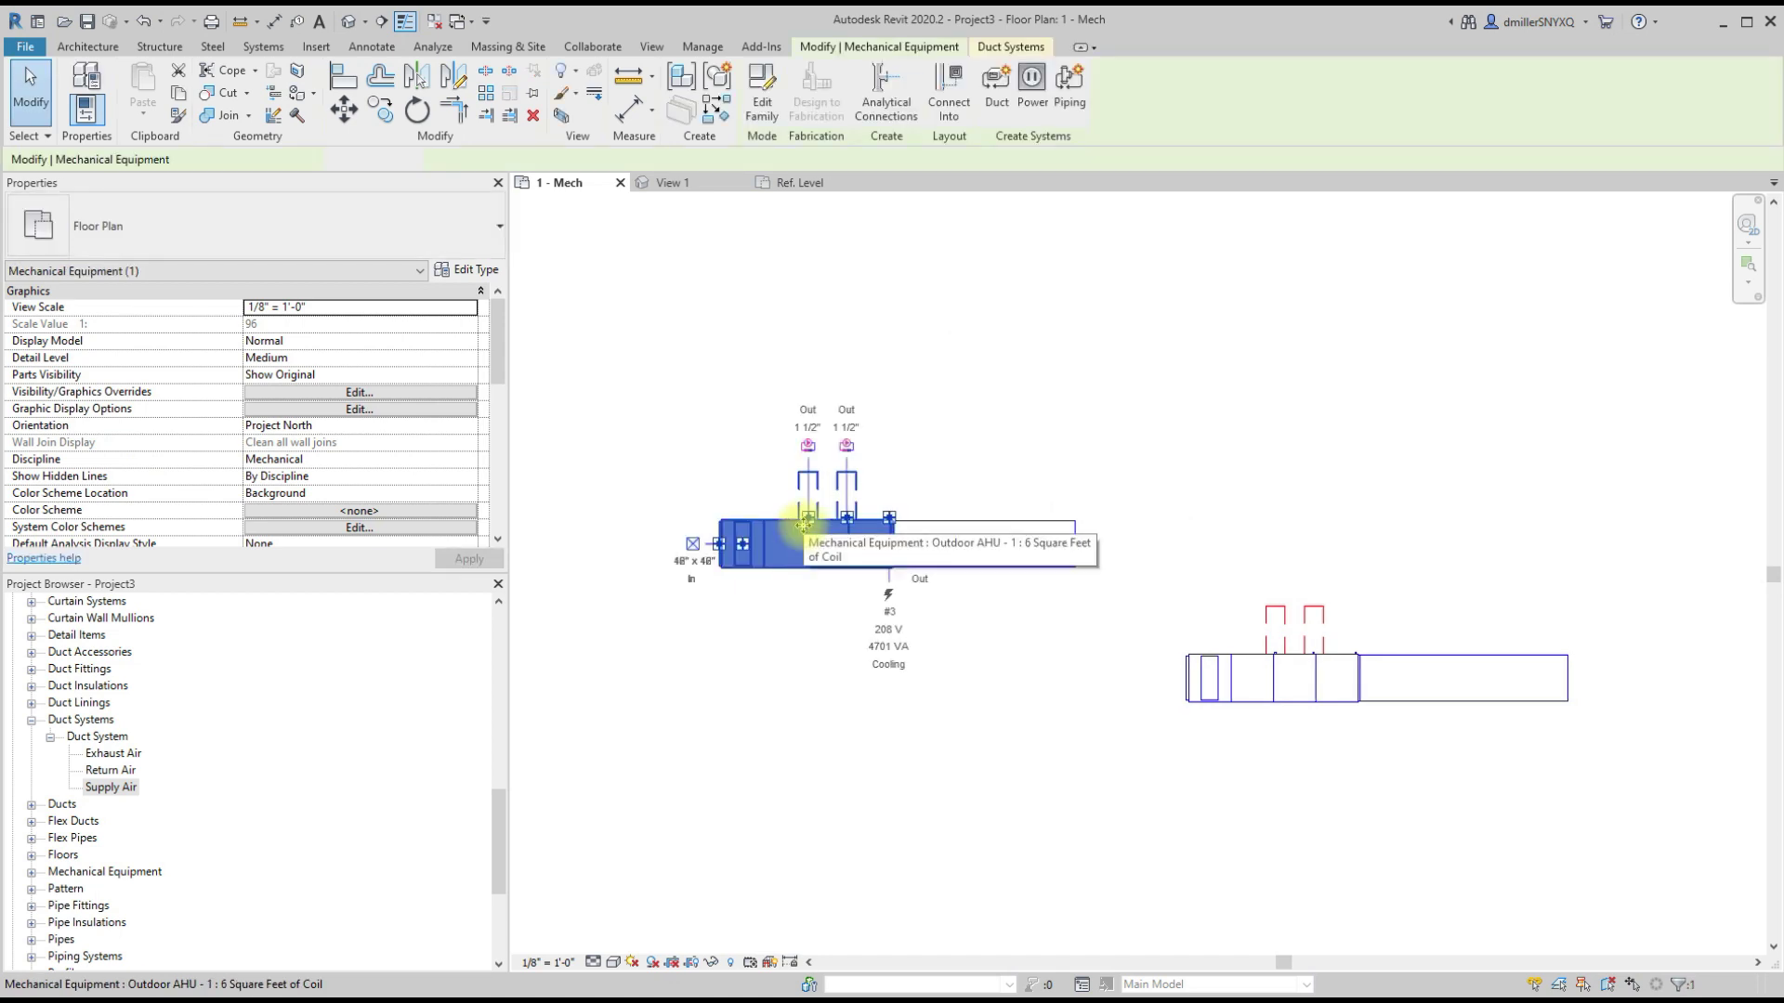
click(818, 637)
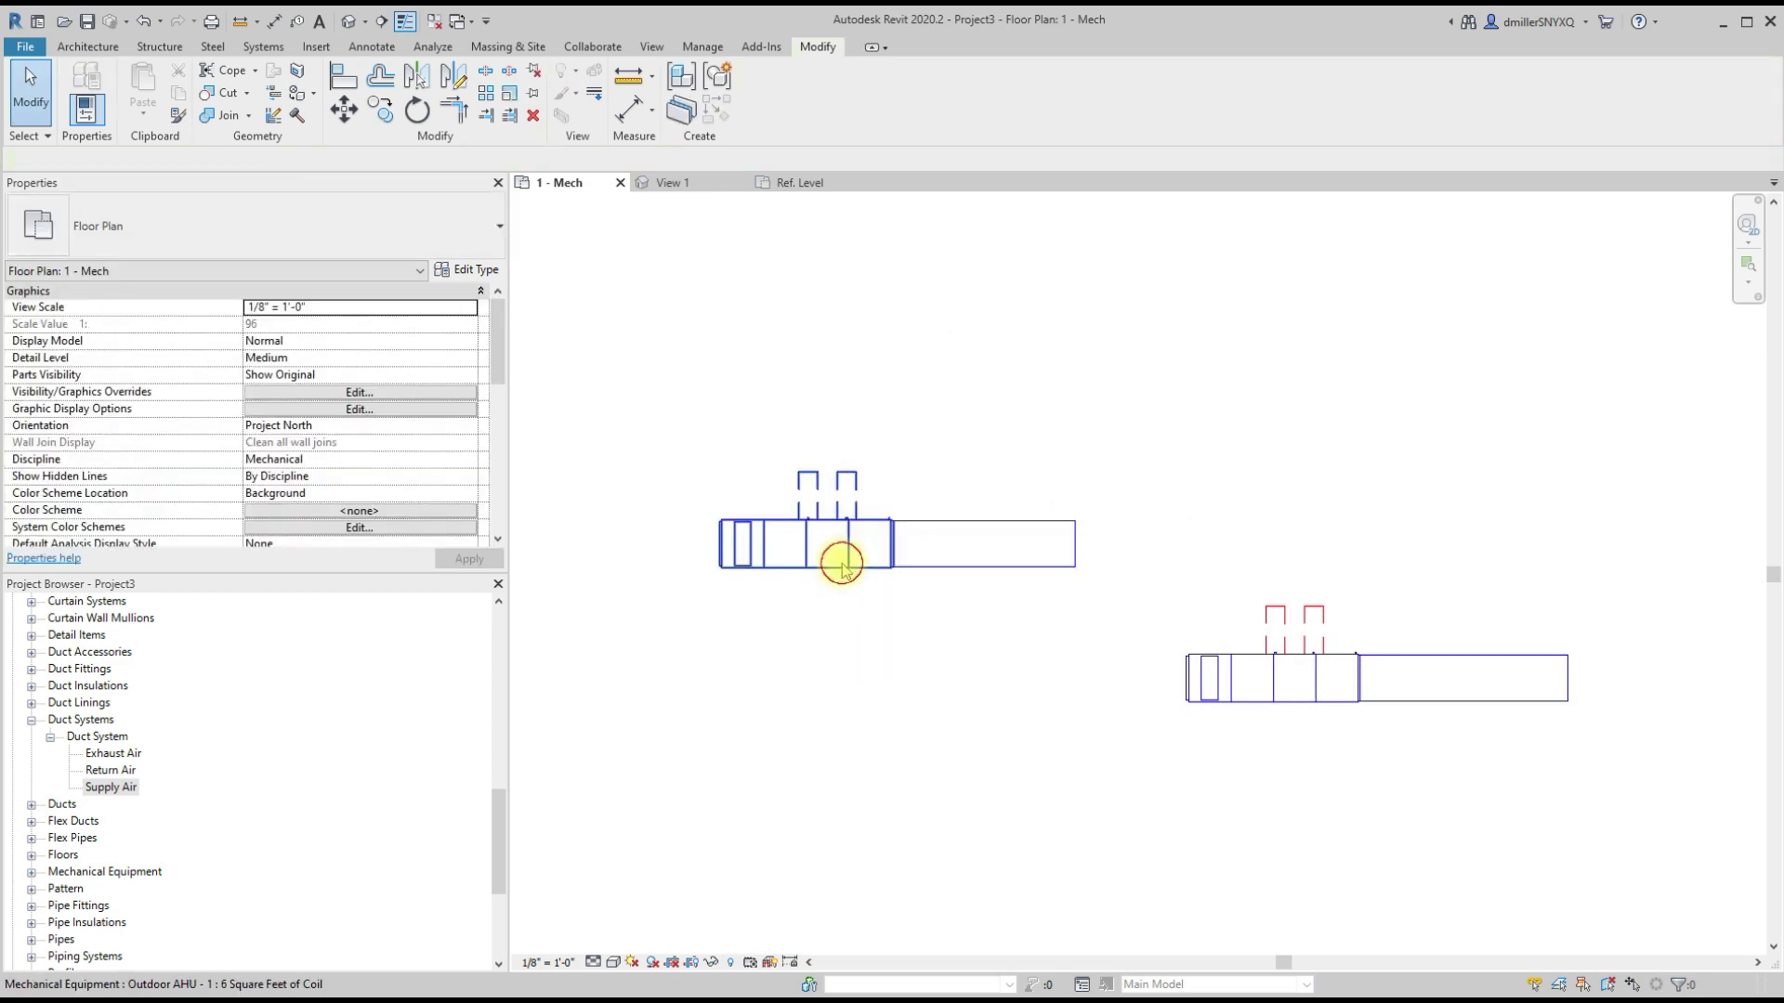
click(842, 558)
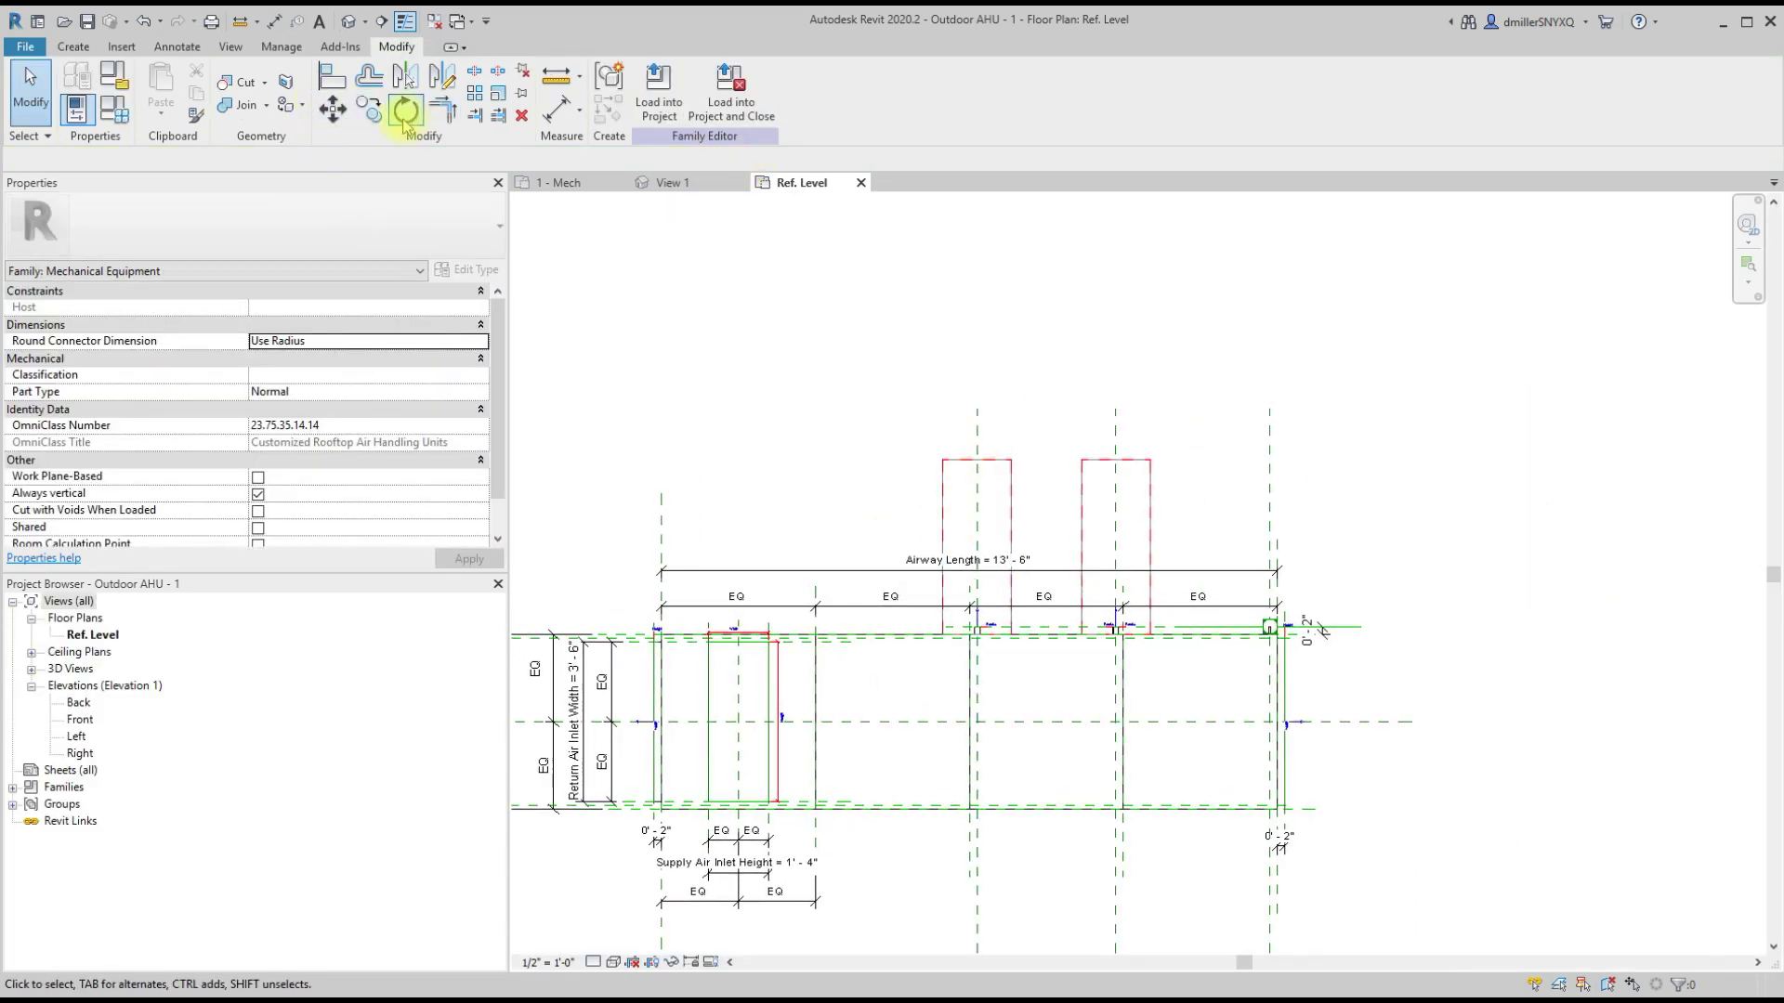
click(357, 18)
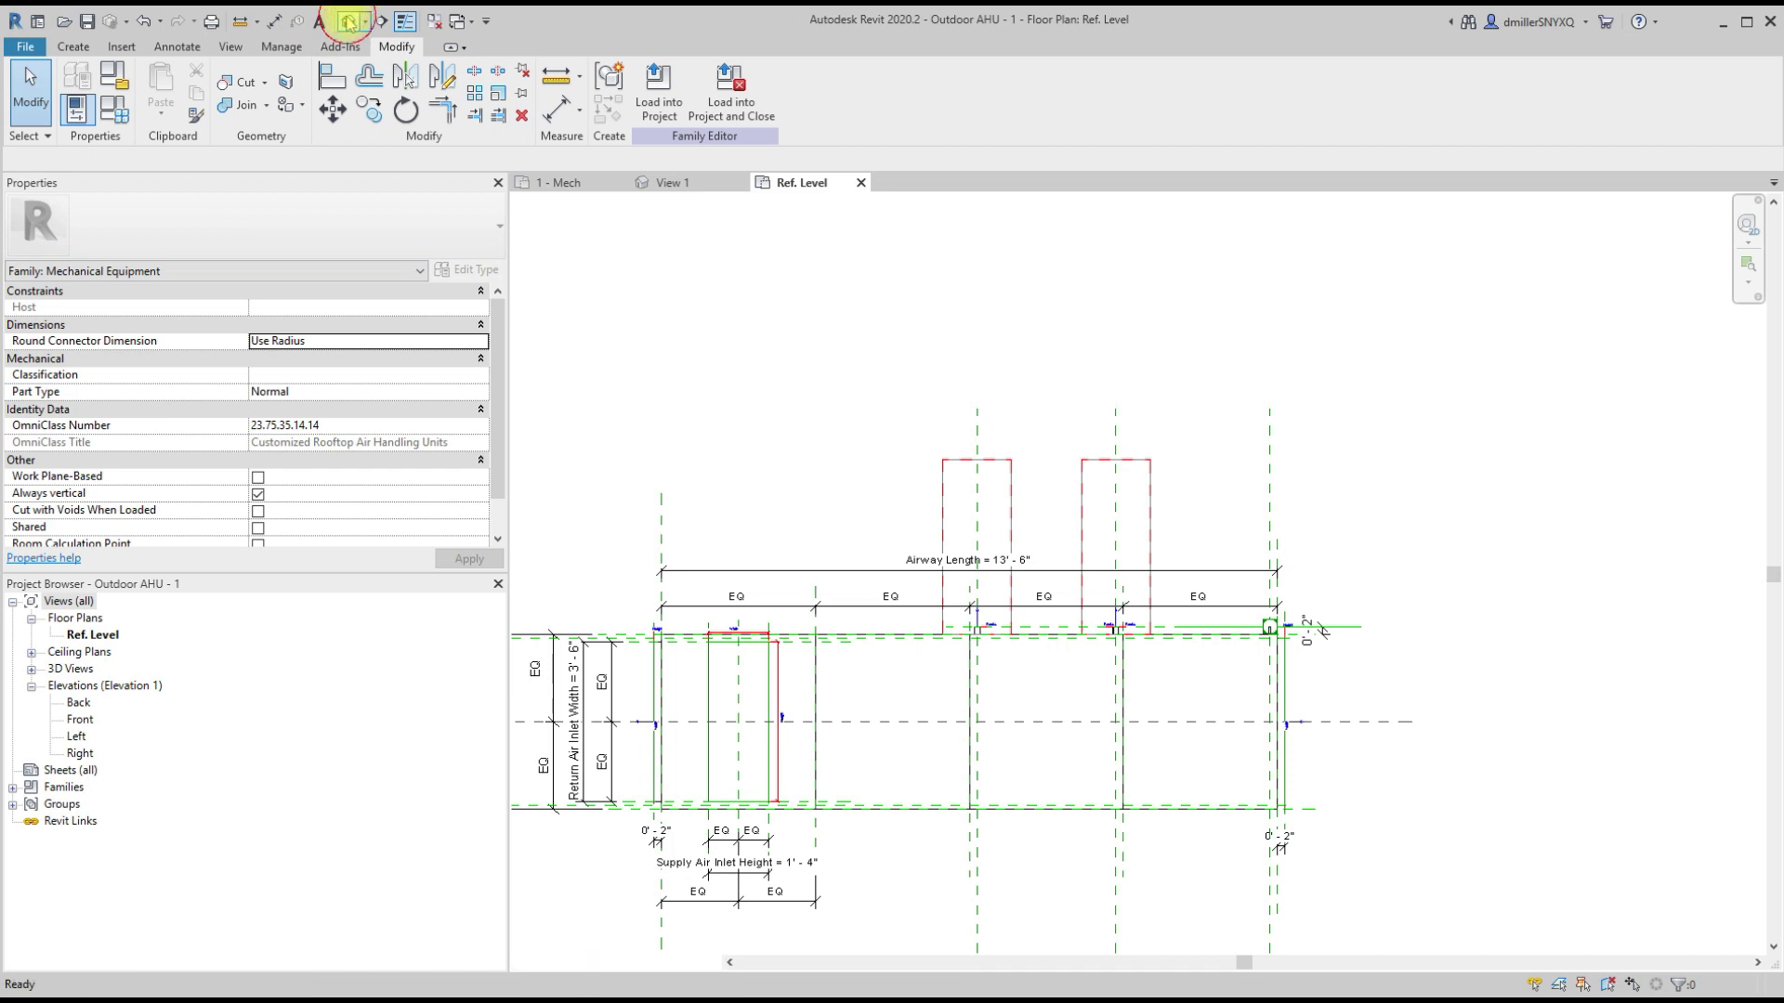
click(1366, 452)
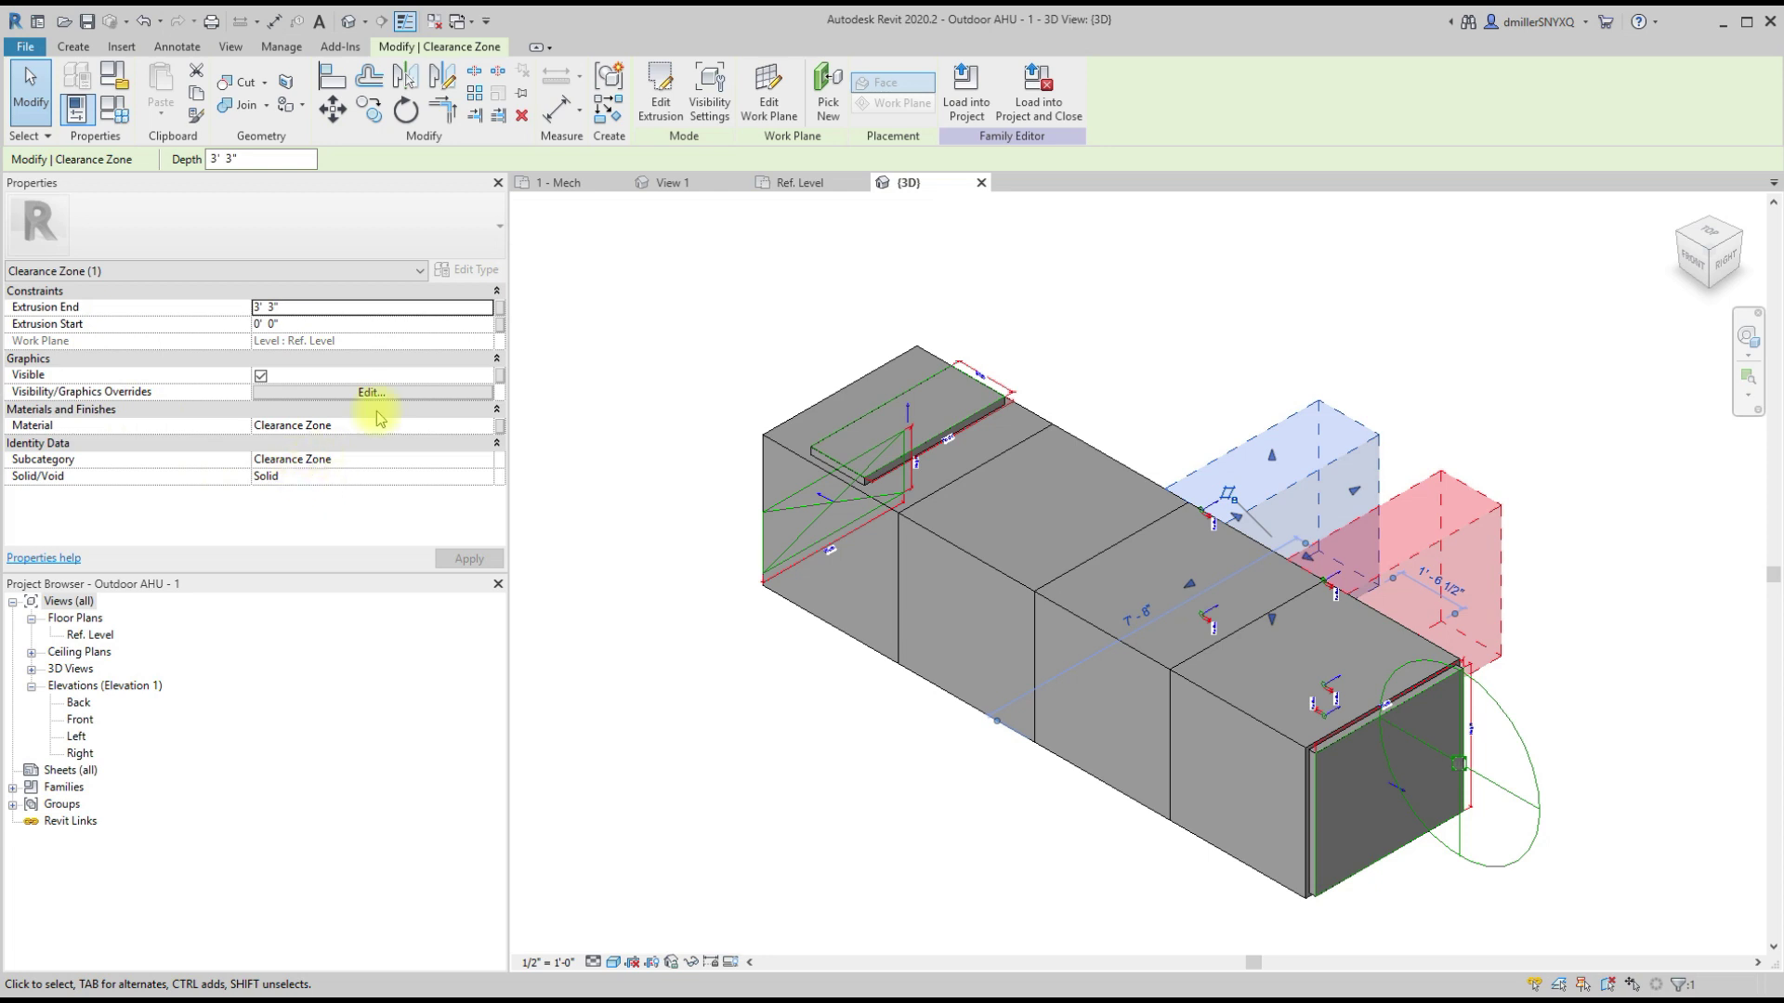
Step: Deselect the clearance zone and close the family's {3D} view
click(696, 443)
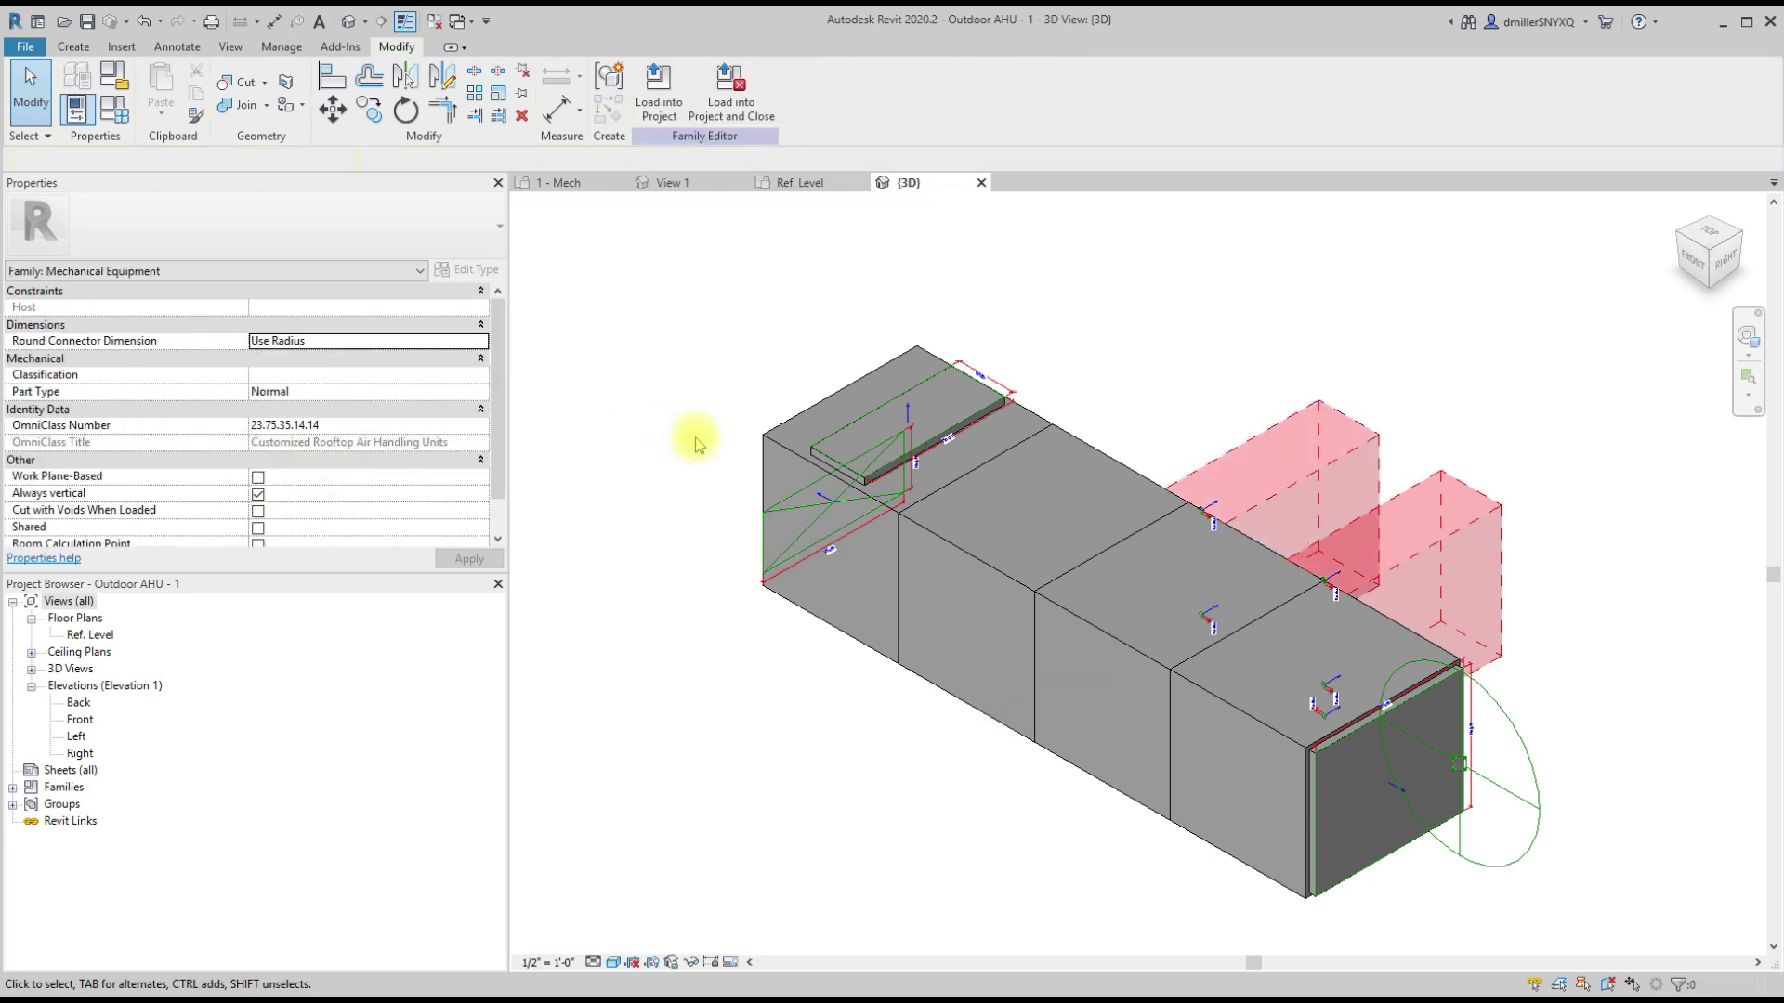
click(980, 183)
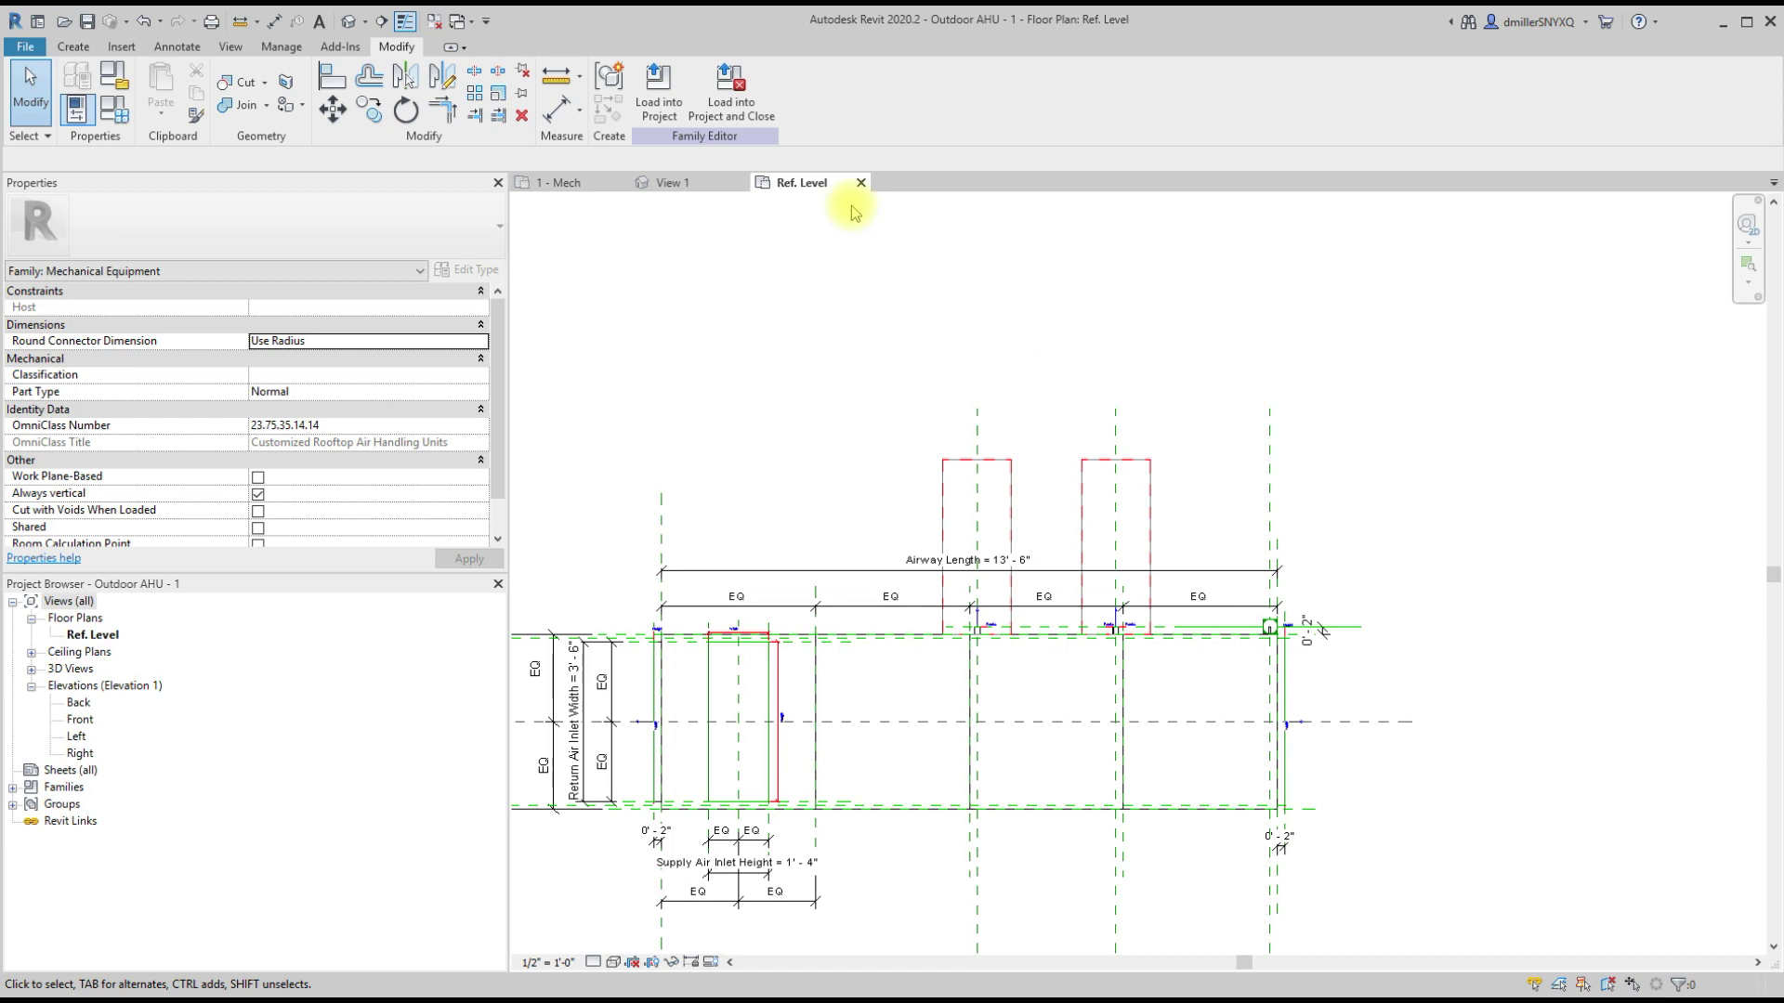
Step: Return to the 1 - Mech plan and open the right-hand Outdoor AHU - 2 family for editing
scroll(855, 223, down, 2)
click(861, 183)
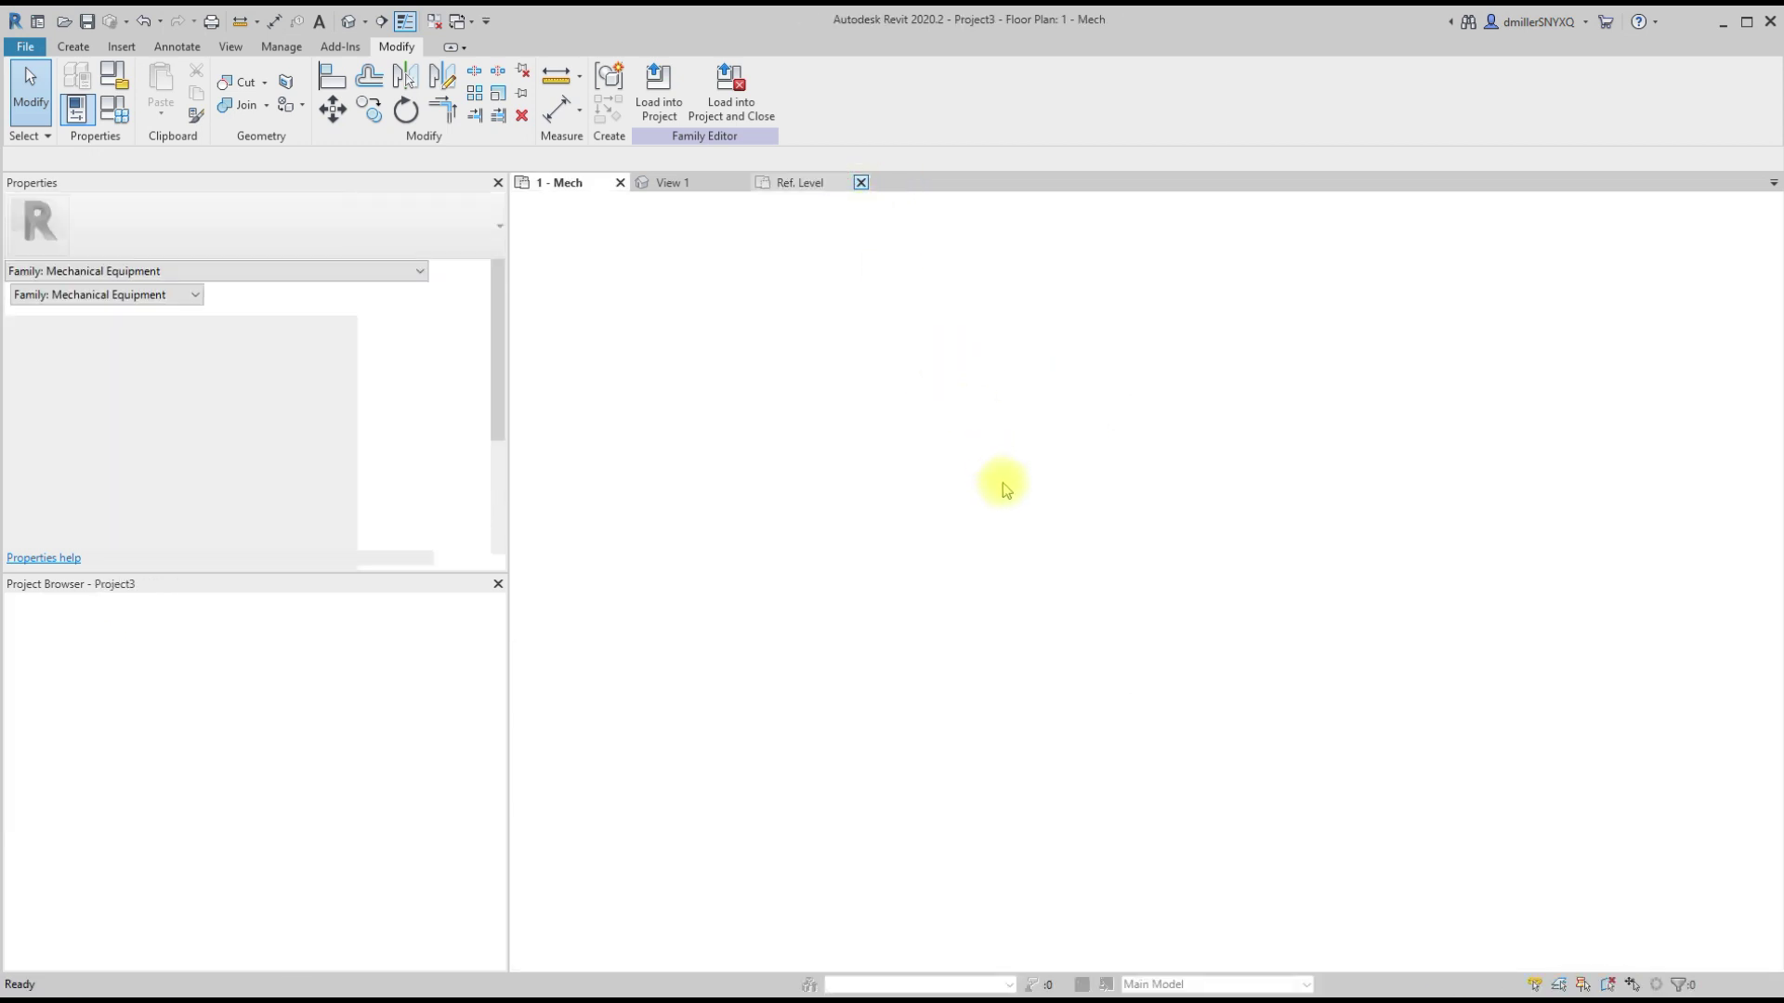
scroll(1330, 653, down, 1)
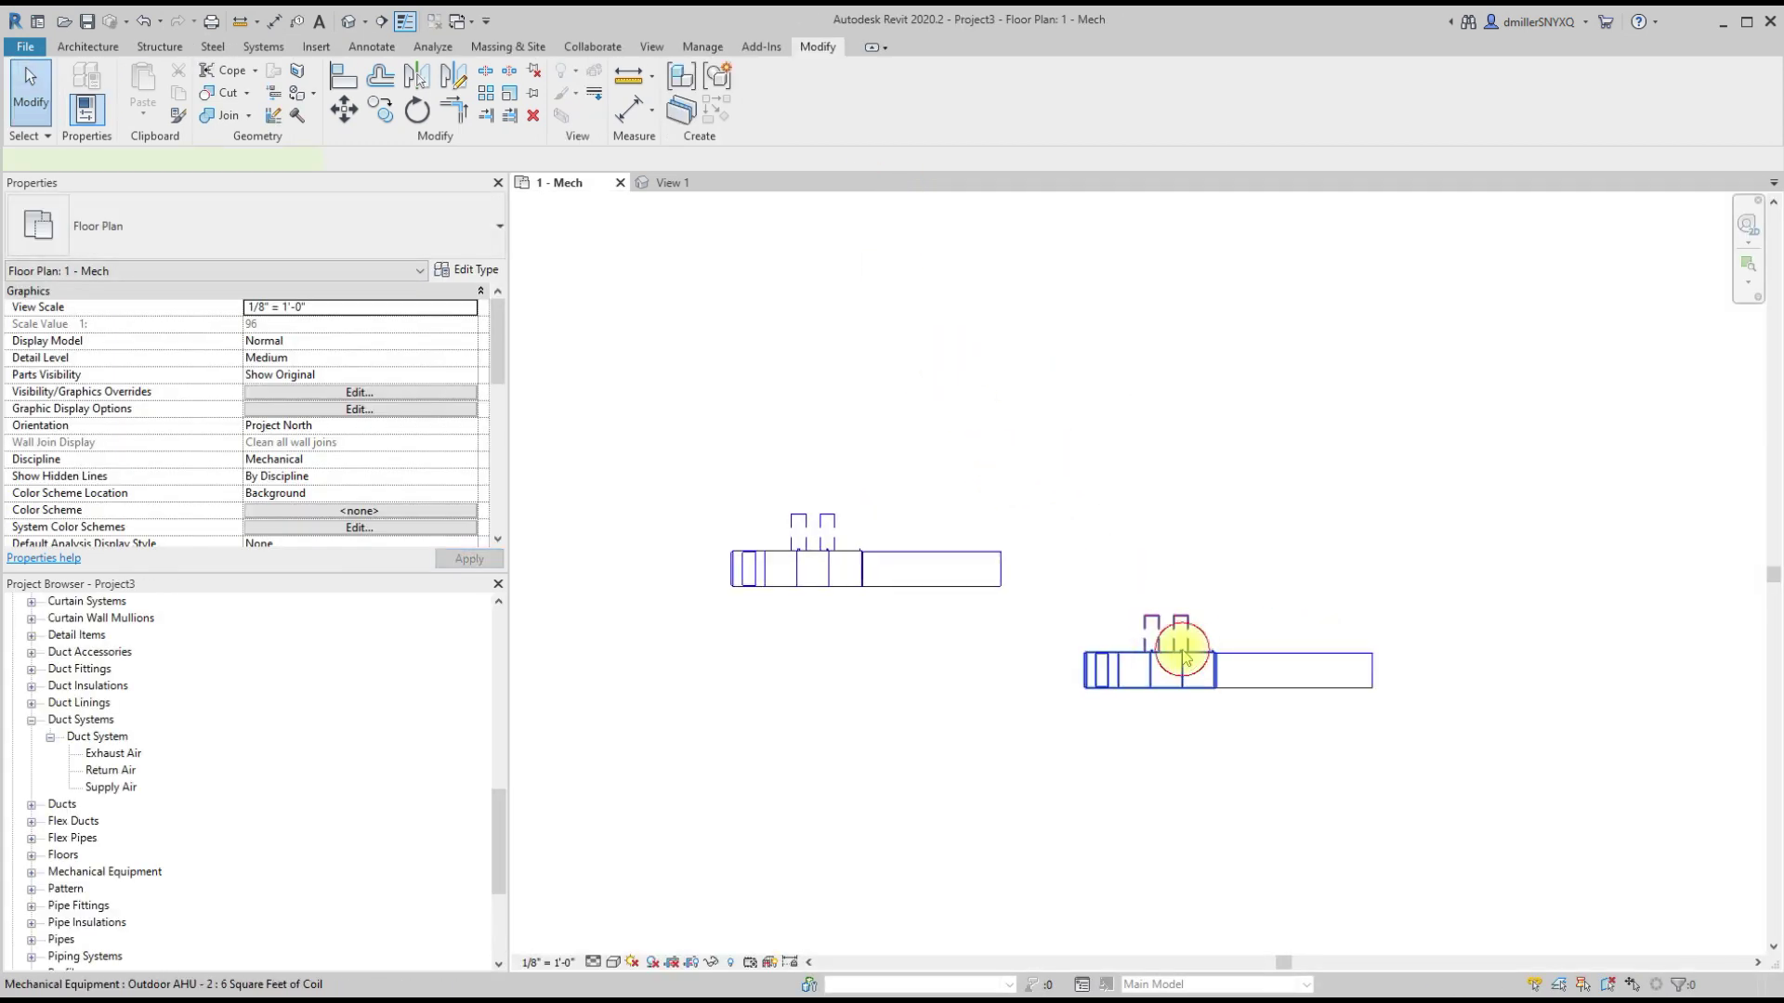
click(1182, 629)
click(1068, 560)
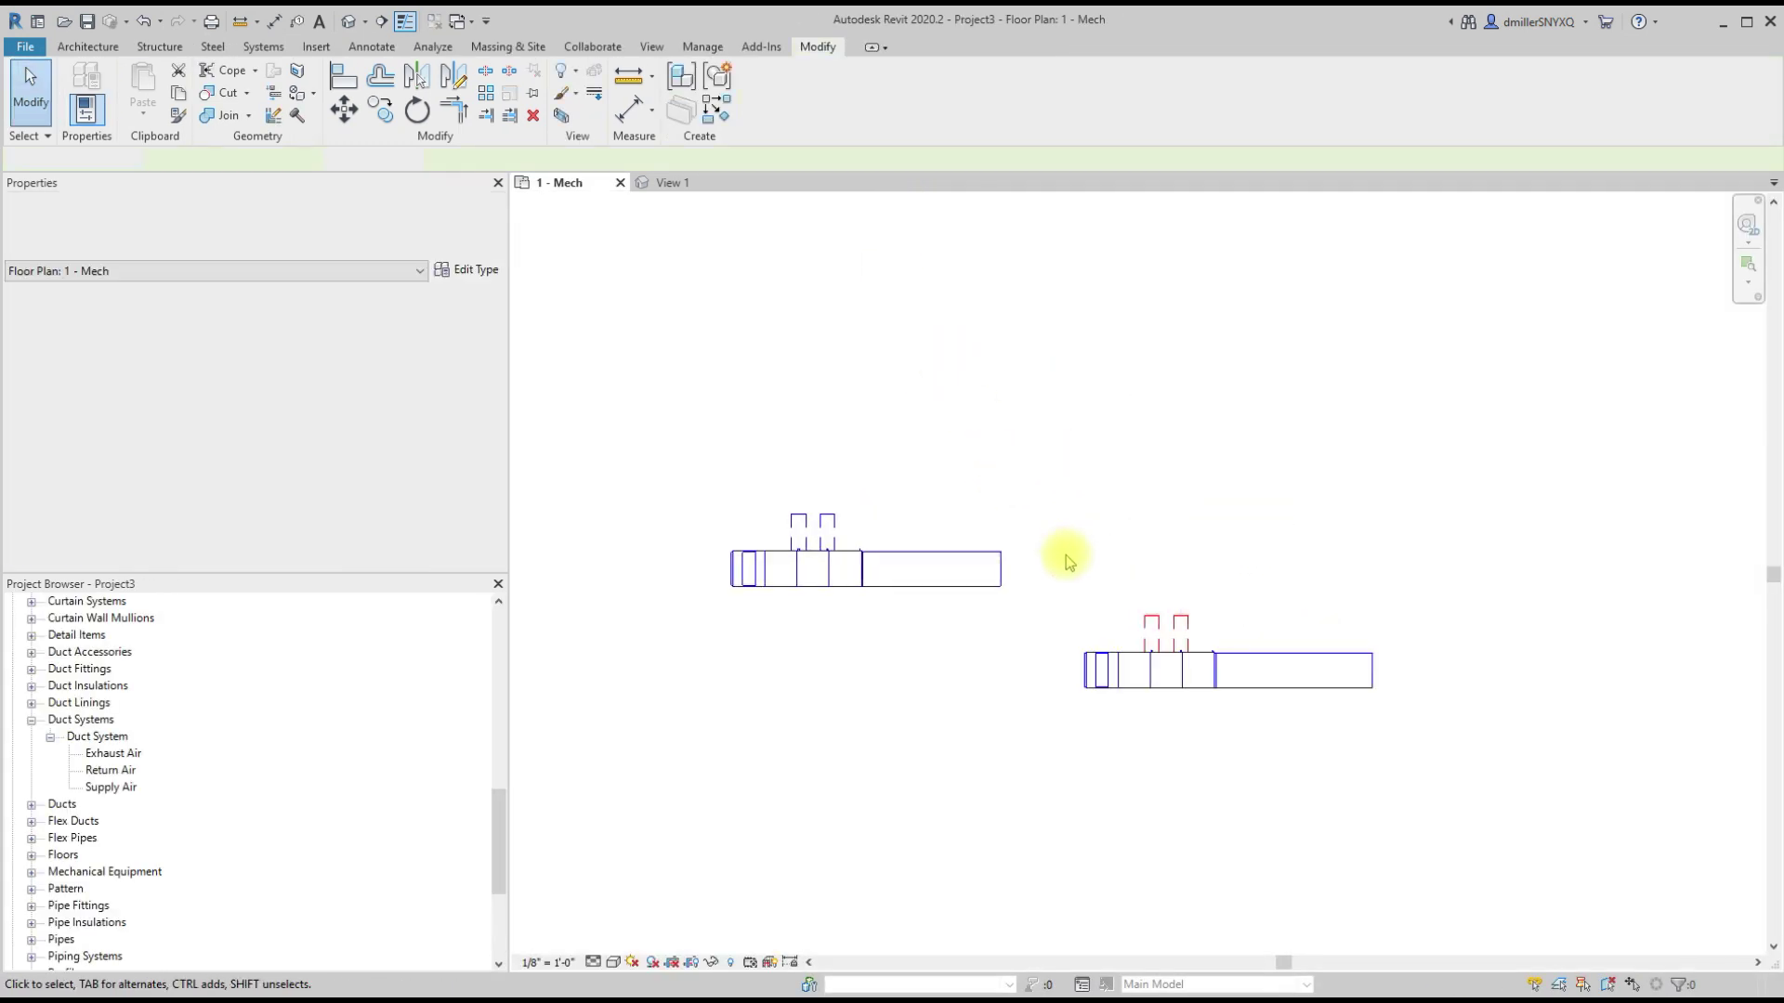
click(1174, 695)
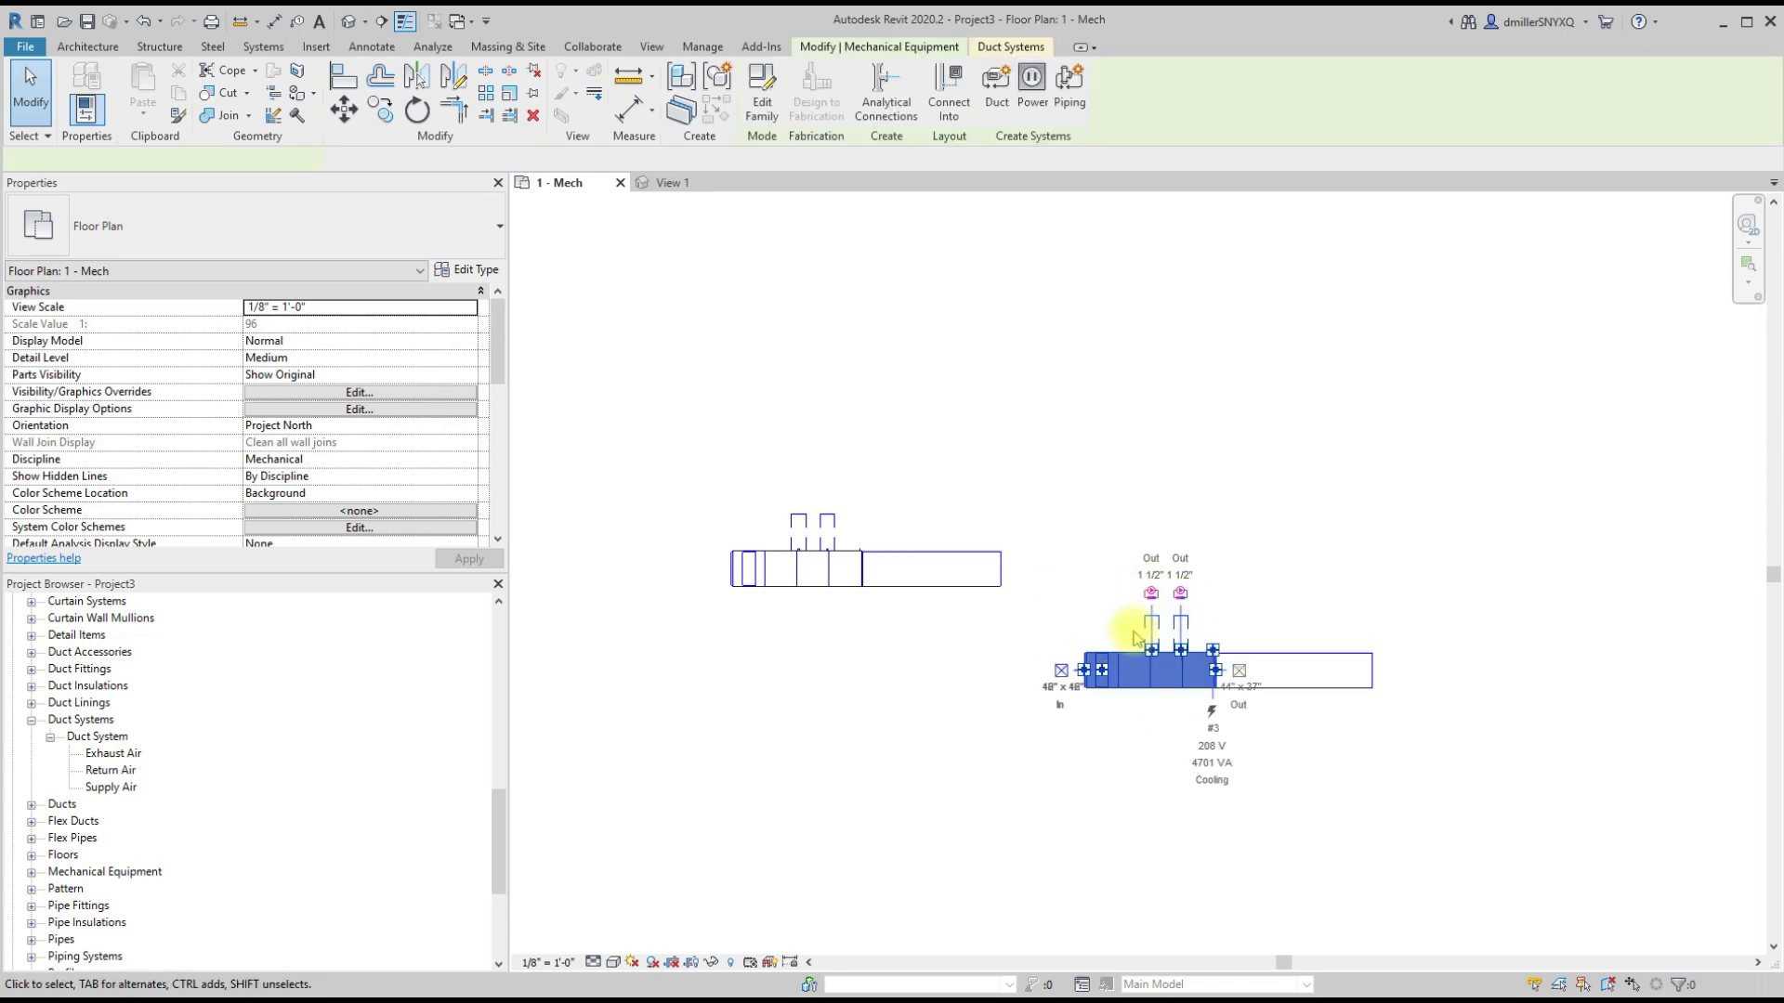
key(Escape)
click(1178, 662)
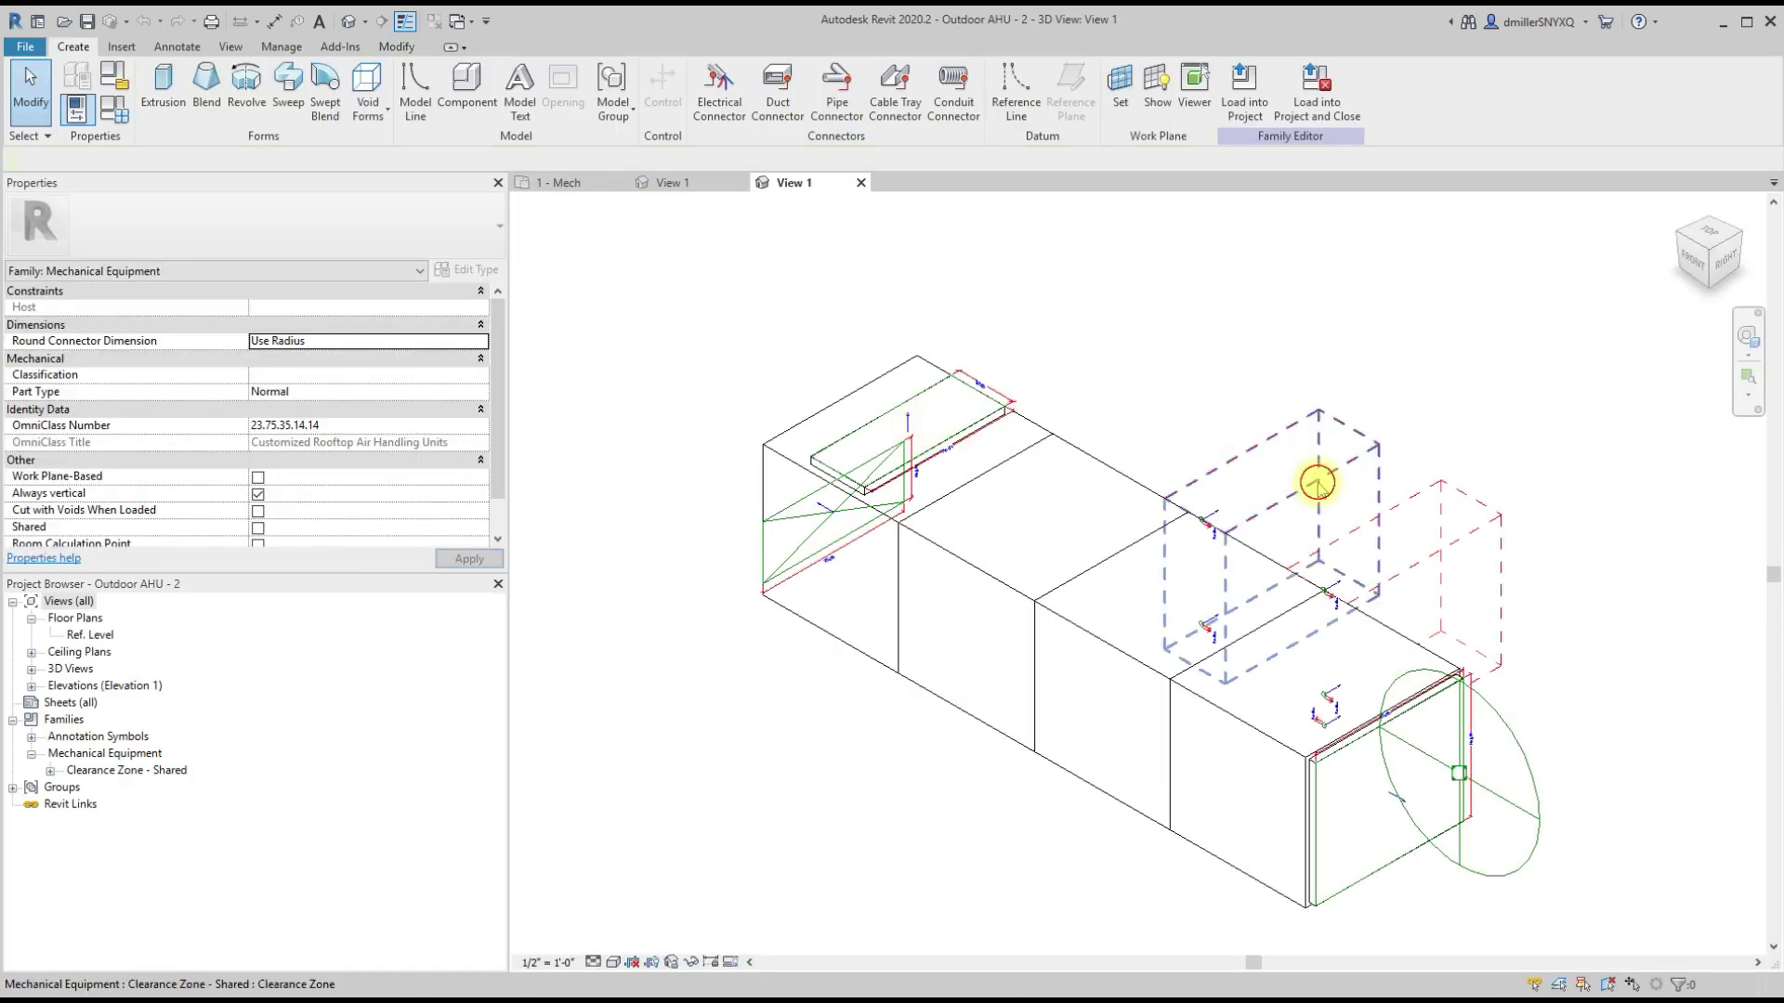
Step: Inspect the nested Clearance Zone - Shared box, then close the Outdoor AHU - 2 family view
click(1204, 482)
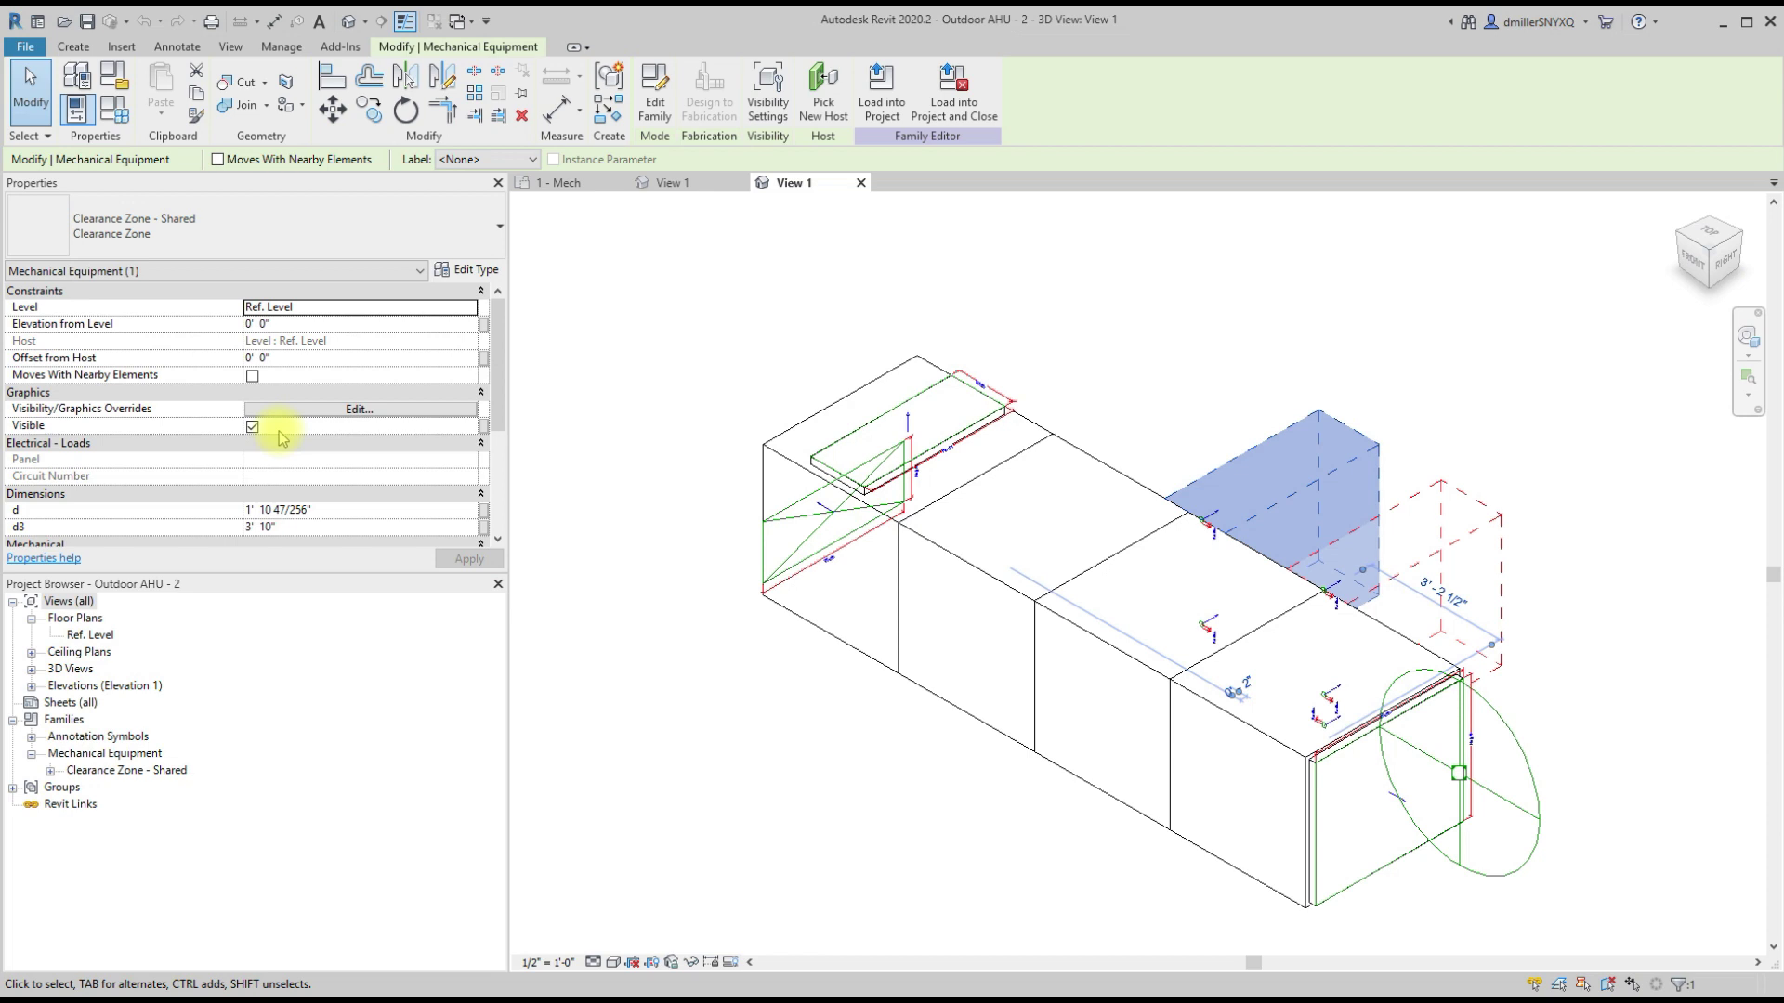
scroll(283, 441, down, 1)
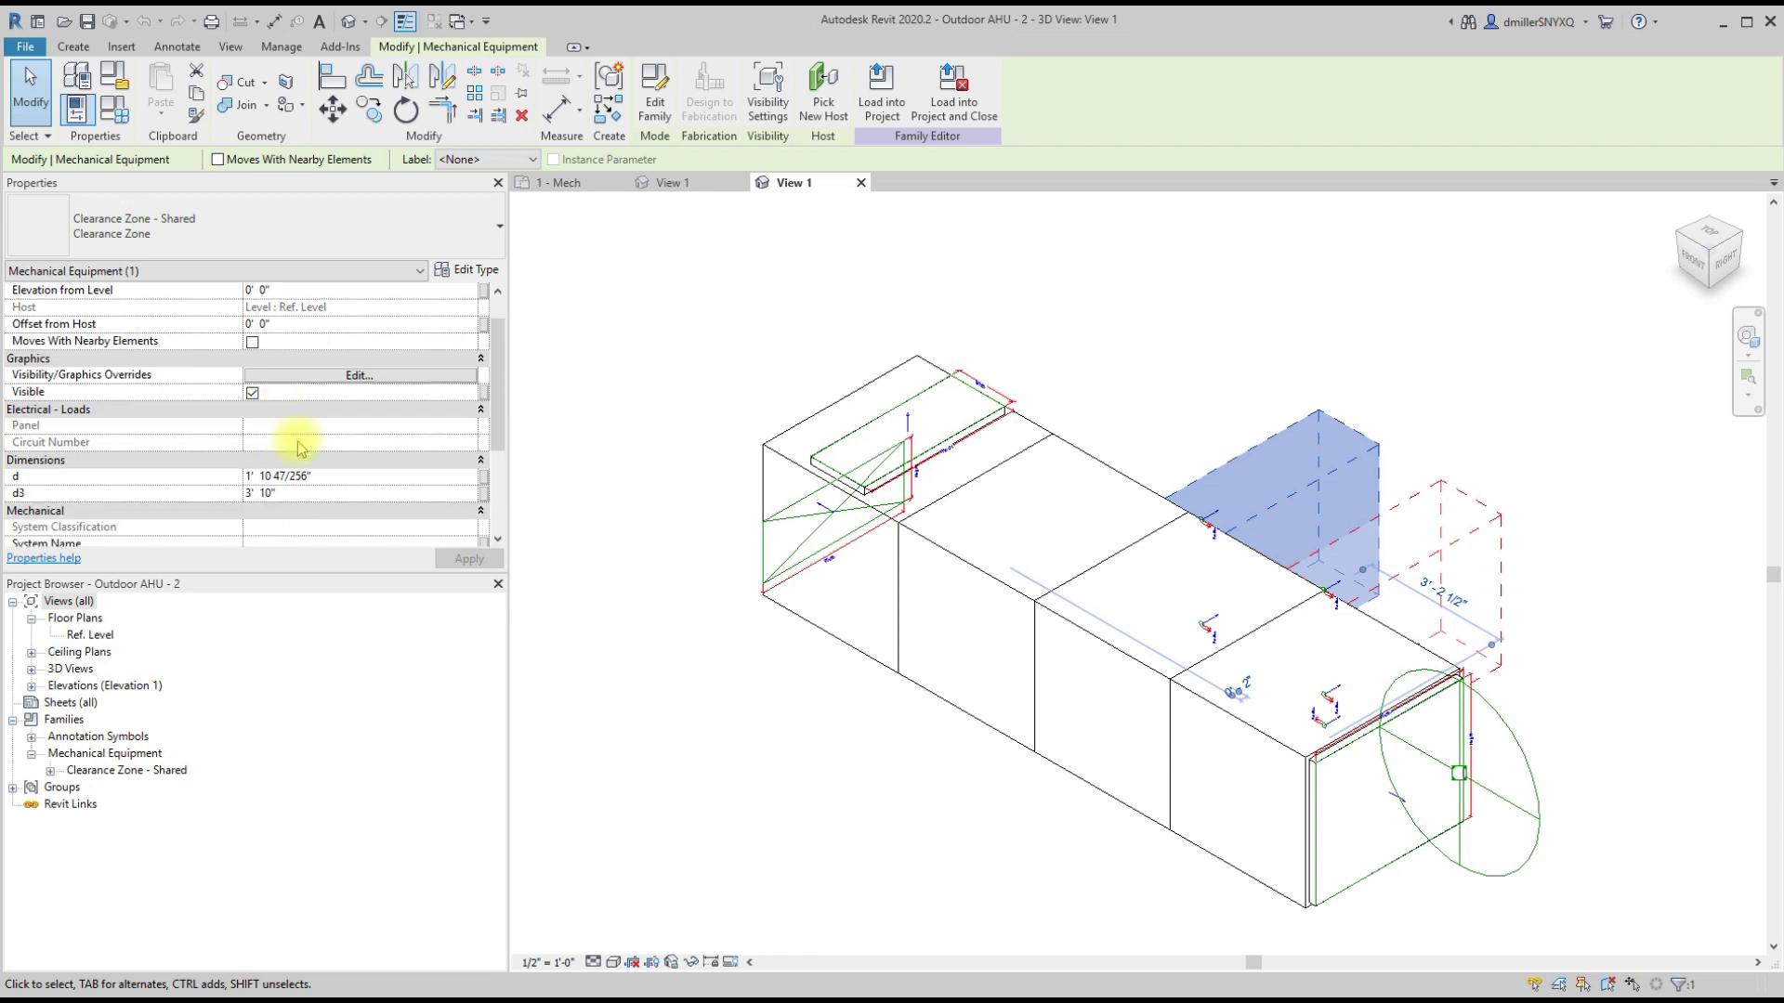
click(669, 691)
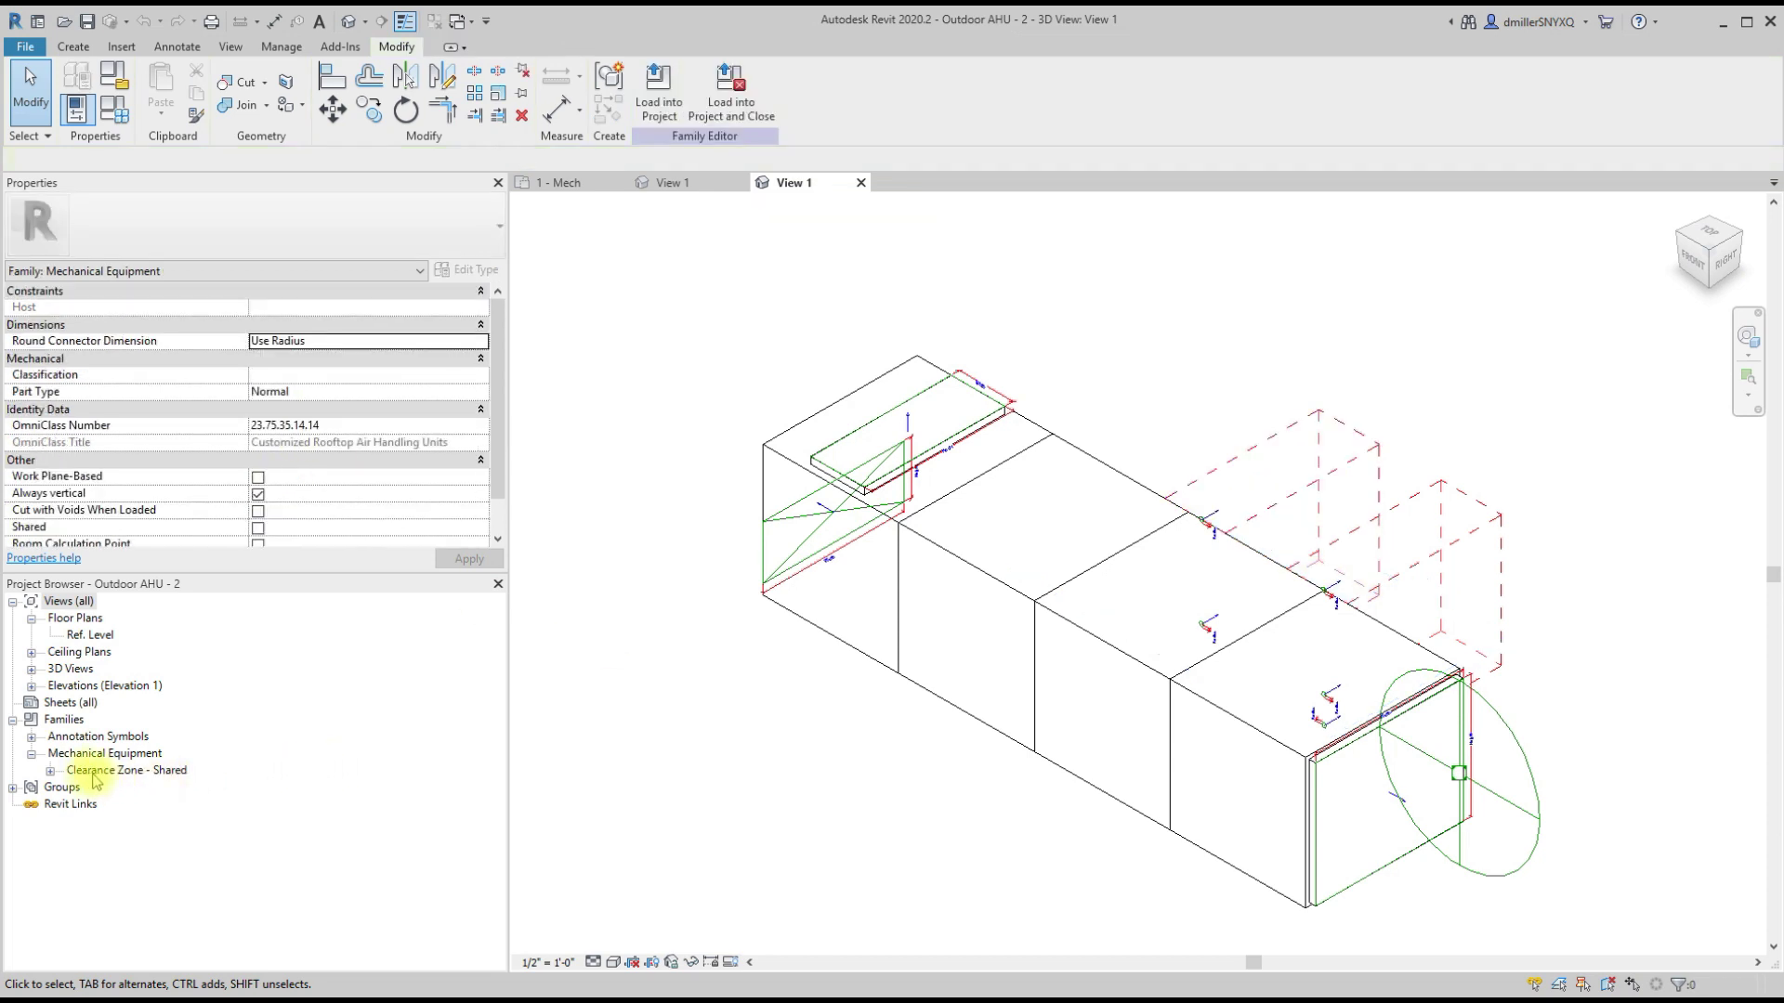
click(1232, 467)
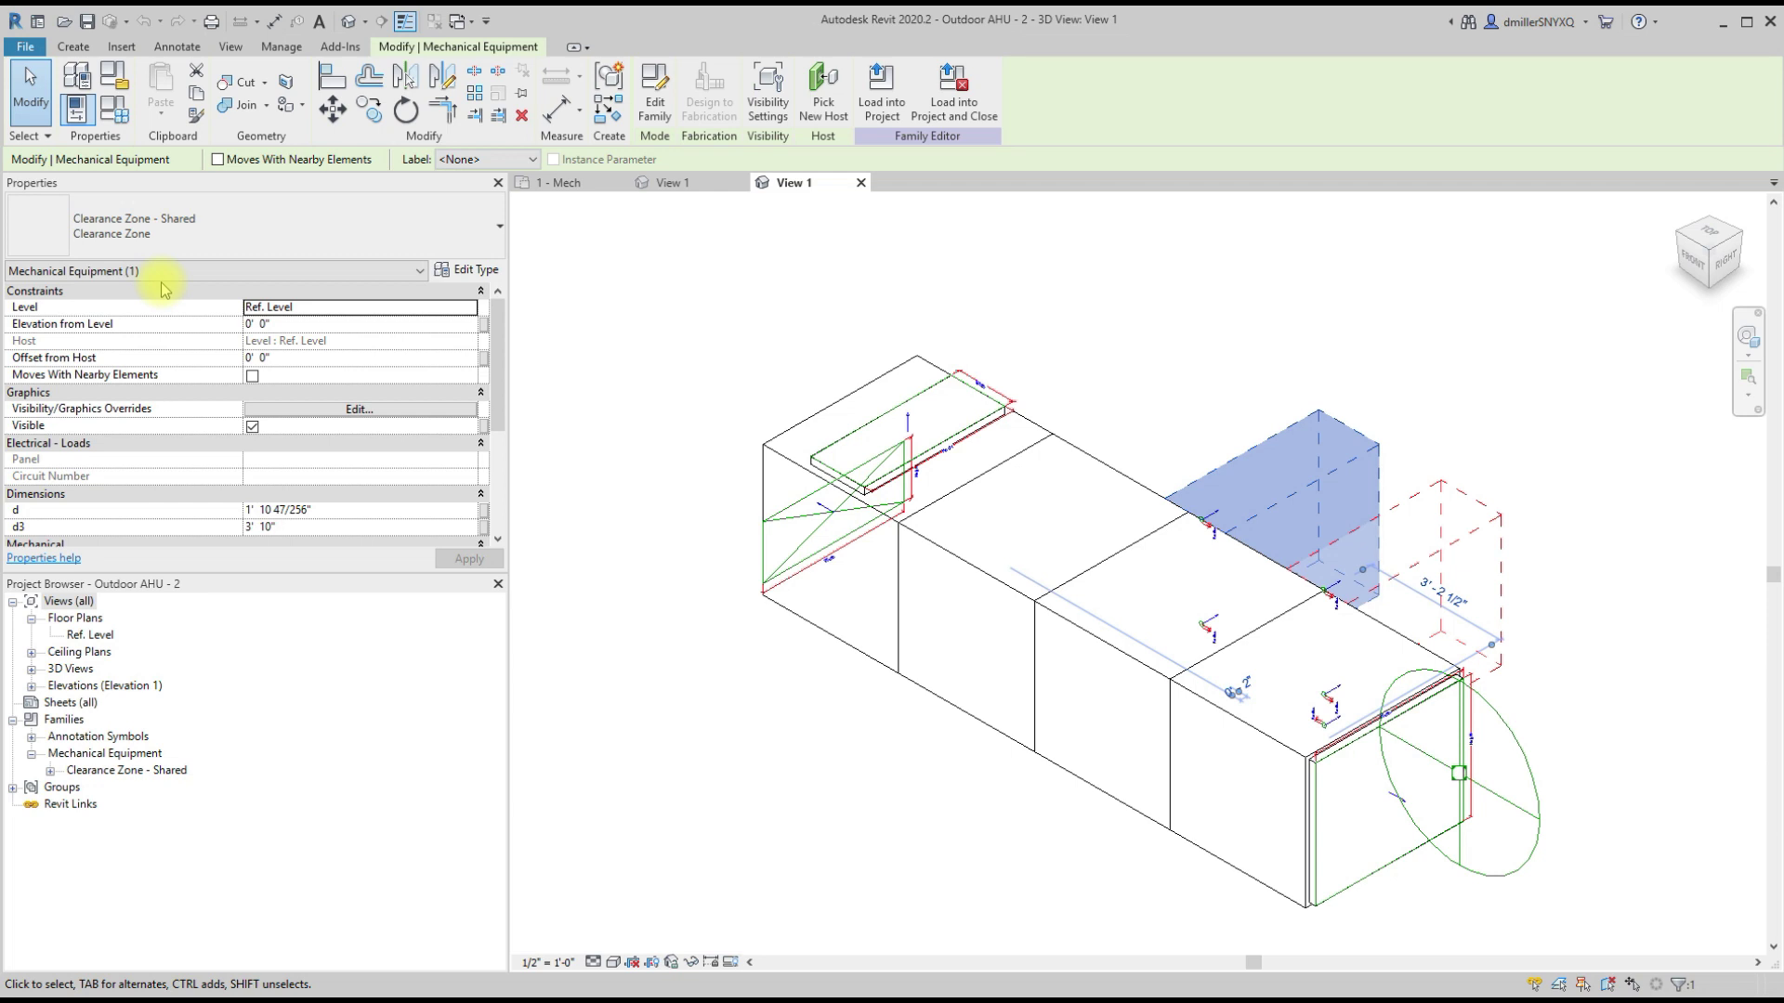
click(863, 183)
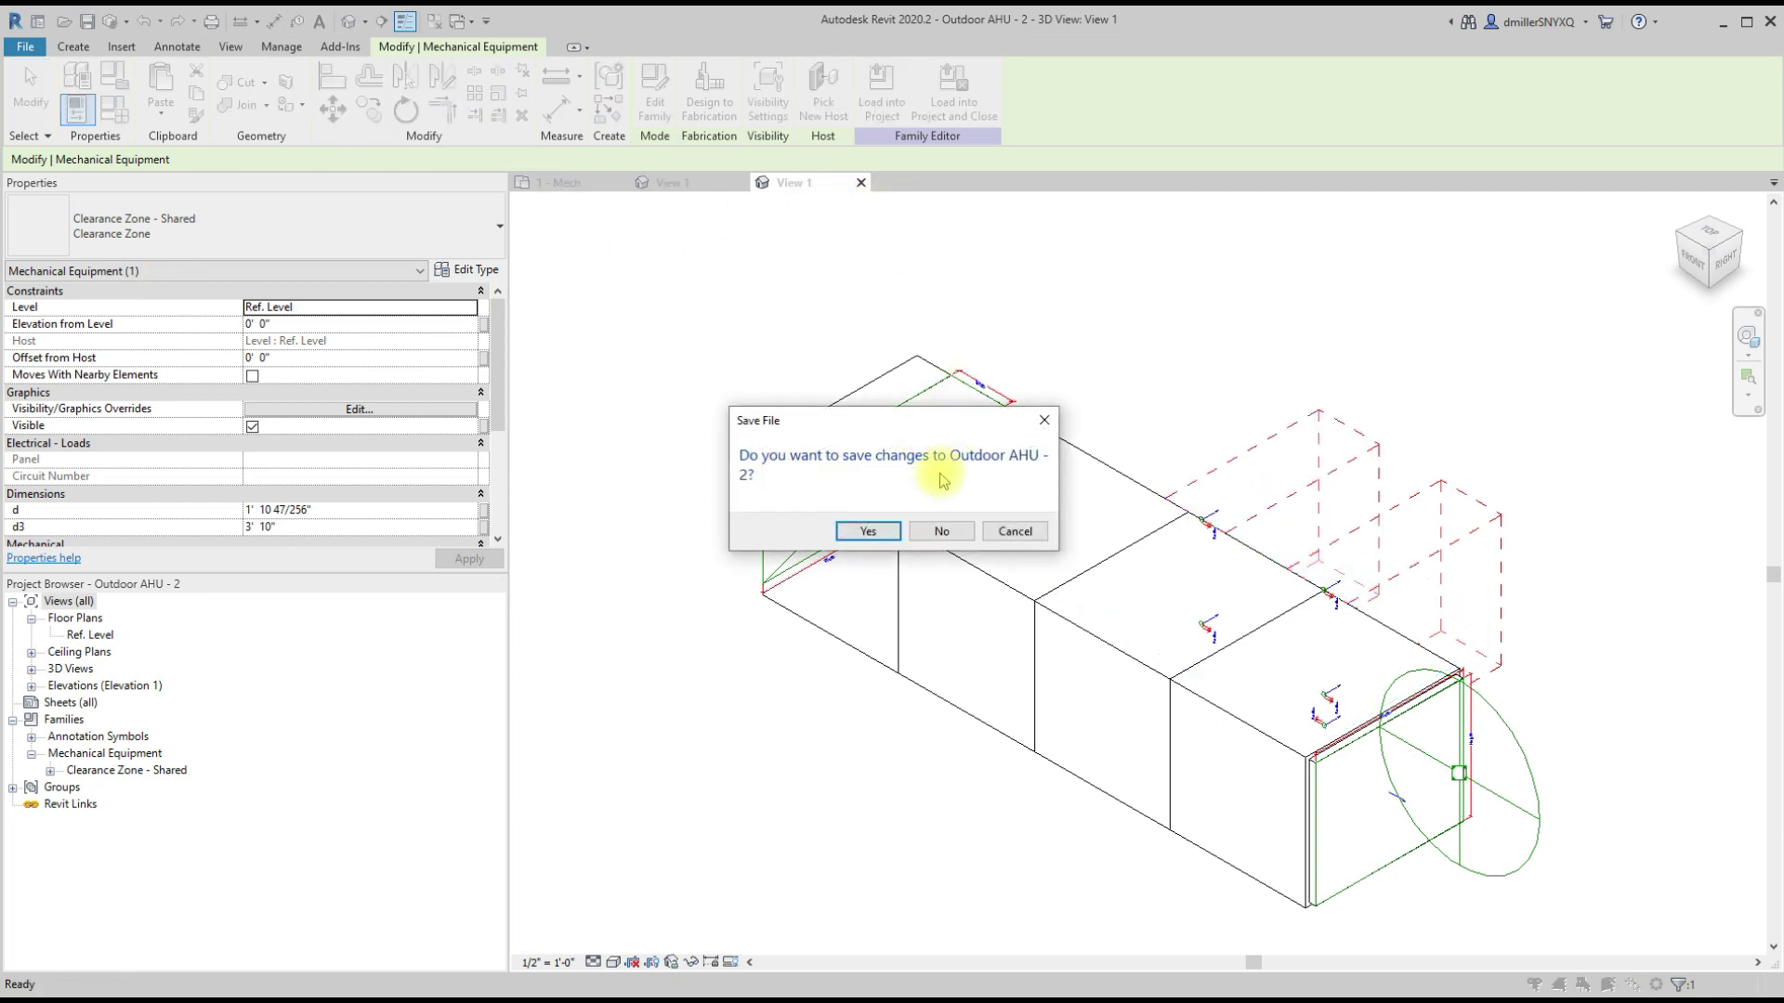
Step: Close the family without saving and inspect the lower Outdoor AHU in the plan
click(947, 527)
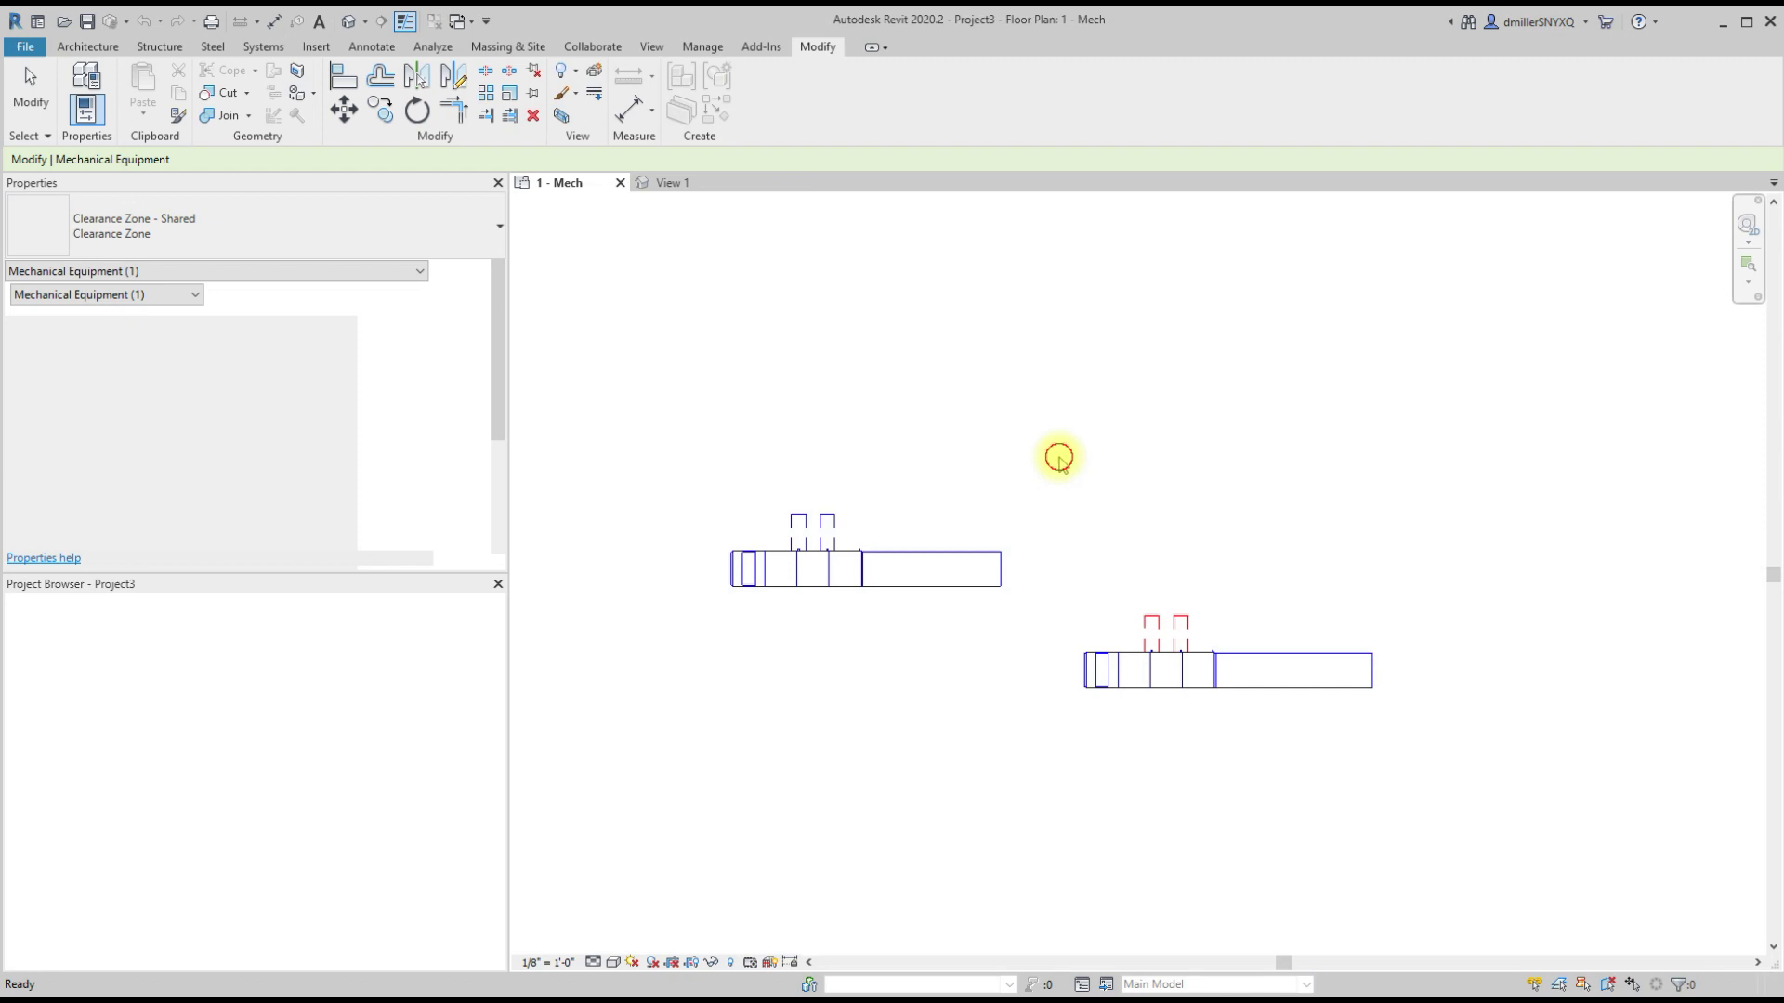
scroll(1159, 753, up, 3)
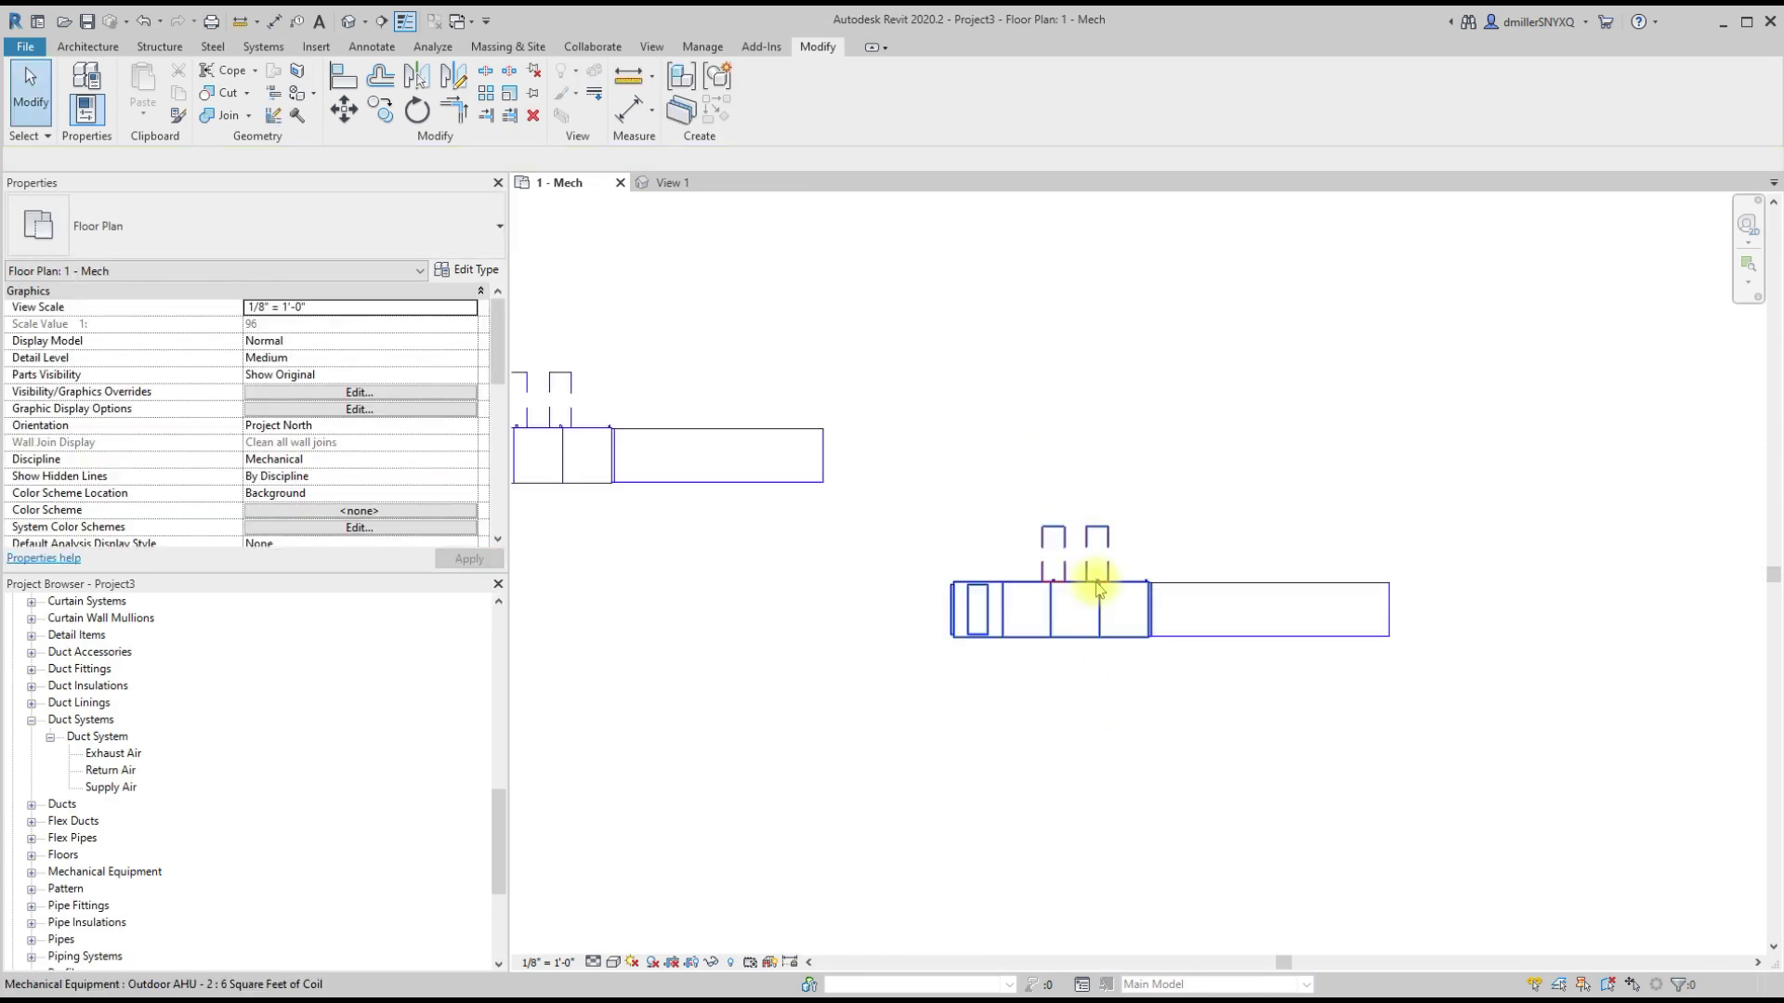
scroll(1111, 535, up, 1)
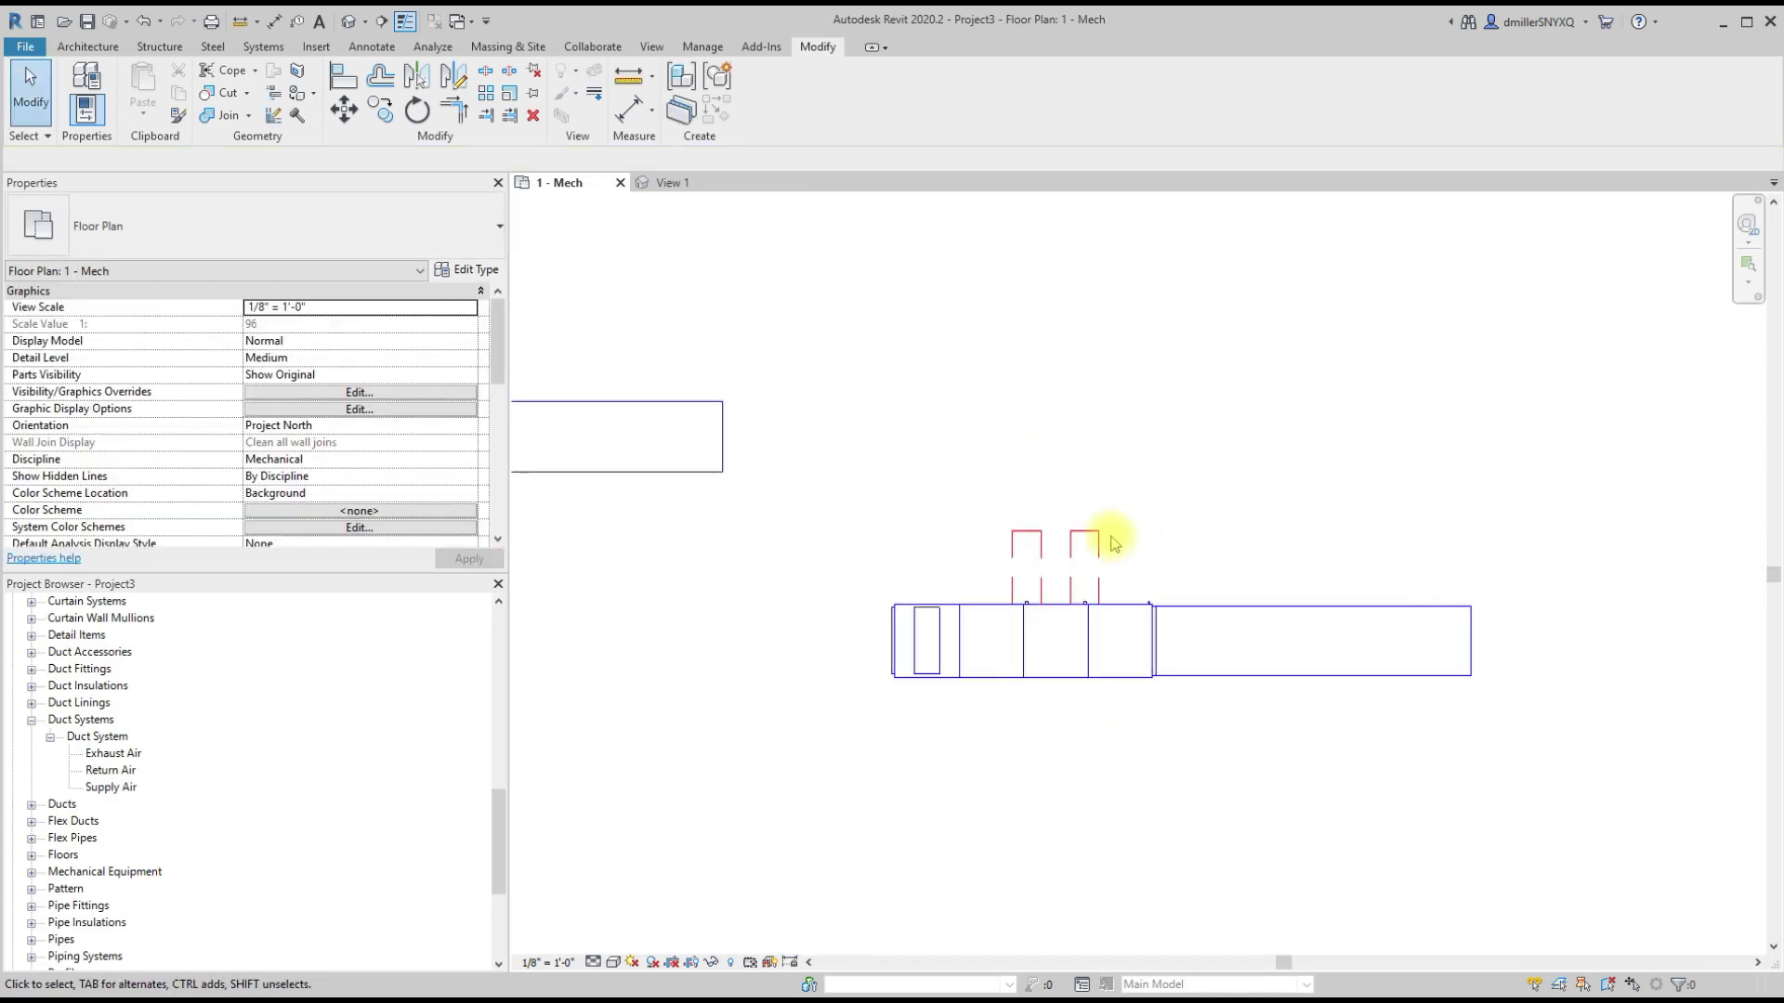
middle_drag(1127, 526, 1043, 558)
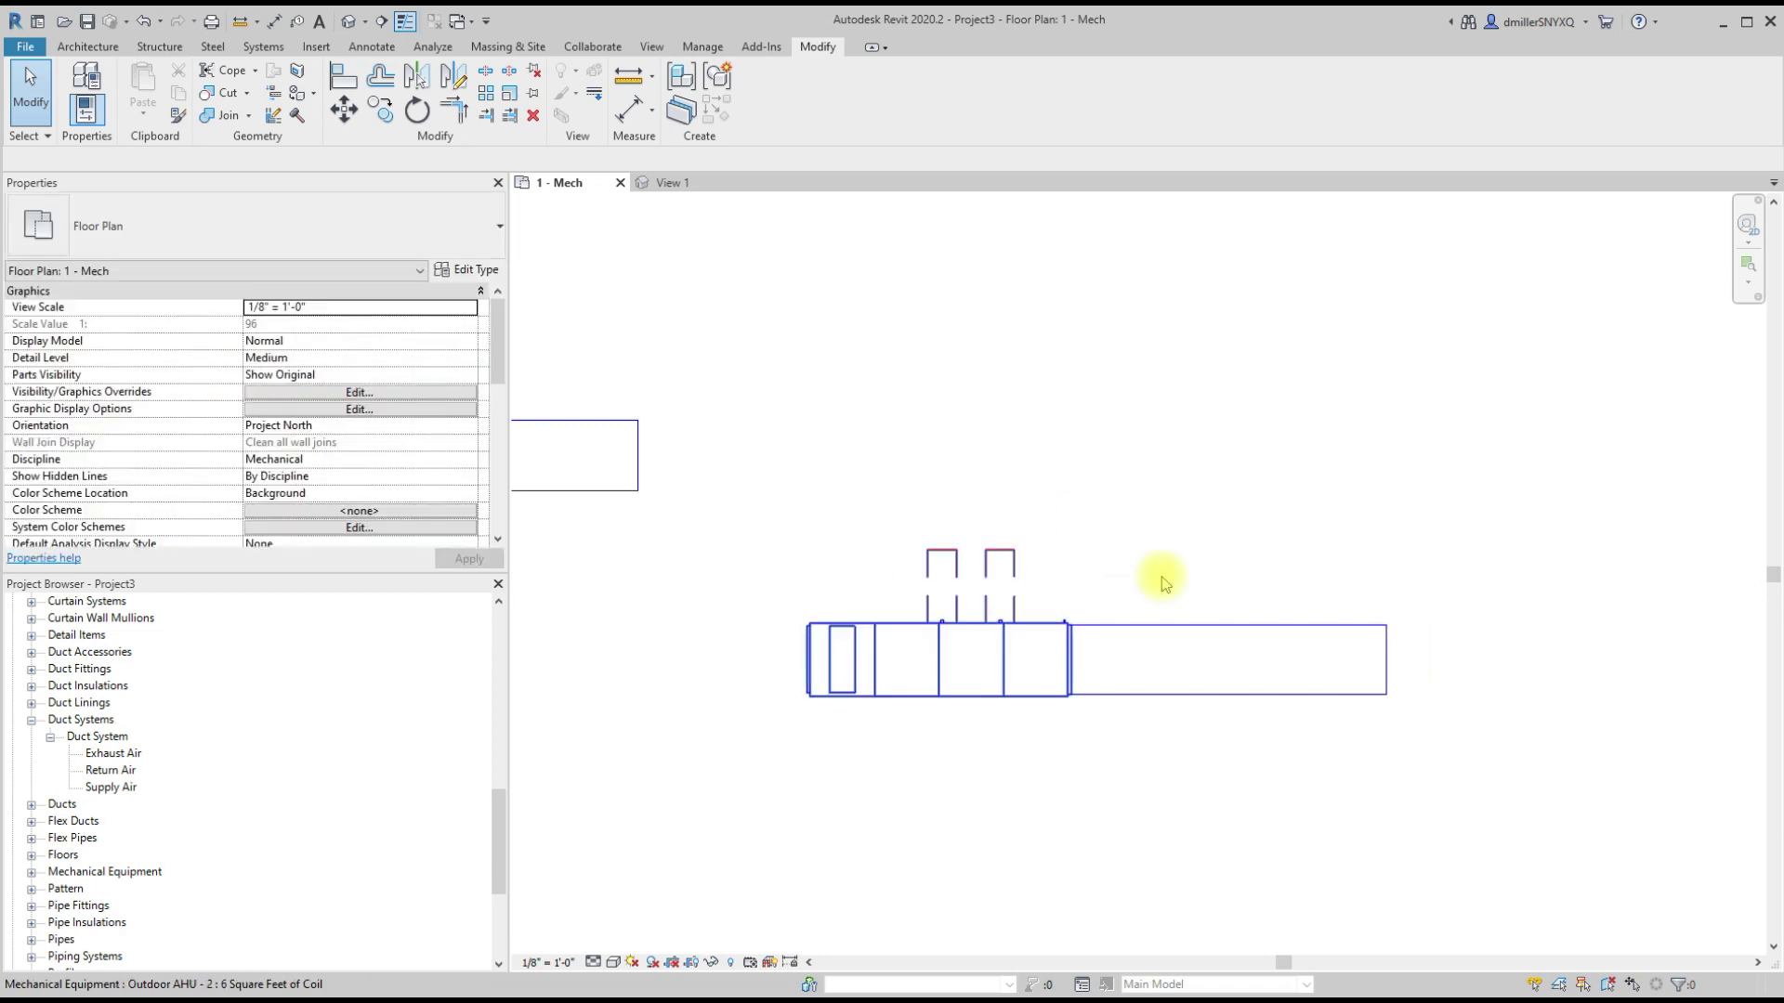
click(1057, 708)
key(Escape)
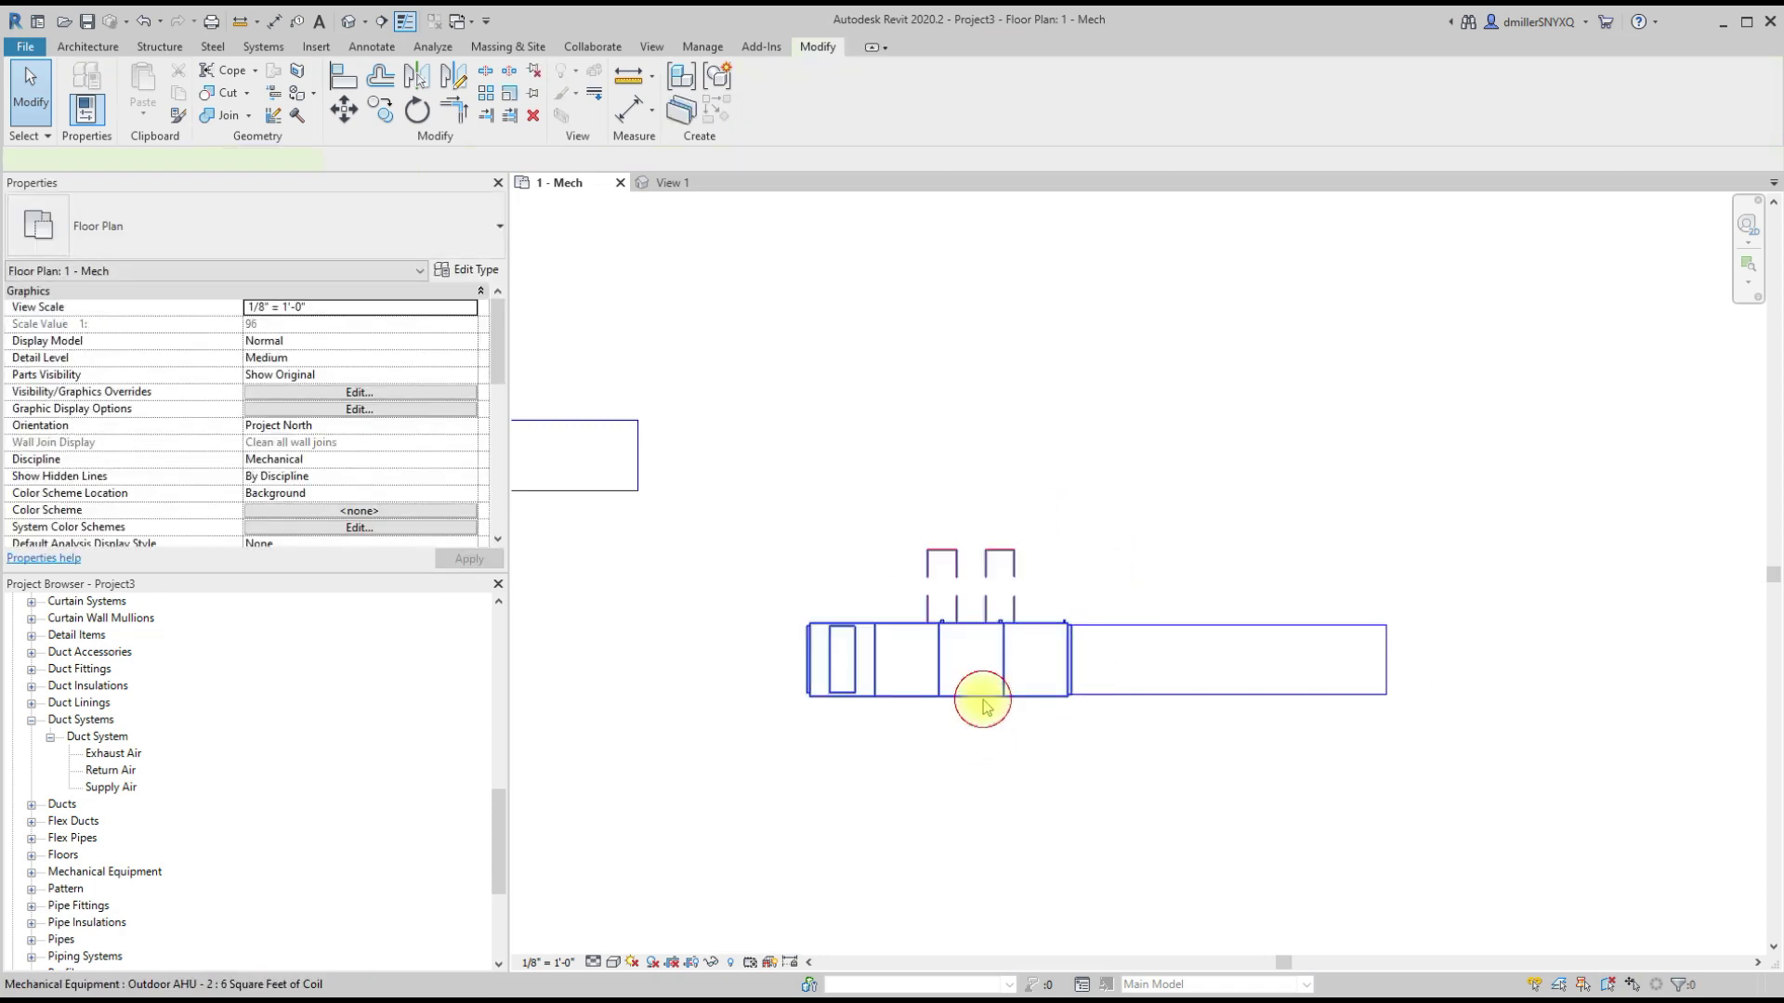
click(984, 706)
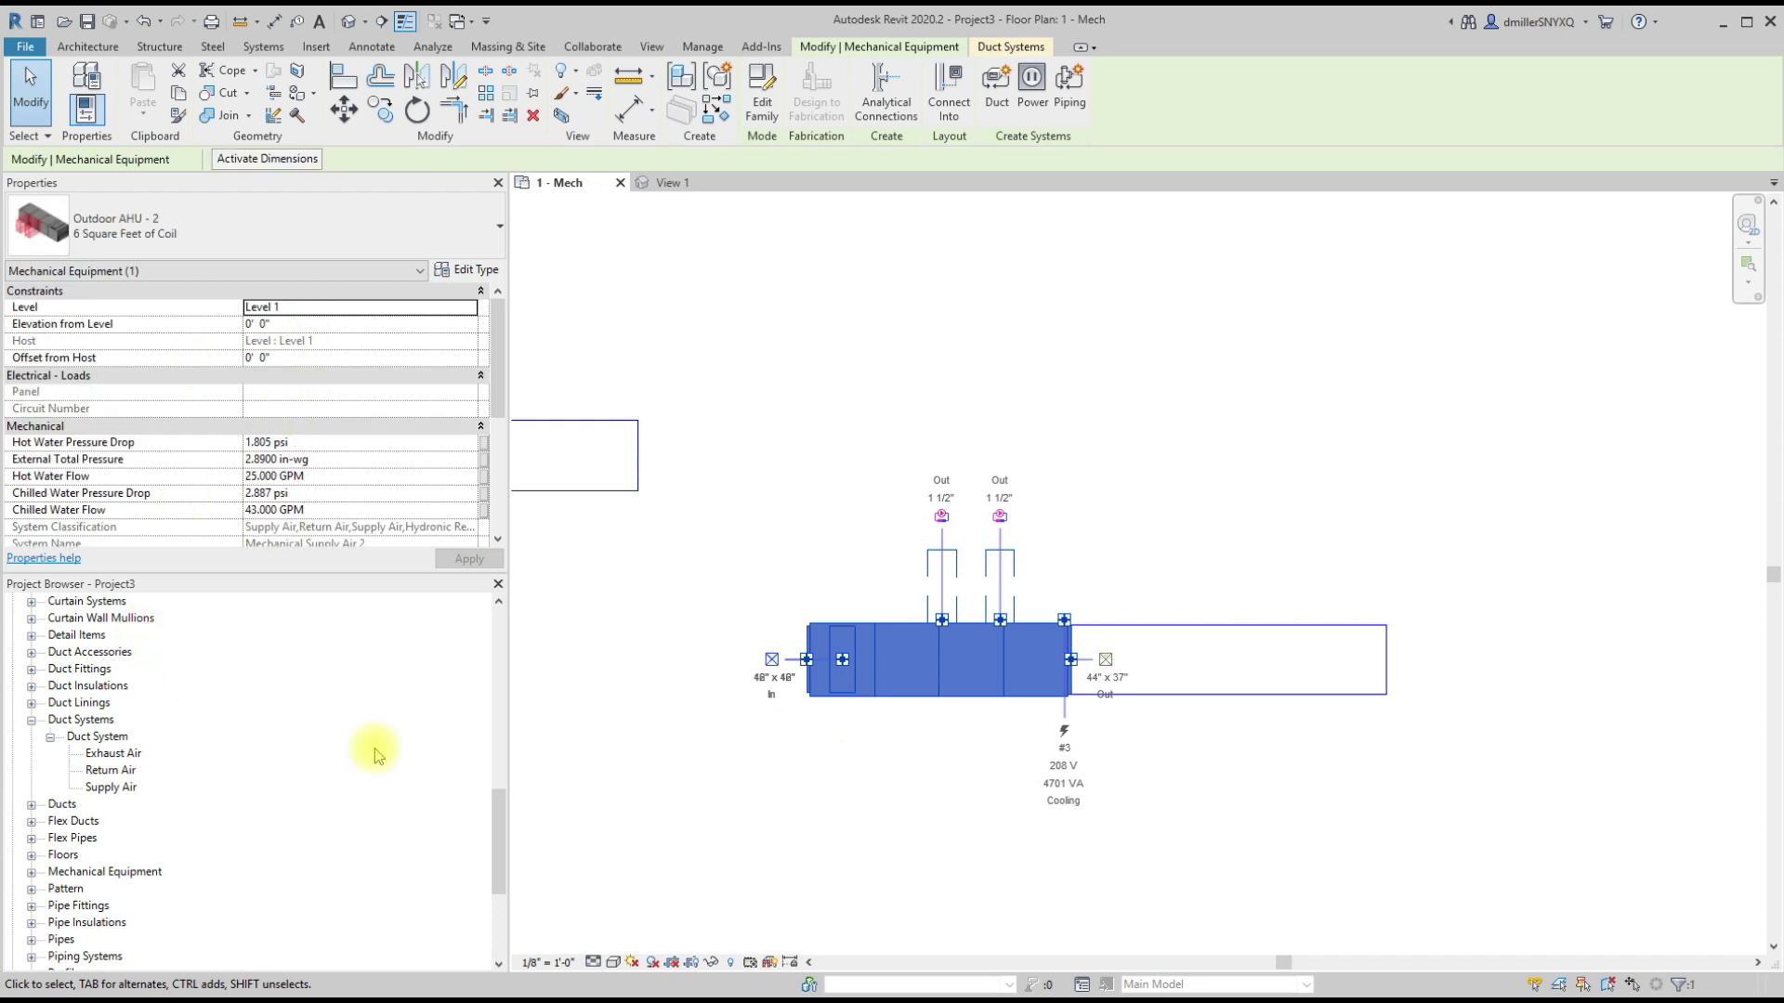
click(749, 768)
Step: Check the upper air handler, then bring up the Supply Air duct system's context menu
middle_drag(749, 769, 972, 629)
scroll(972, 629, down, 1)
scroll(806, 591, down, 1)
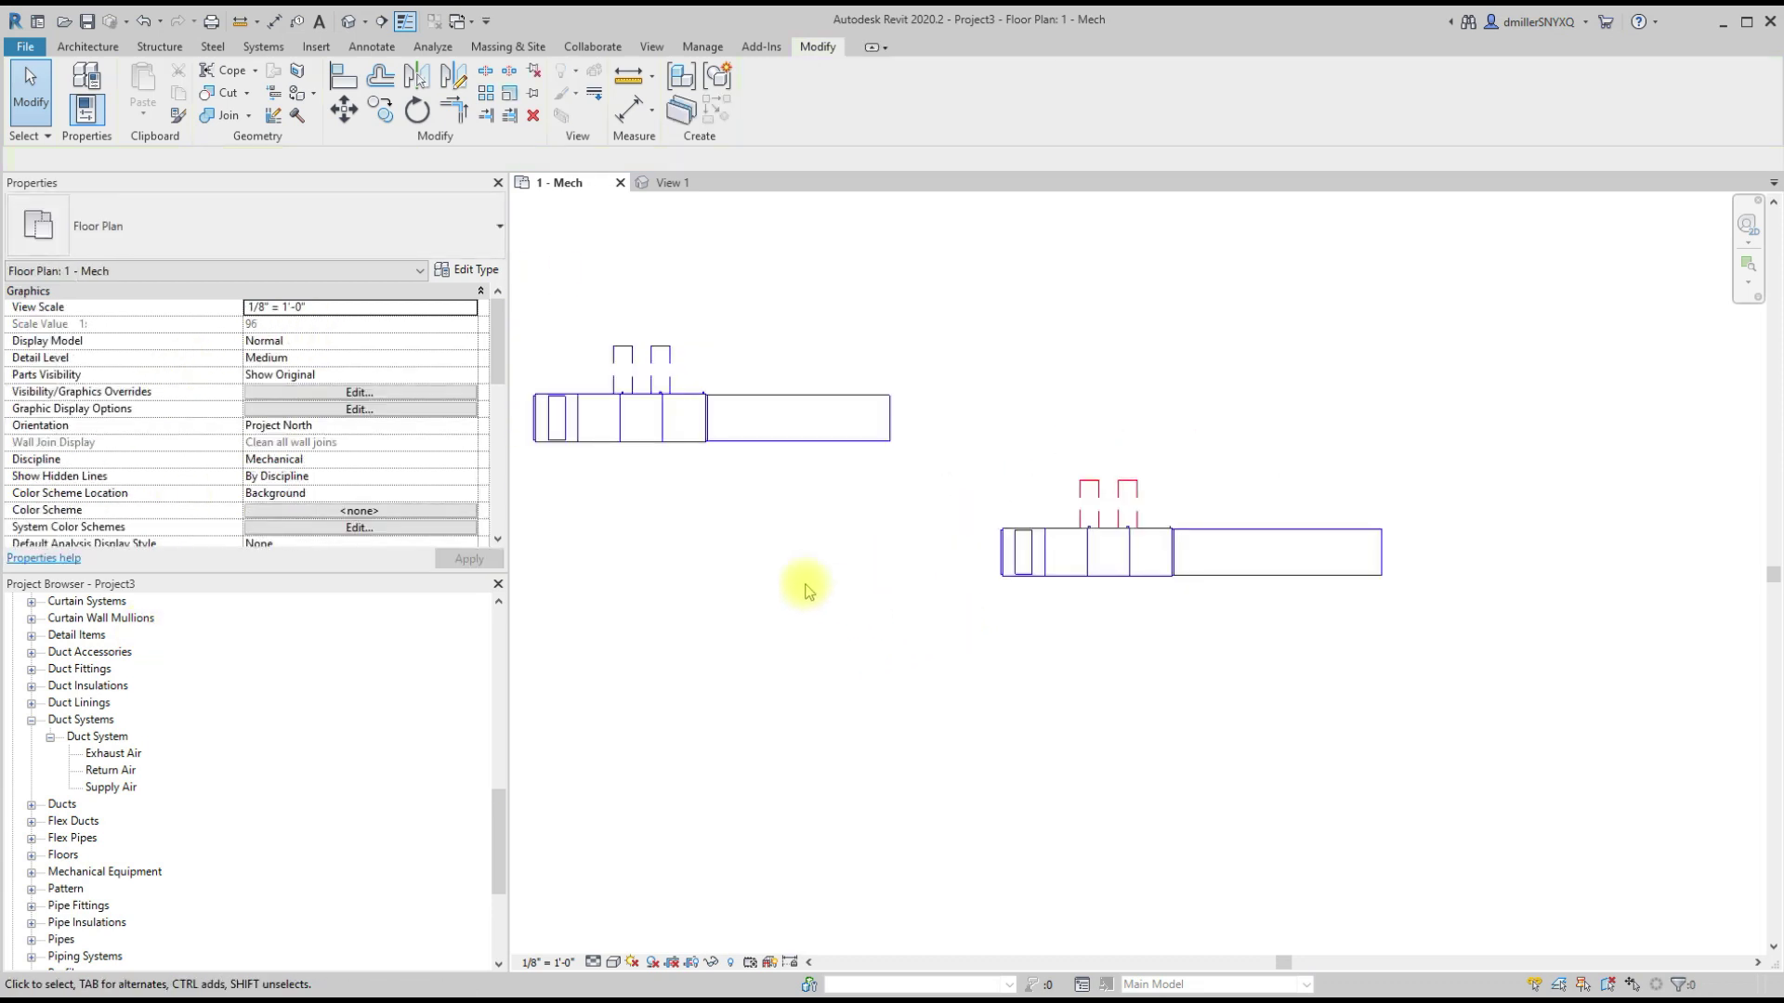
middle_drag(806, 591, 848, 637)
click(724, 478)
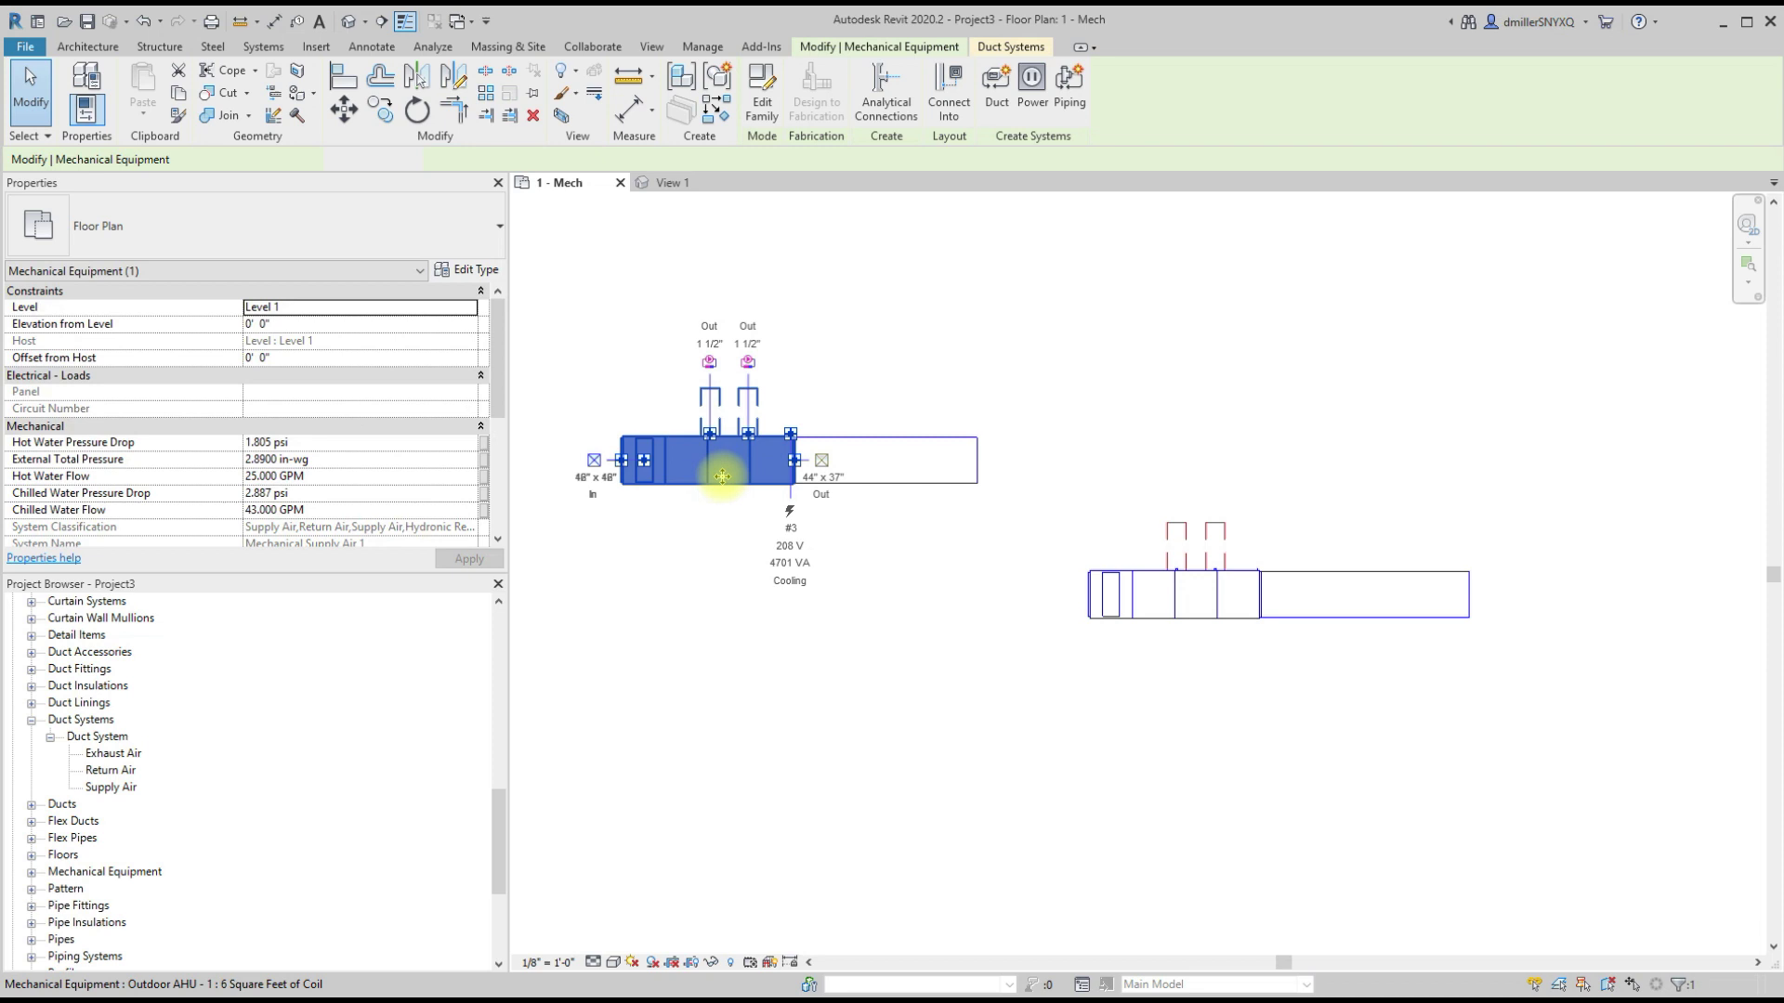
key(Escape)
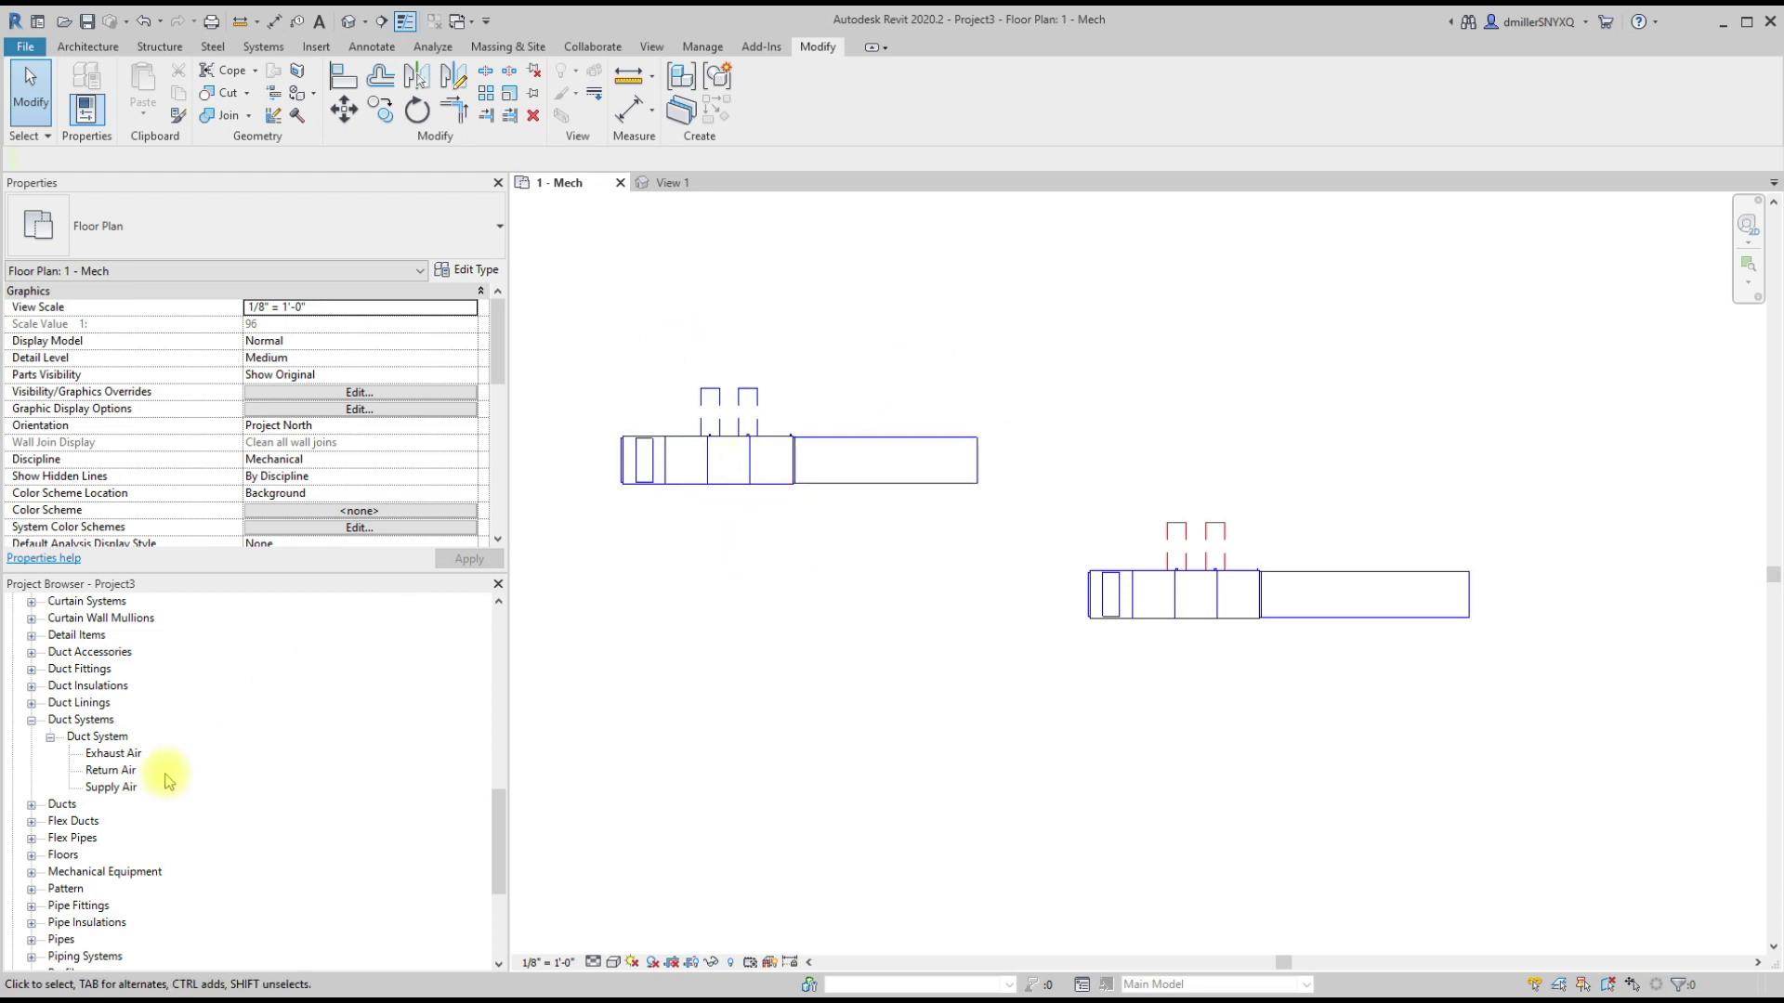
right_click(133, 788)
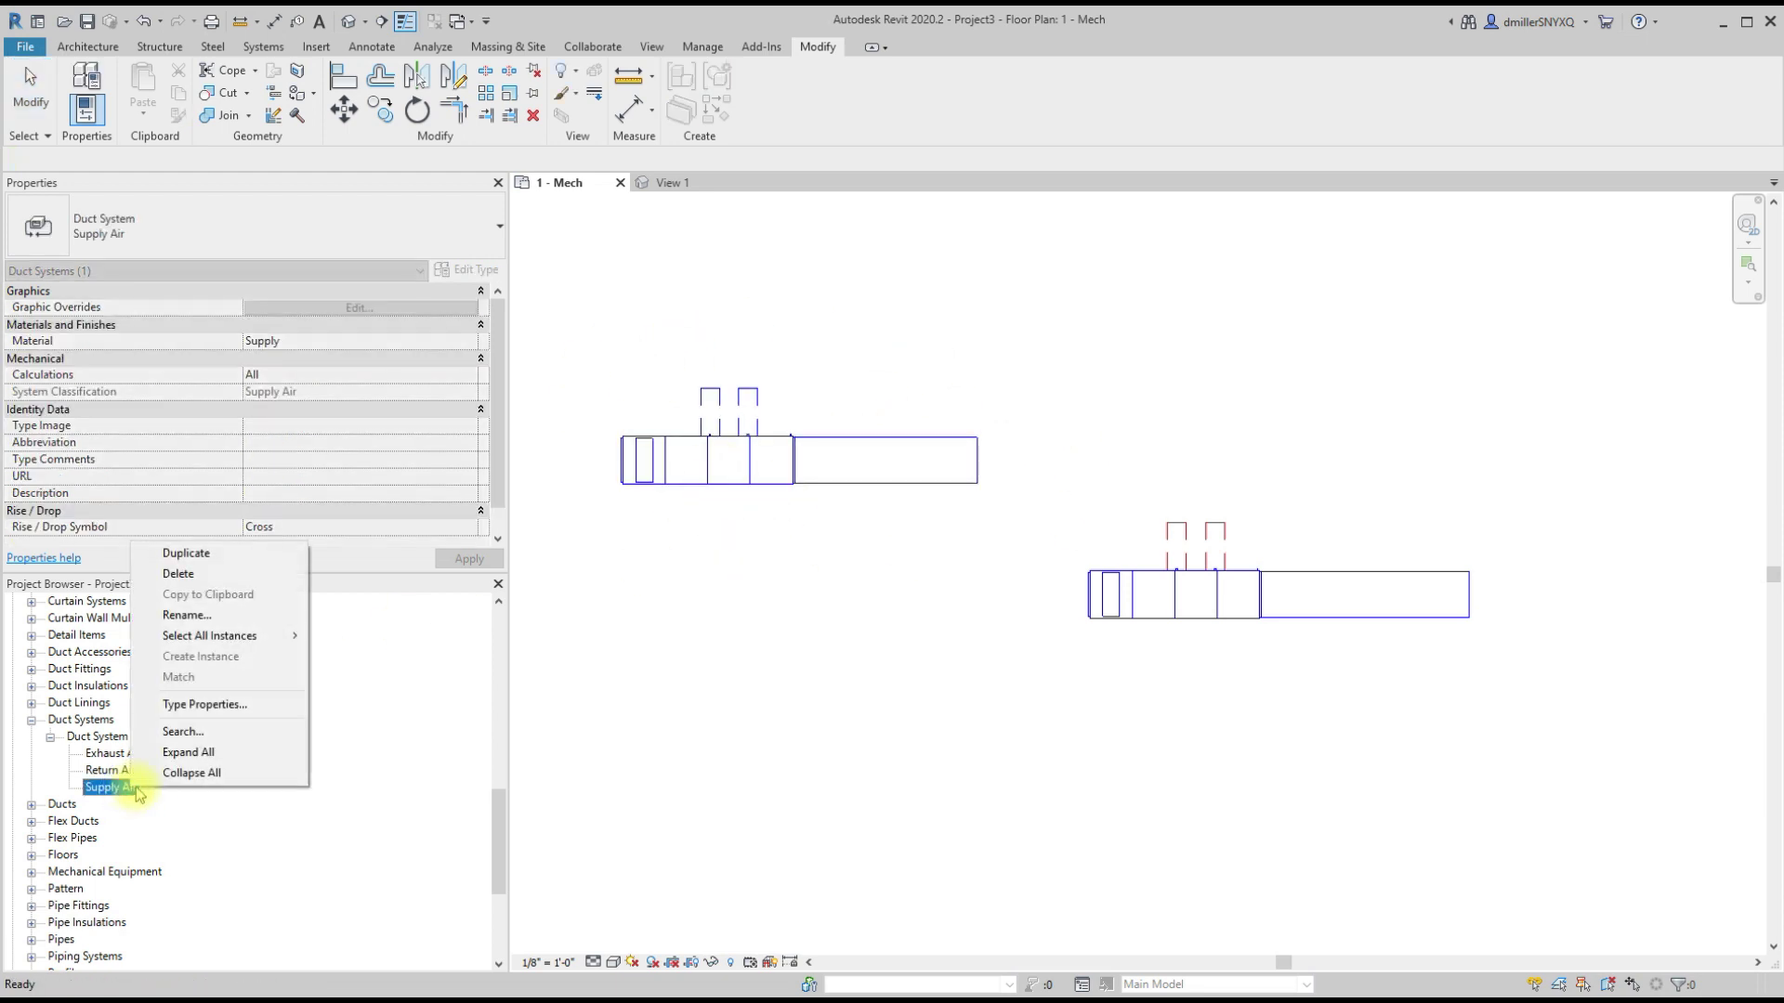
Step: In the Supply Air system's type properties, change Material from Supply to <By Category>
click(214, 706)
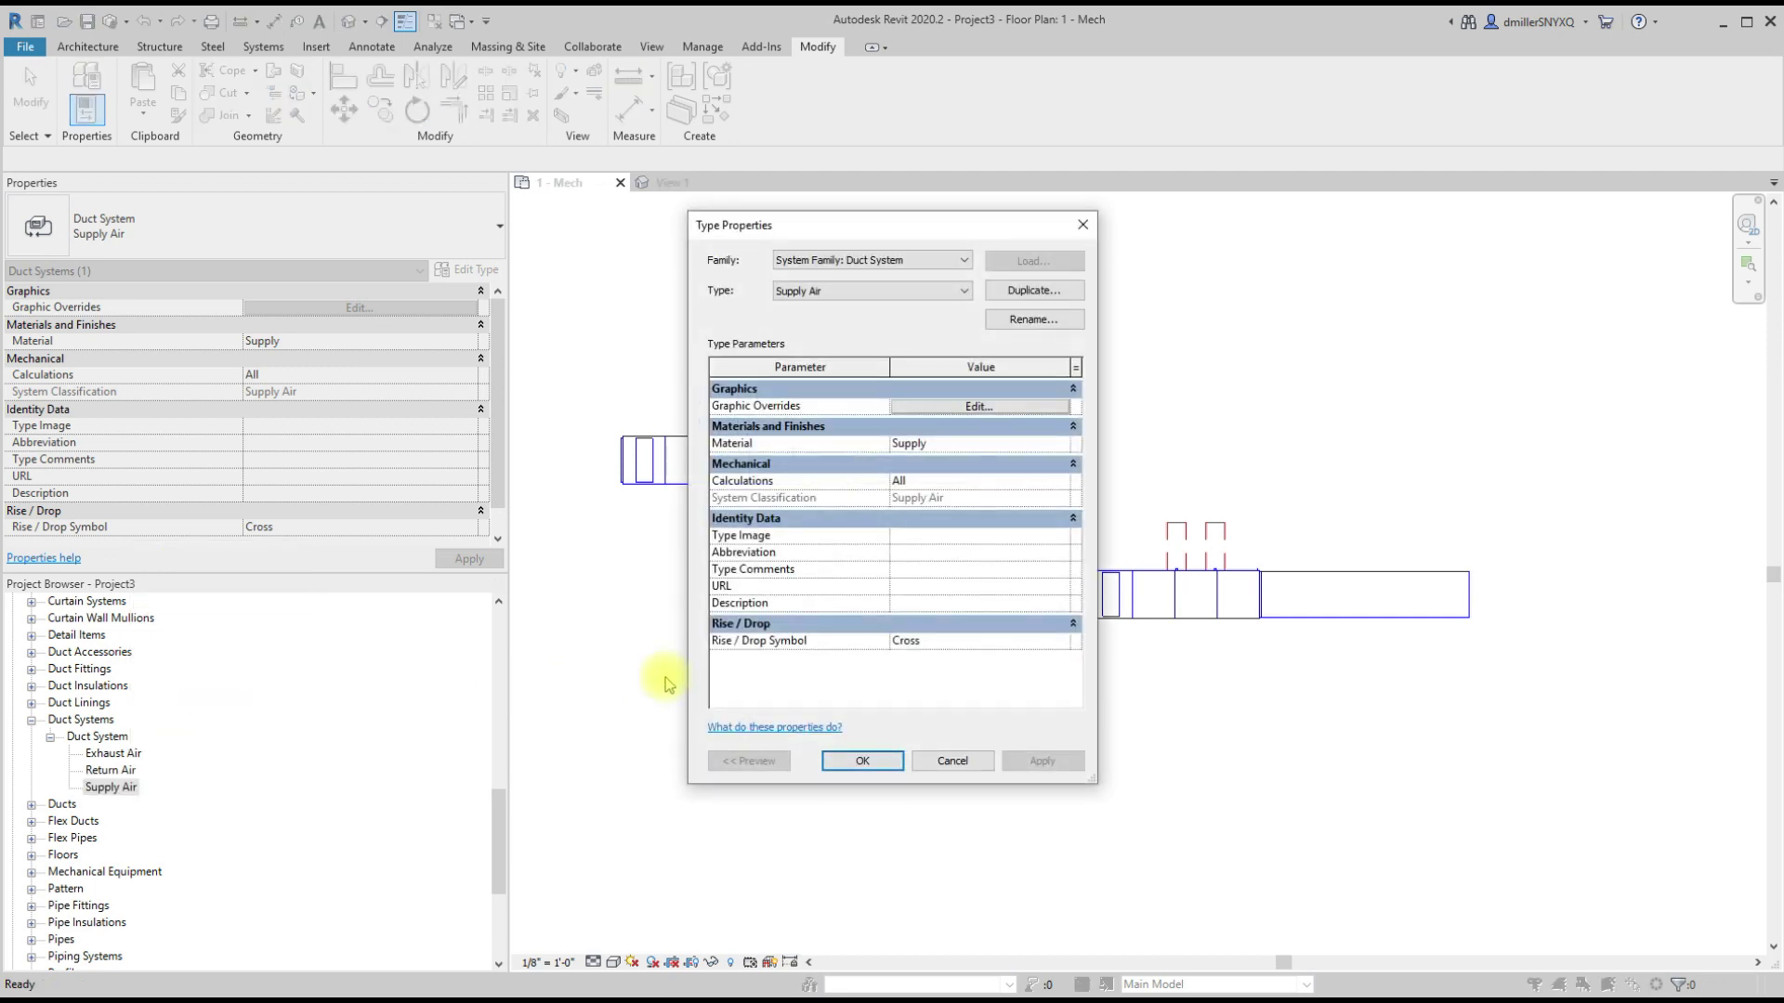
click(1020, 446)
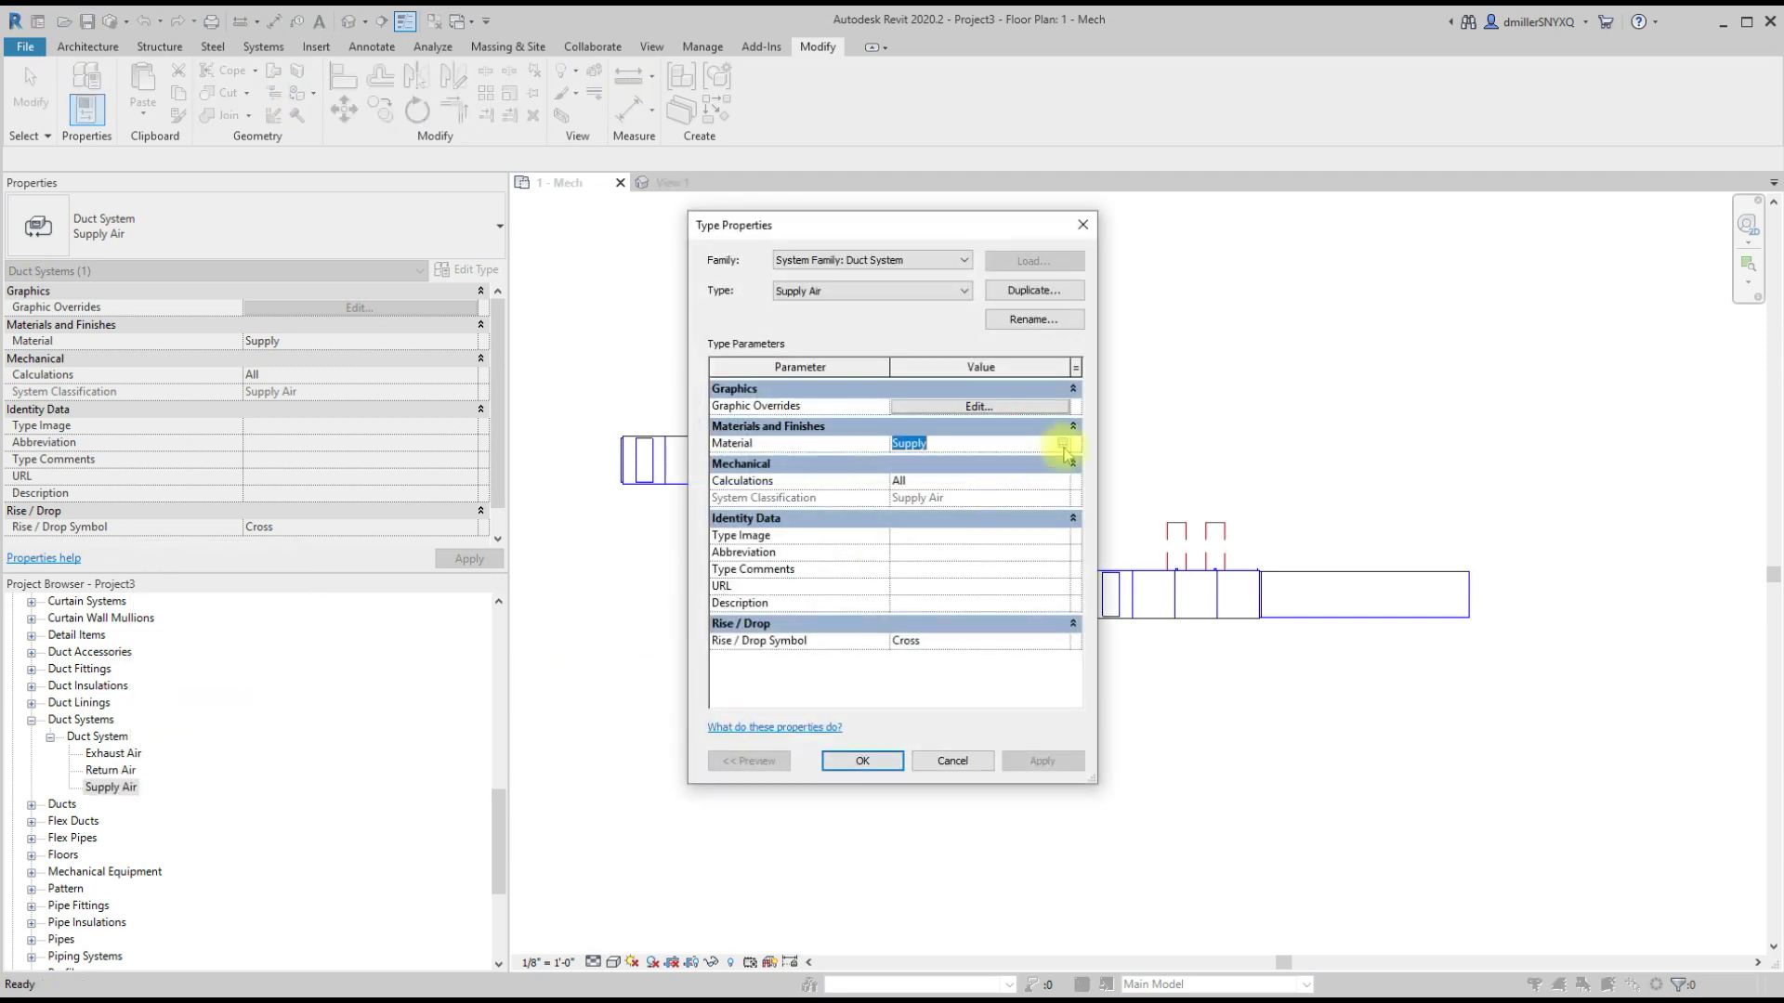
click(1061, 445)
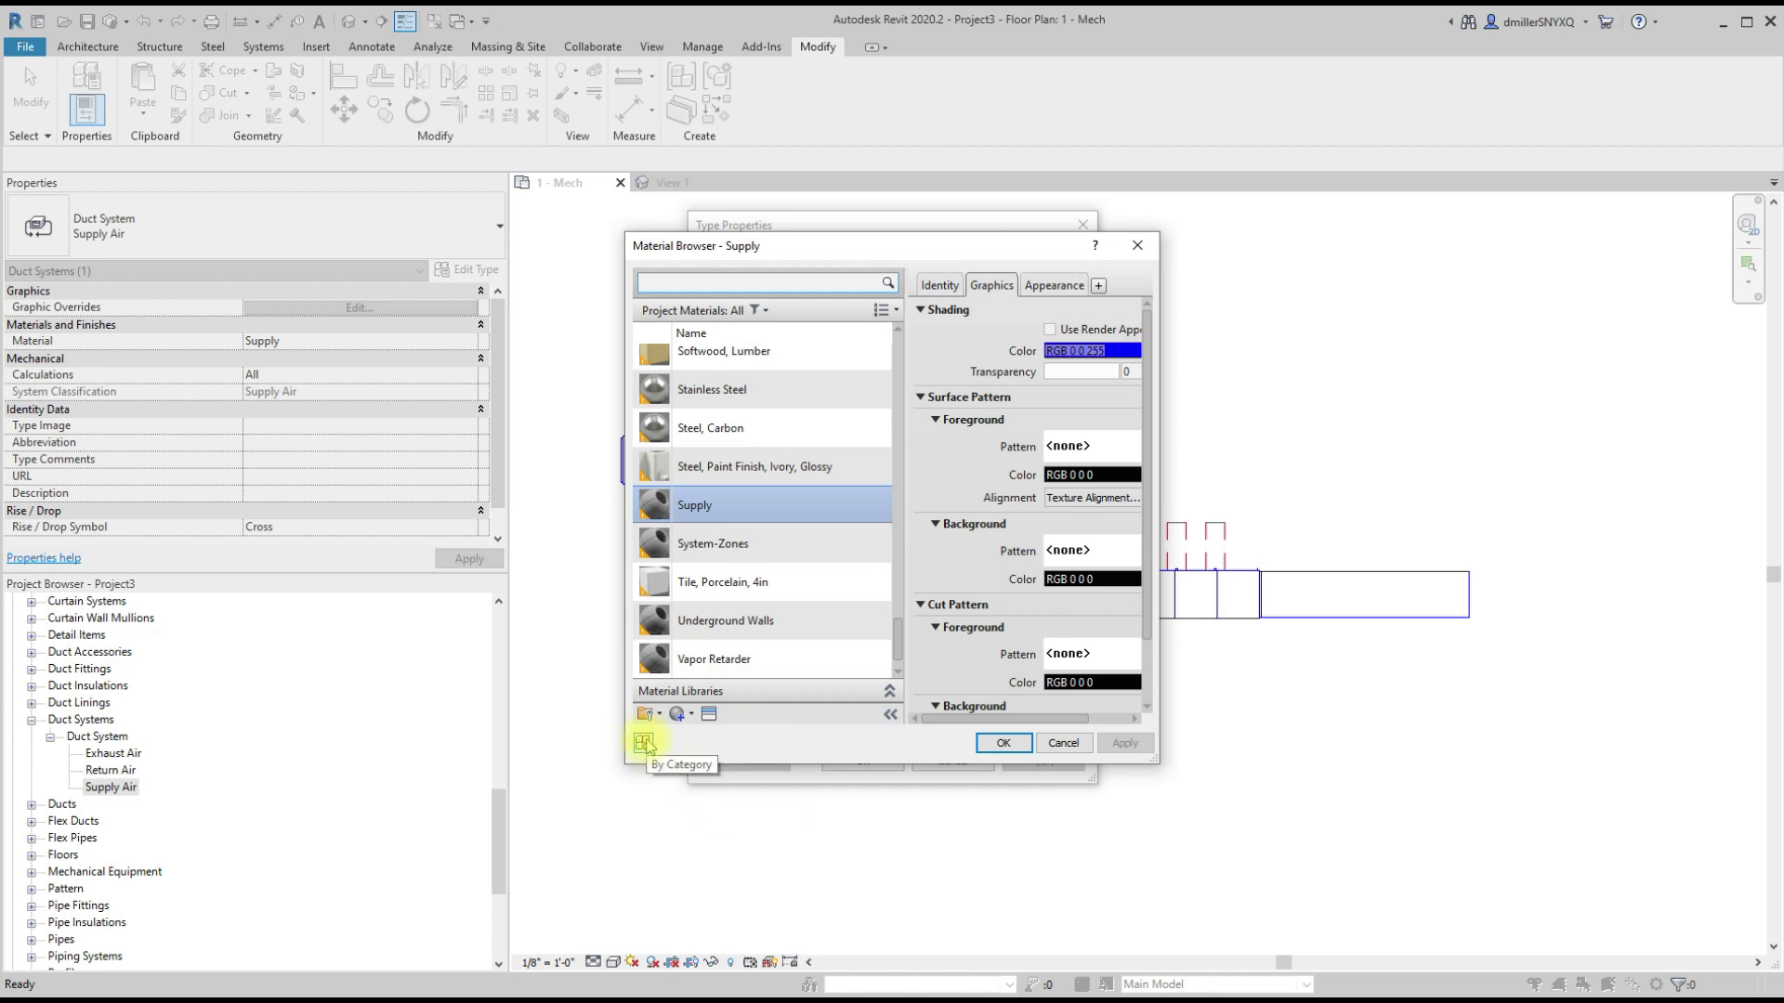
click(645, 744)
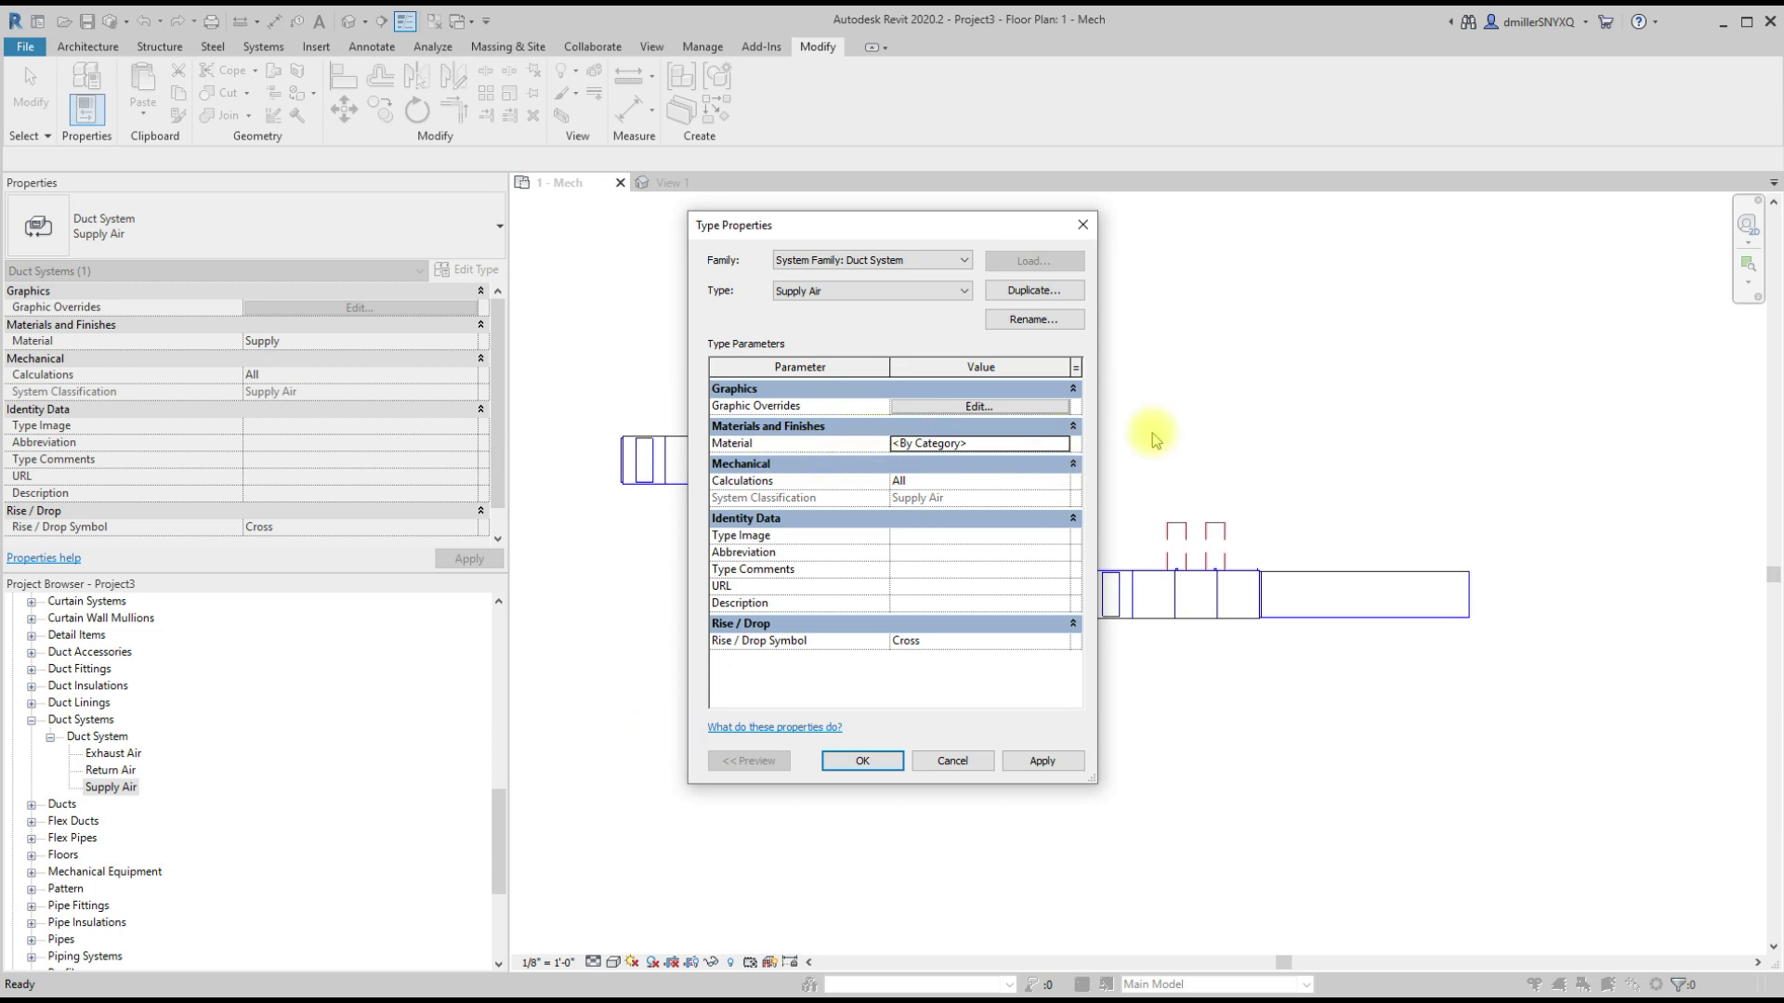
click(888, 761)
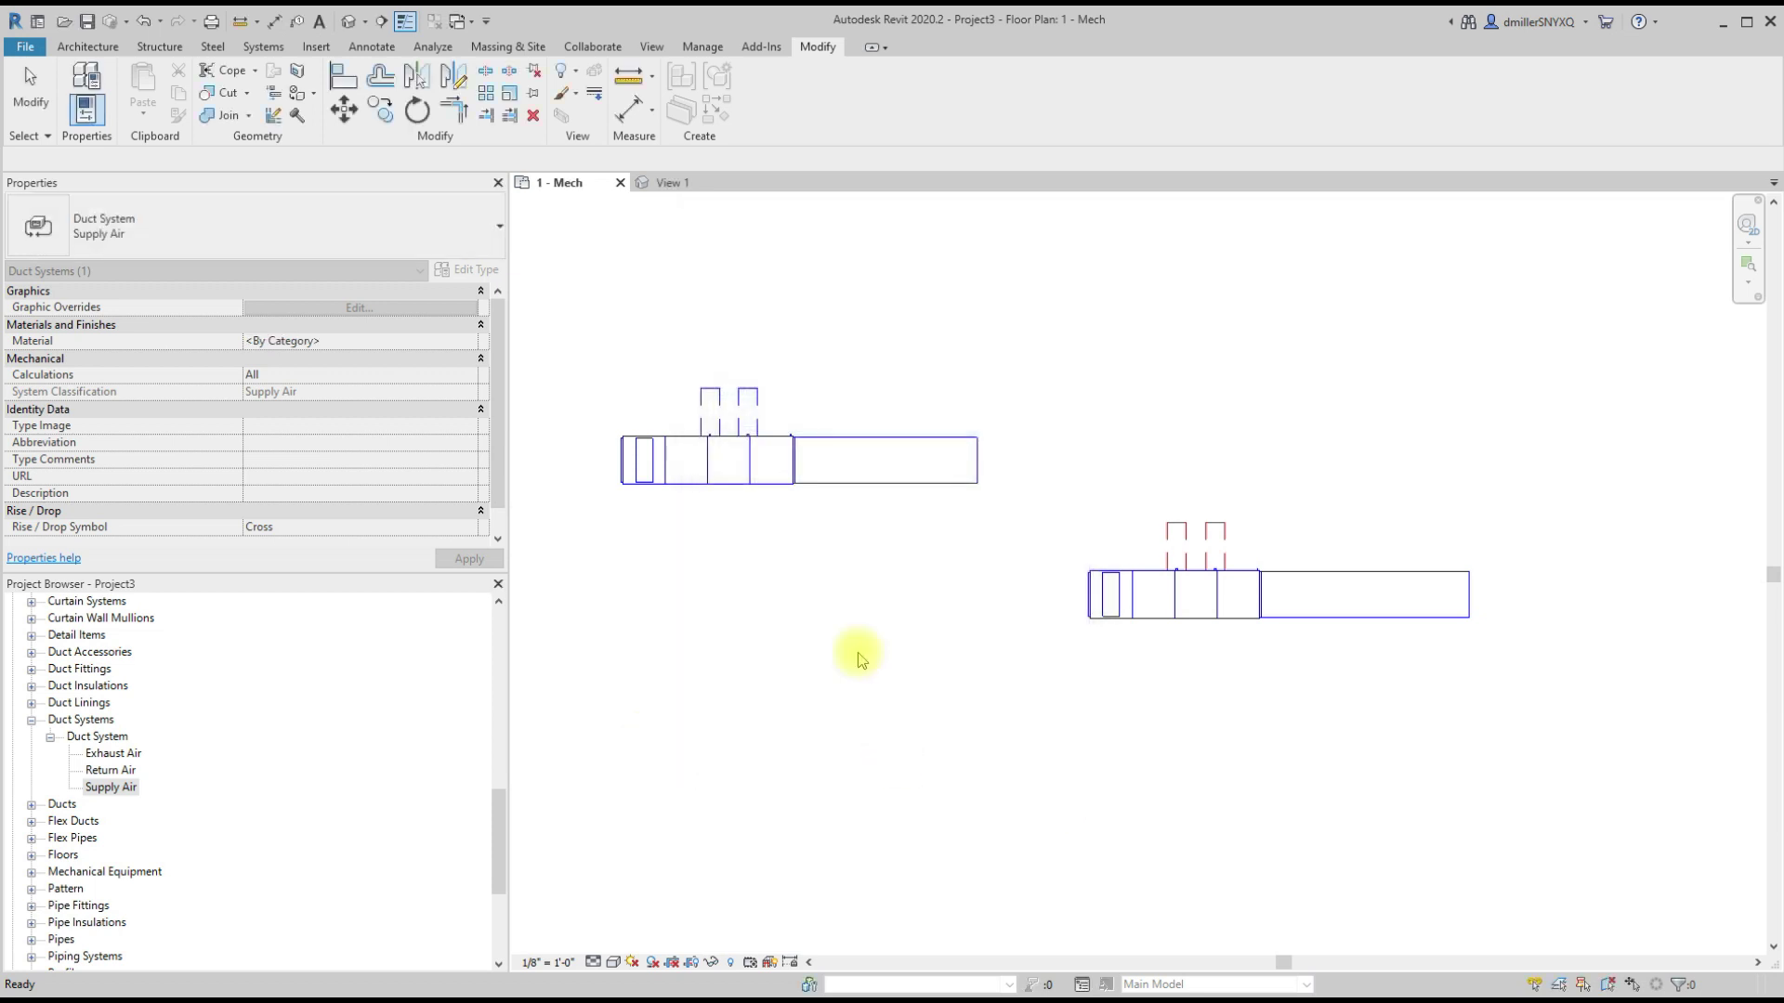
click(767, 426)
scroll(743, 387, up, 3)
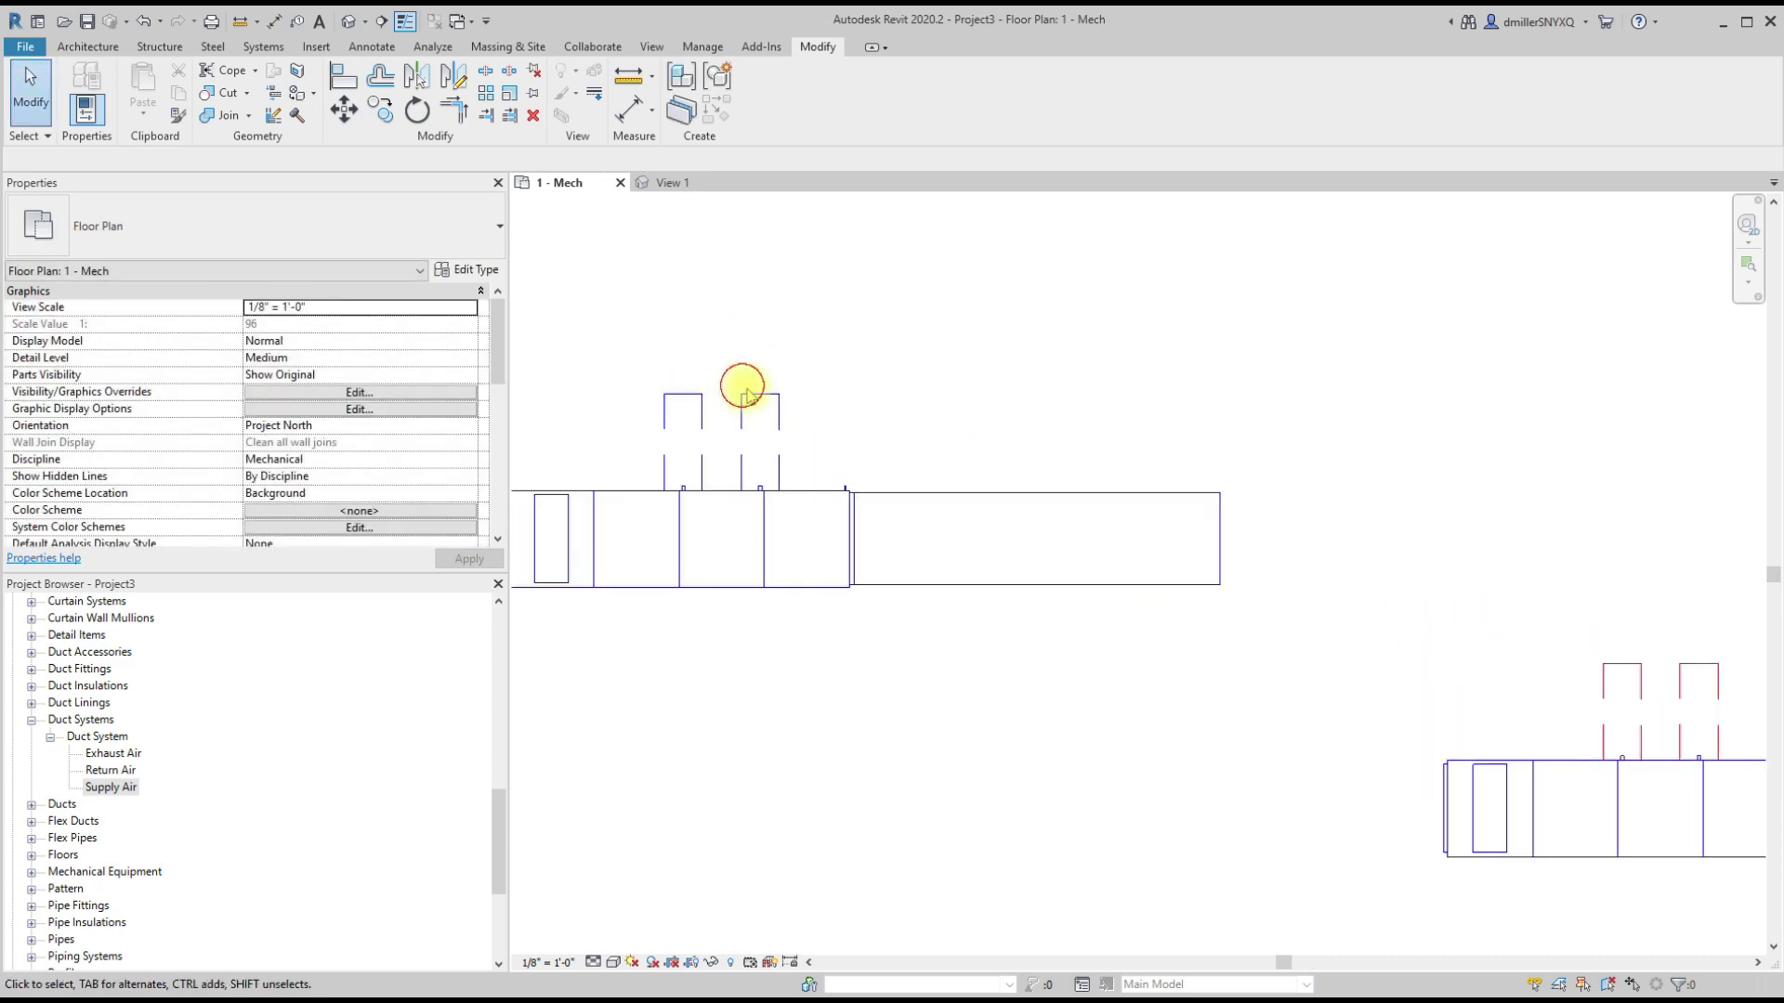
scroll(744, 398, down, 2)
click(809, 467)
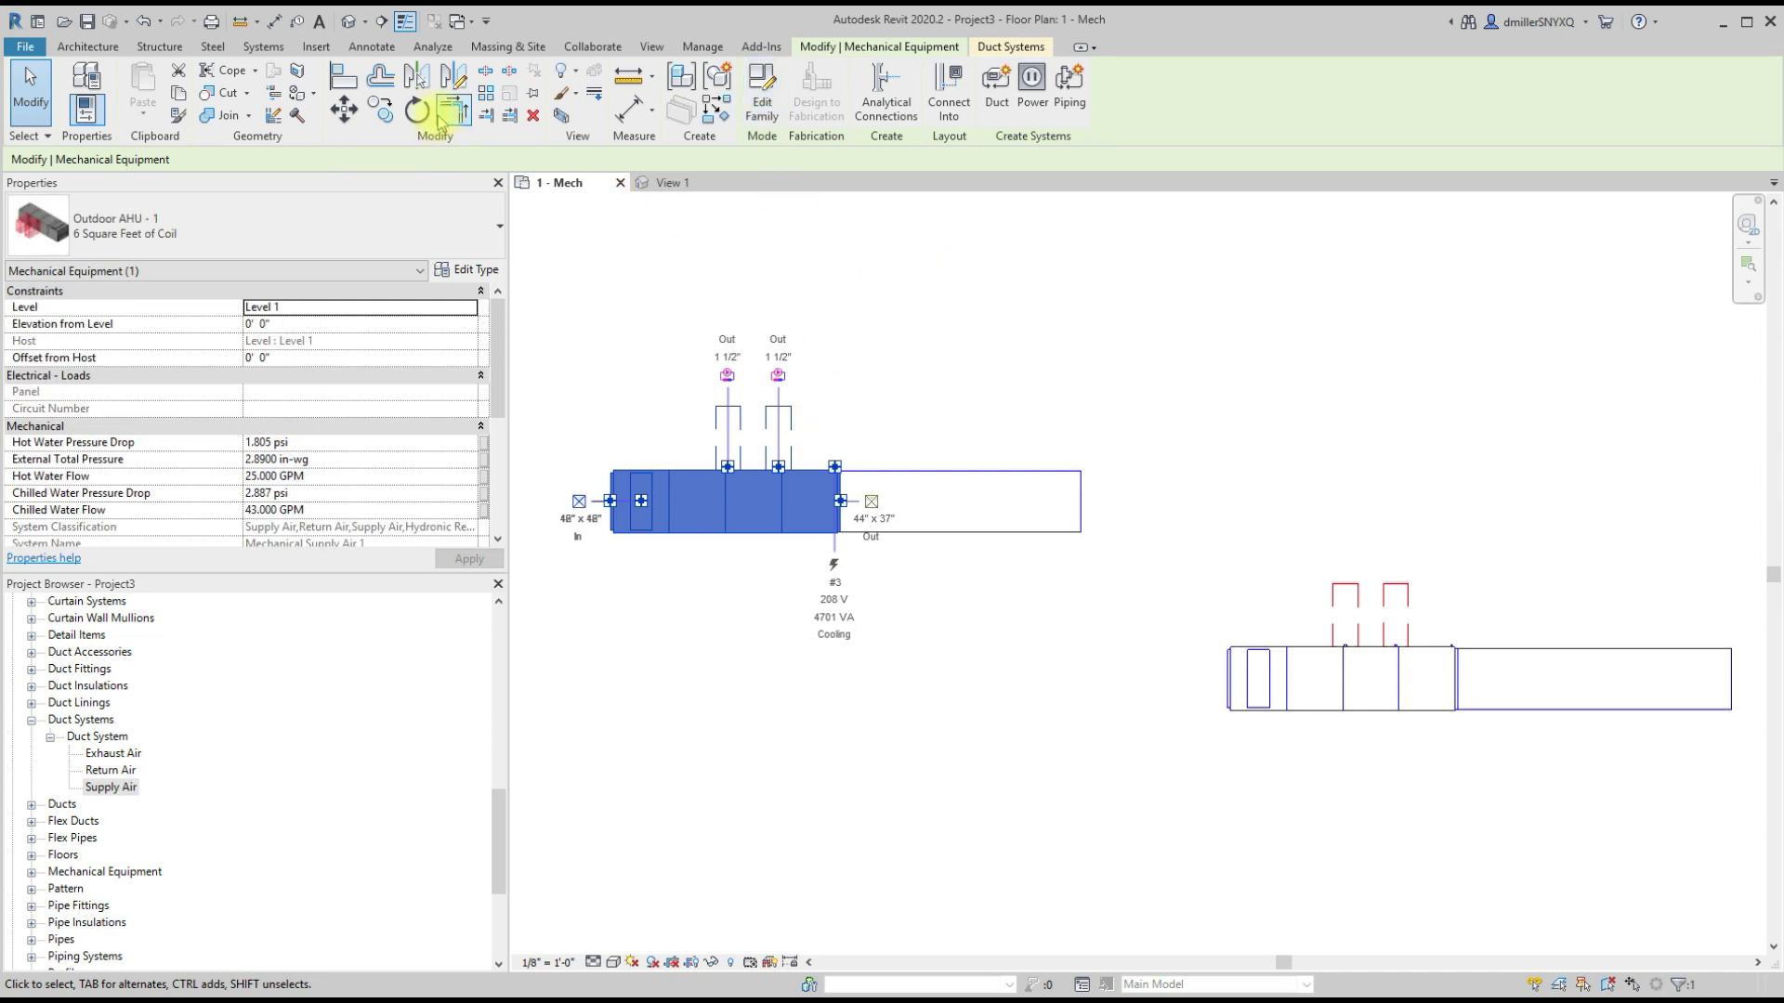
click(559, 114)
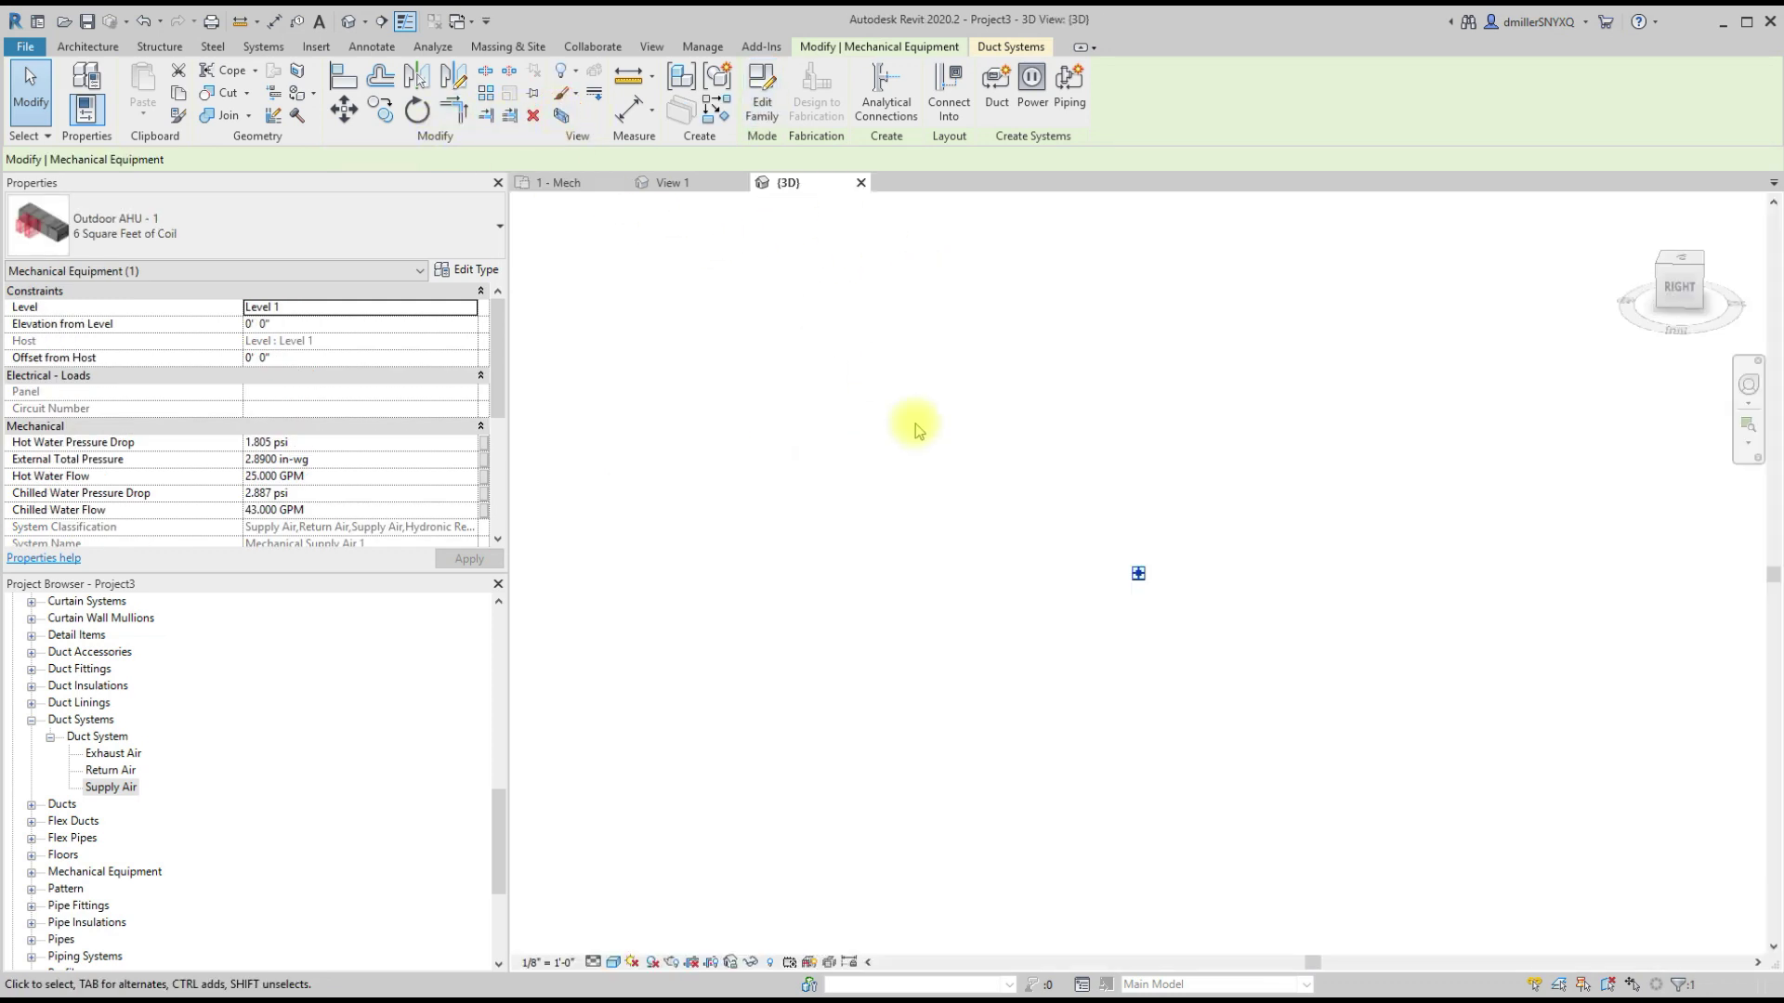
middle_click(1057, 596)
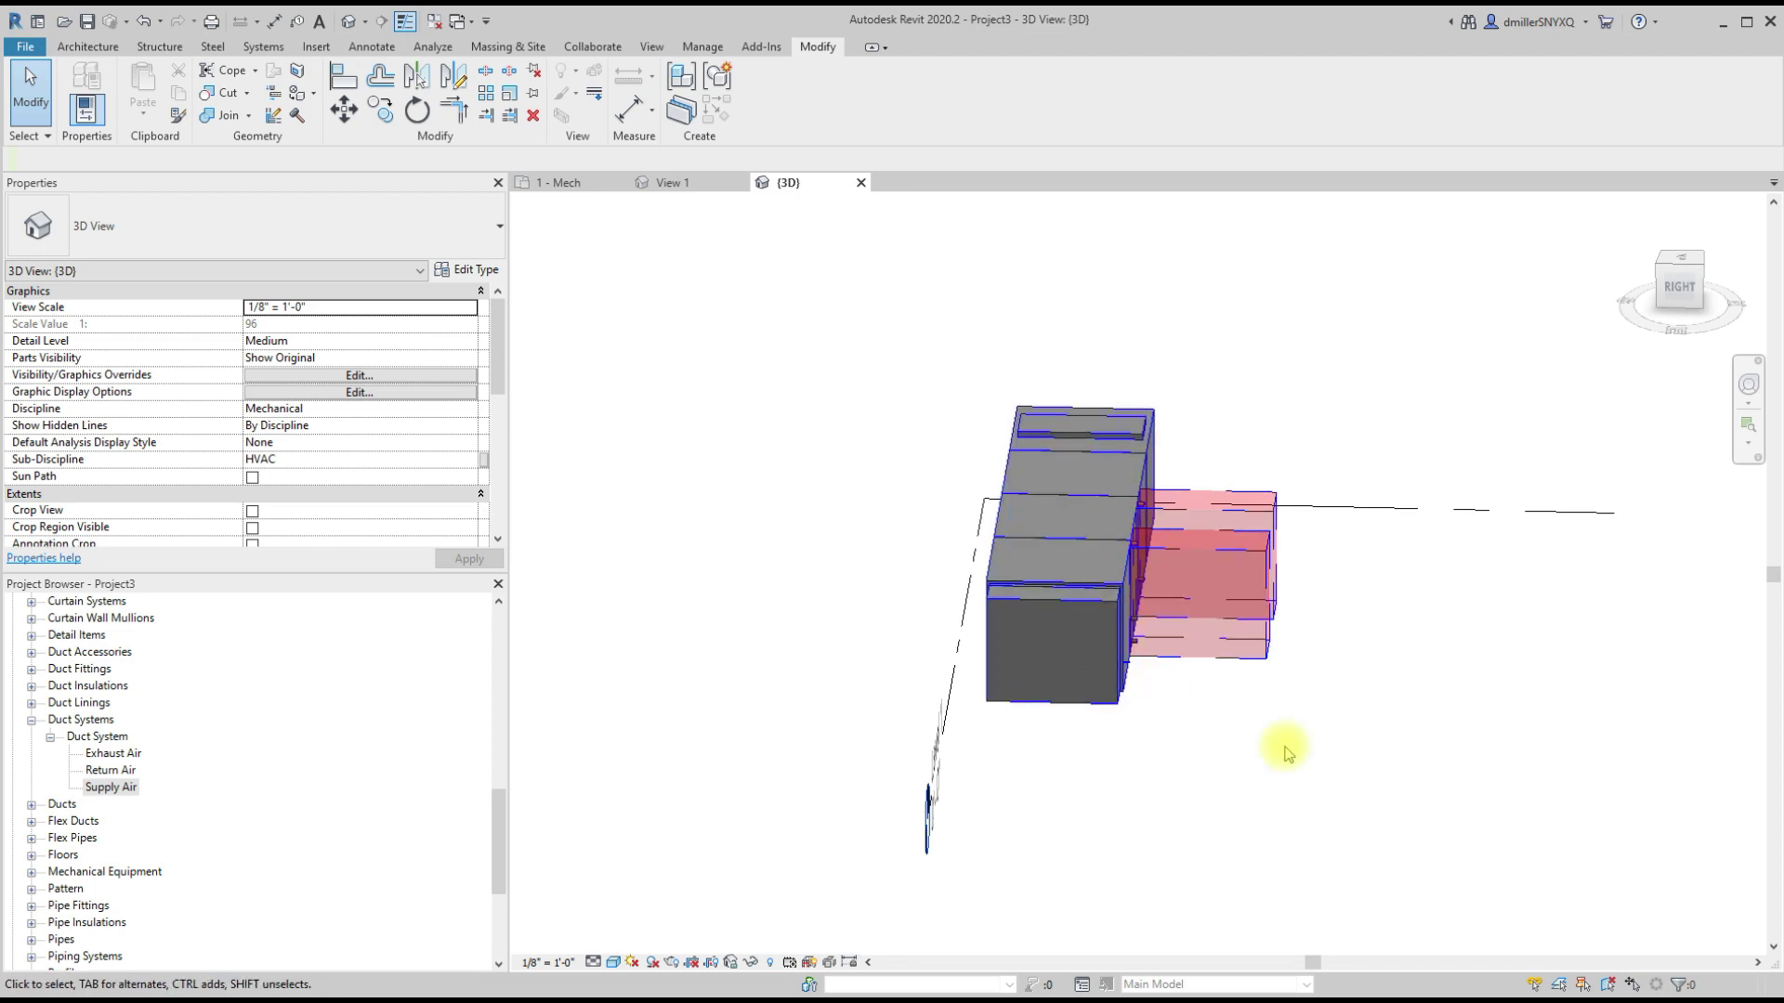
shift+middle_drag(1280, 744, 1330, 709)
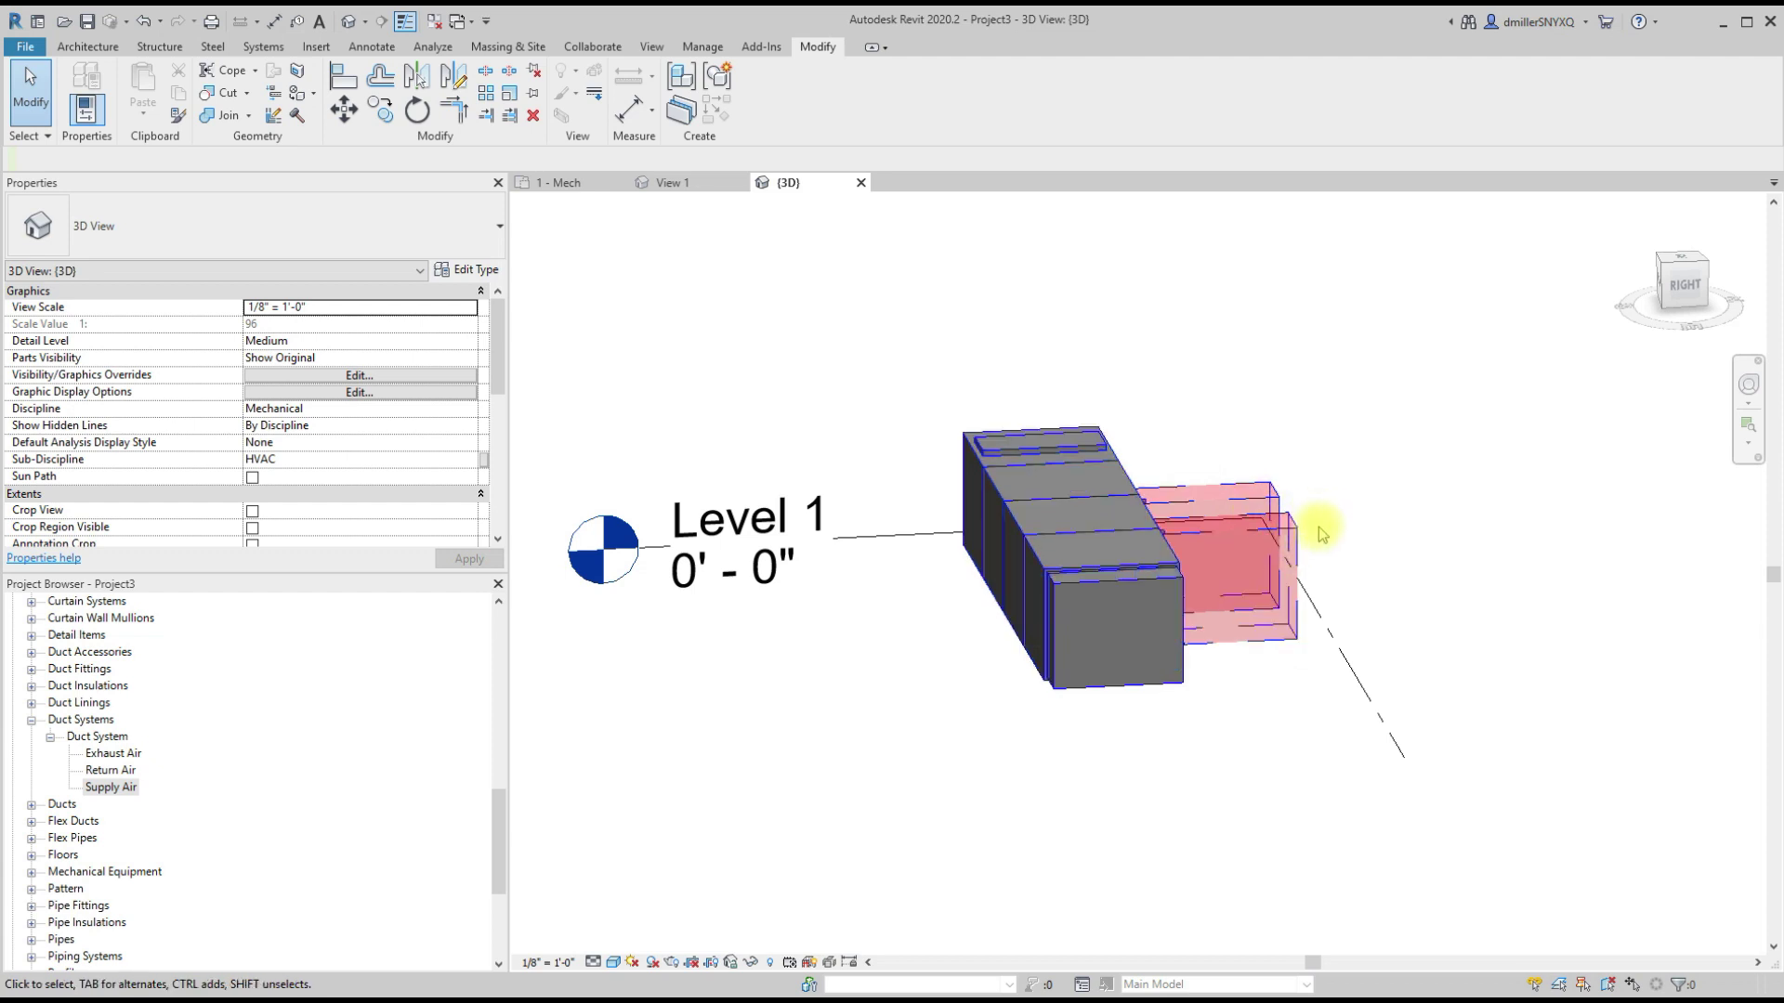
middle_drag(1326, 505, 1230, 581)
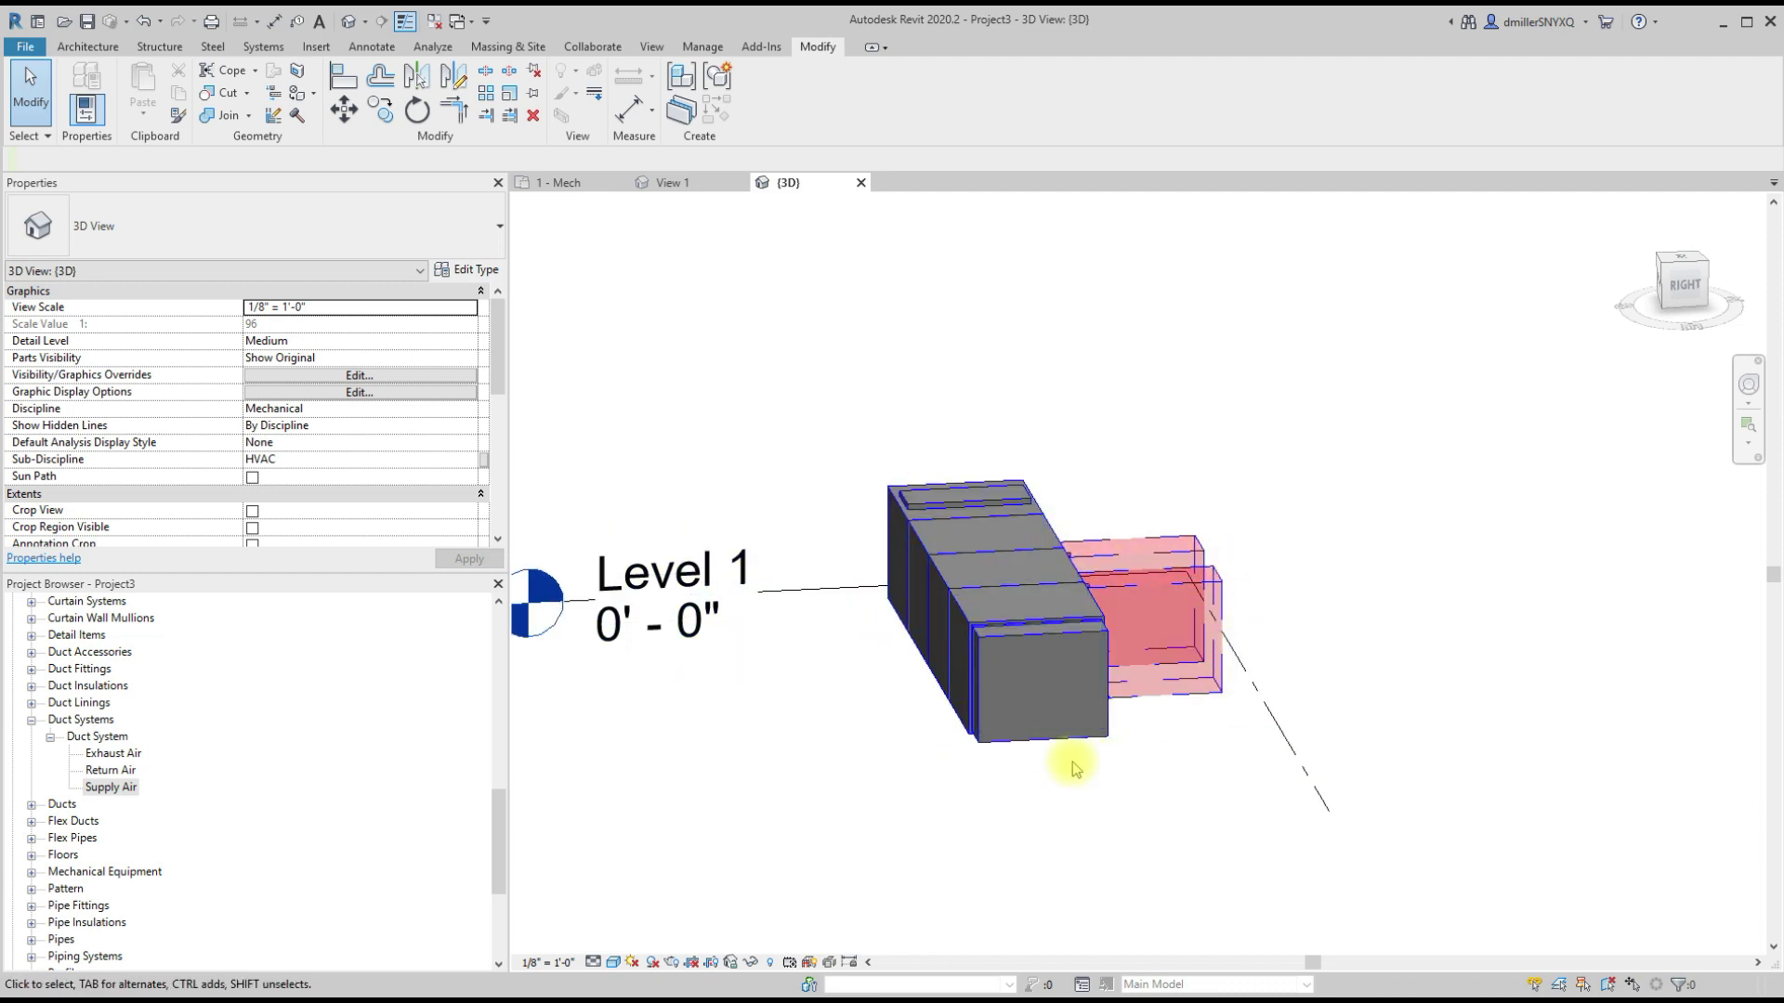
shift+middle_drag(1081, 764, 929, 781)
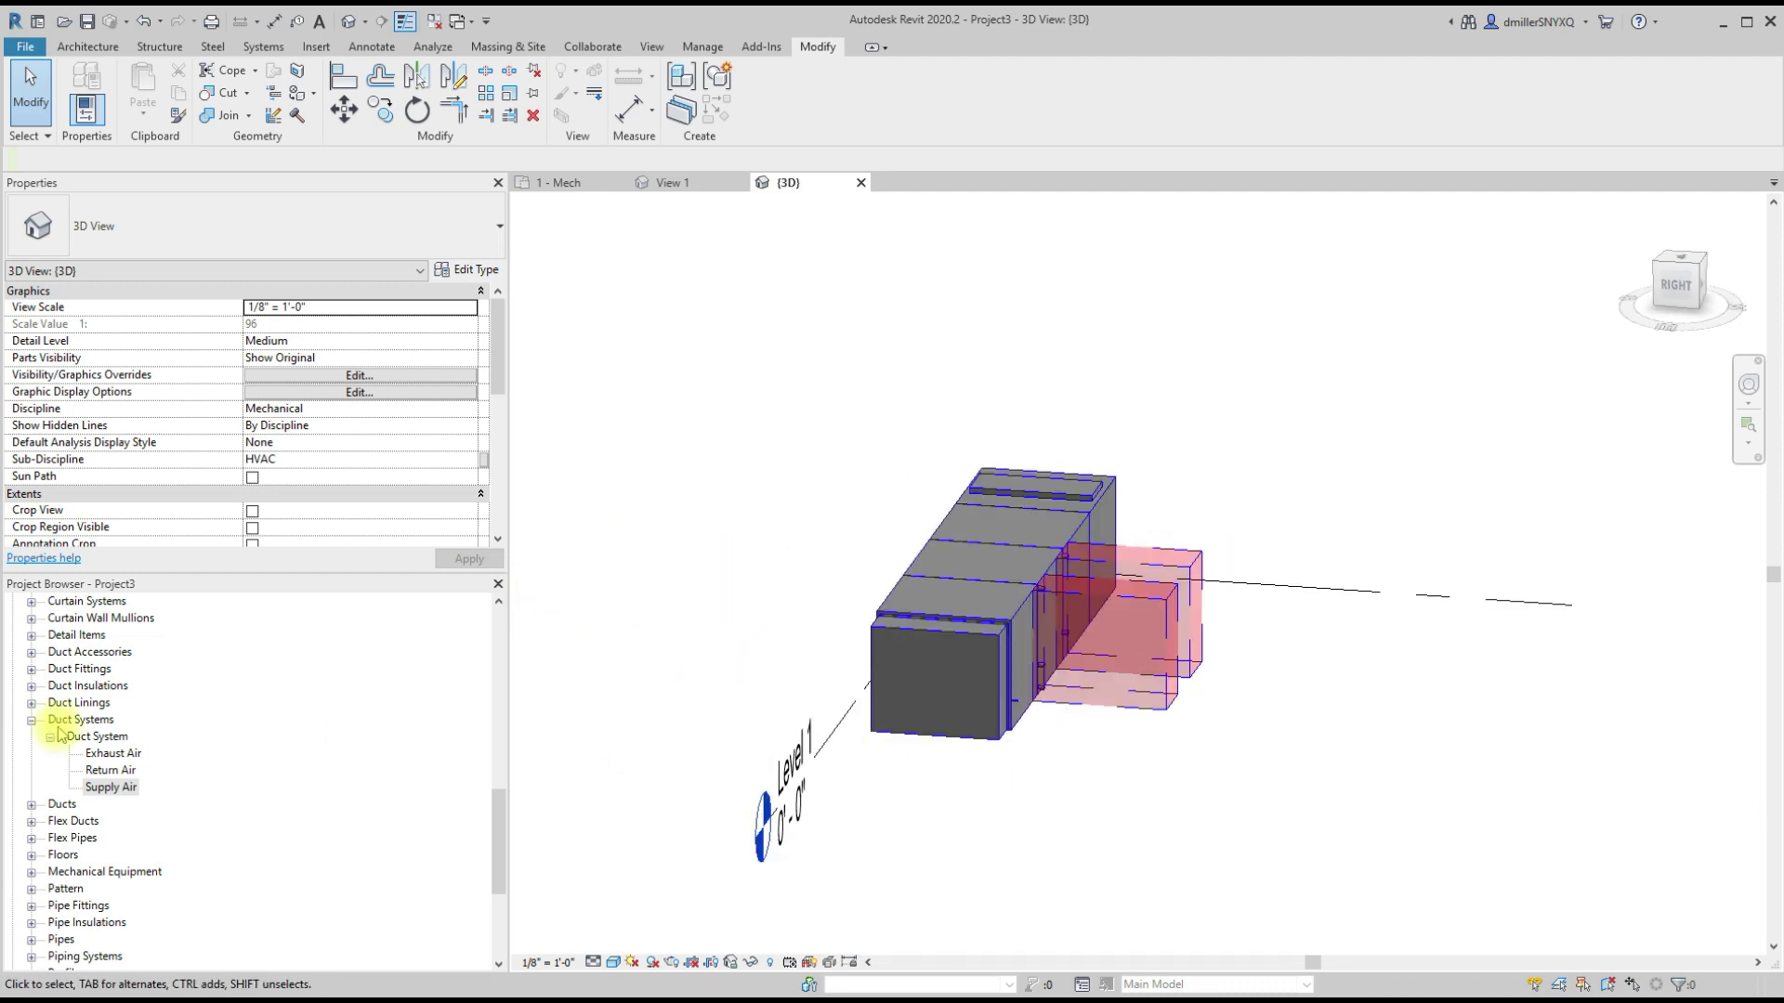
click(92, 788)
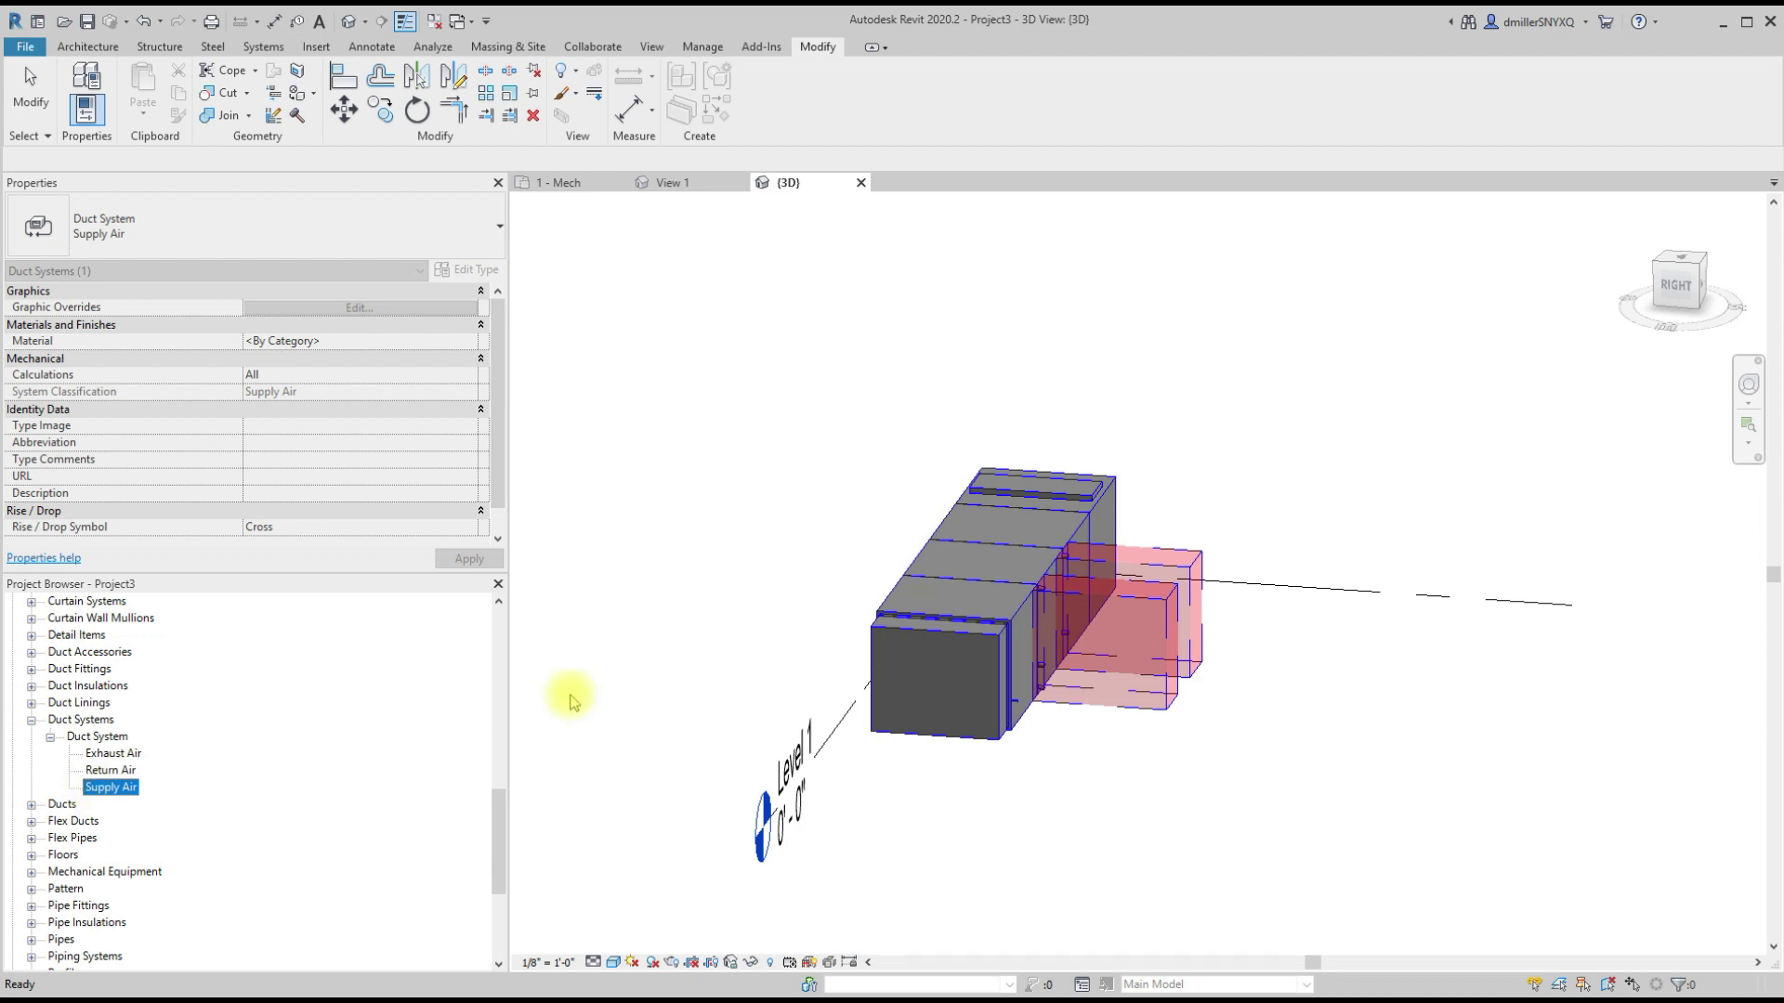
click(638, 671)
Step: Back in the 1 - Mech plan, crossing-select and delete the upper air handler with its ducts
click(864, 182)
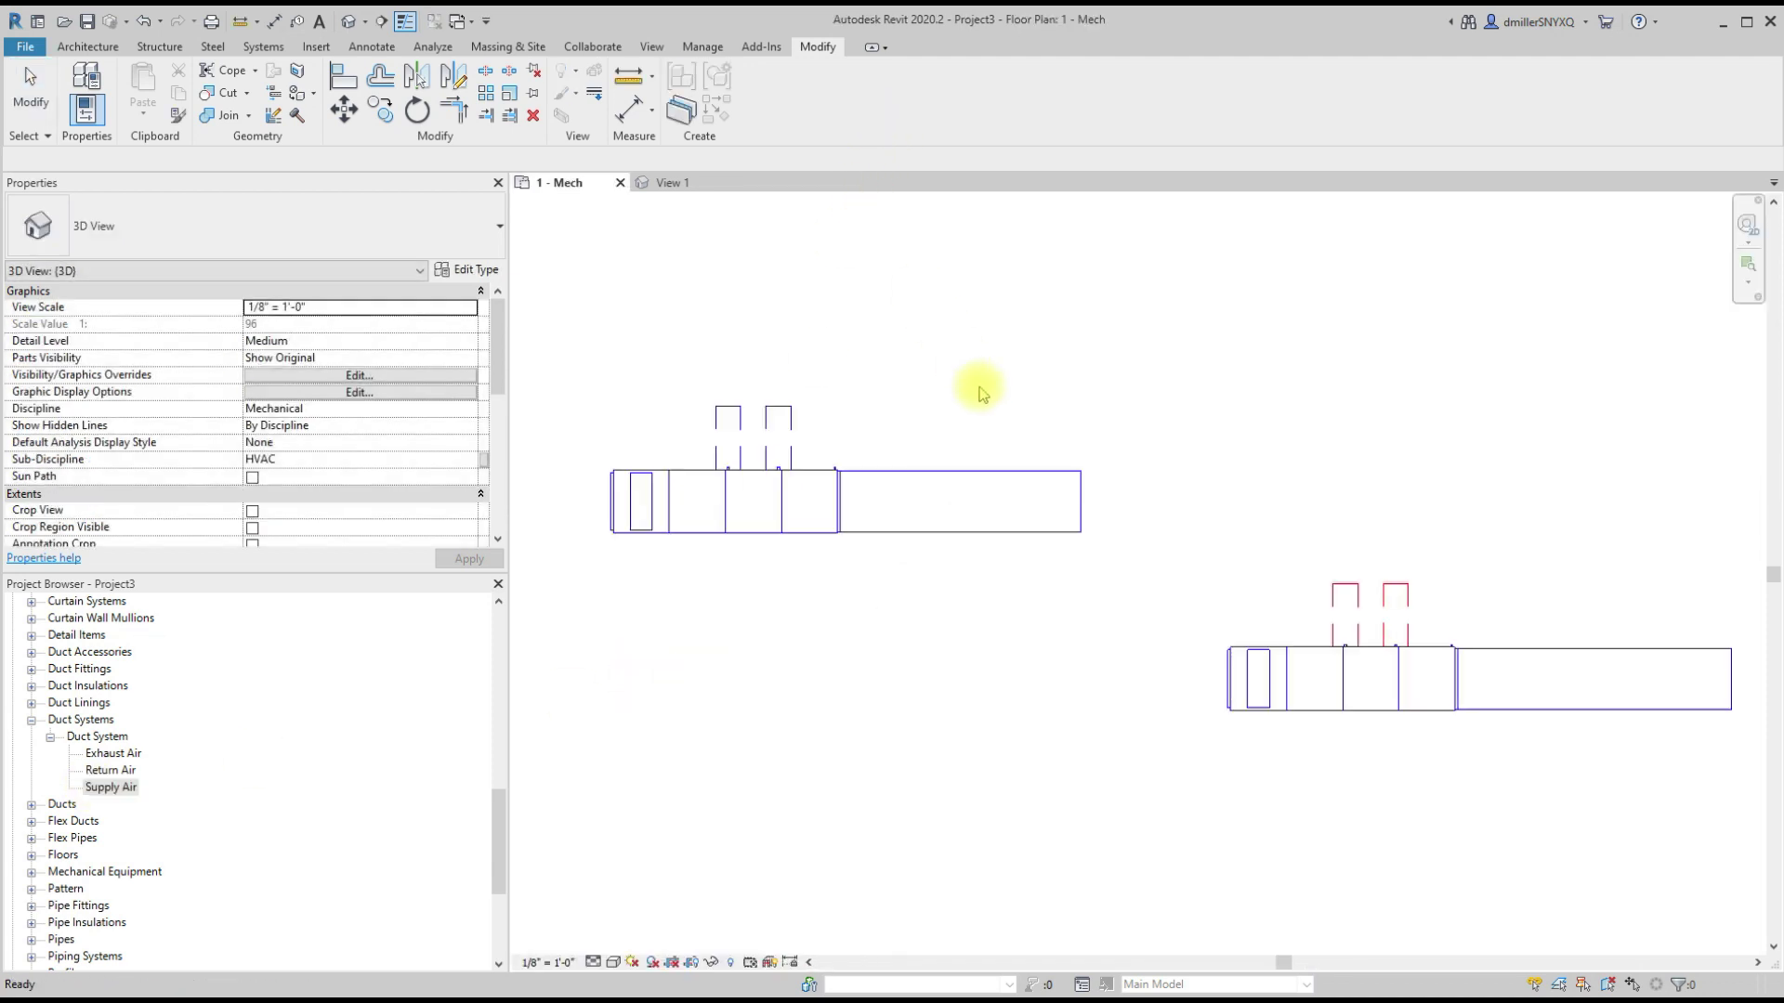
scroll(1143, 623, down, 2)
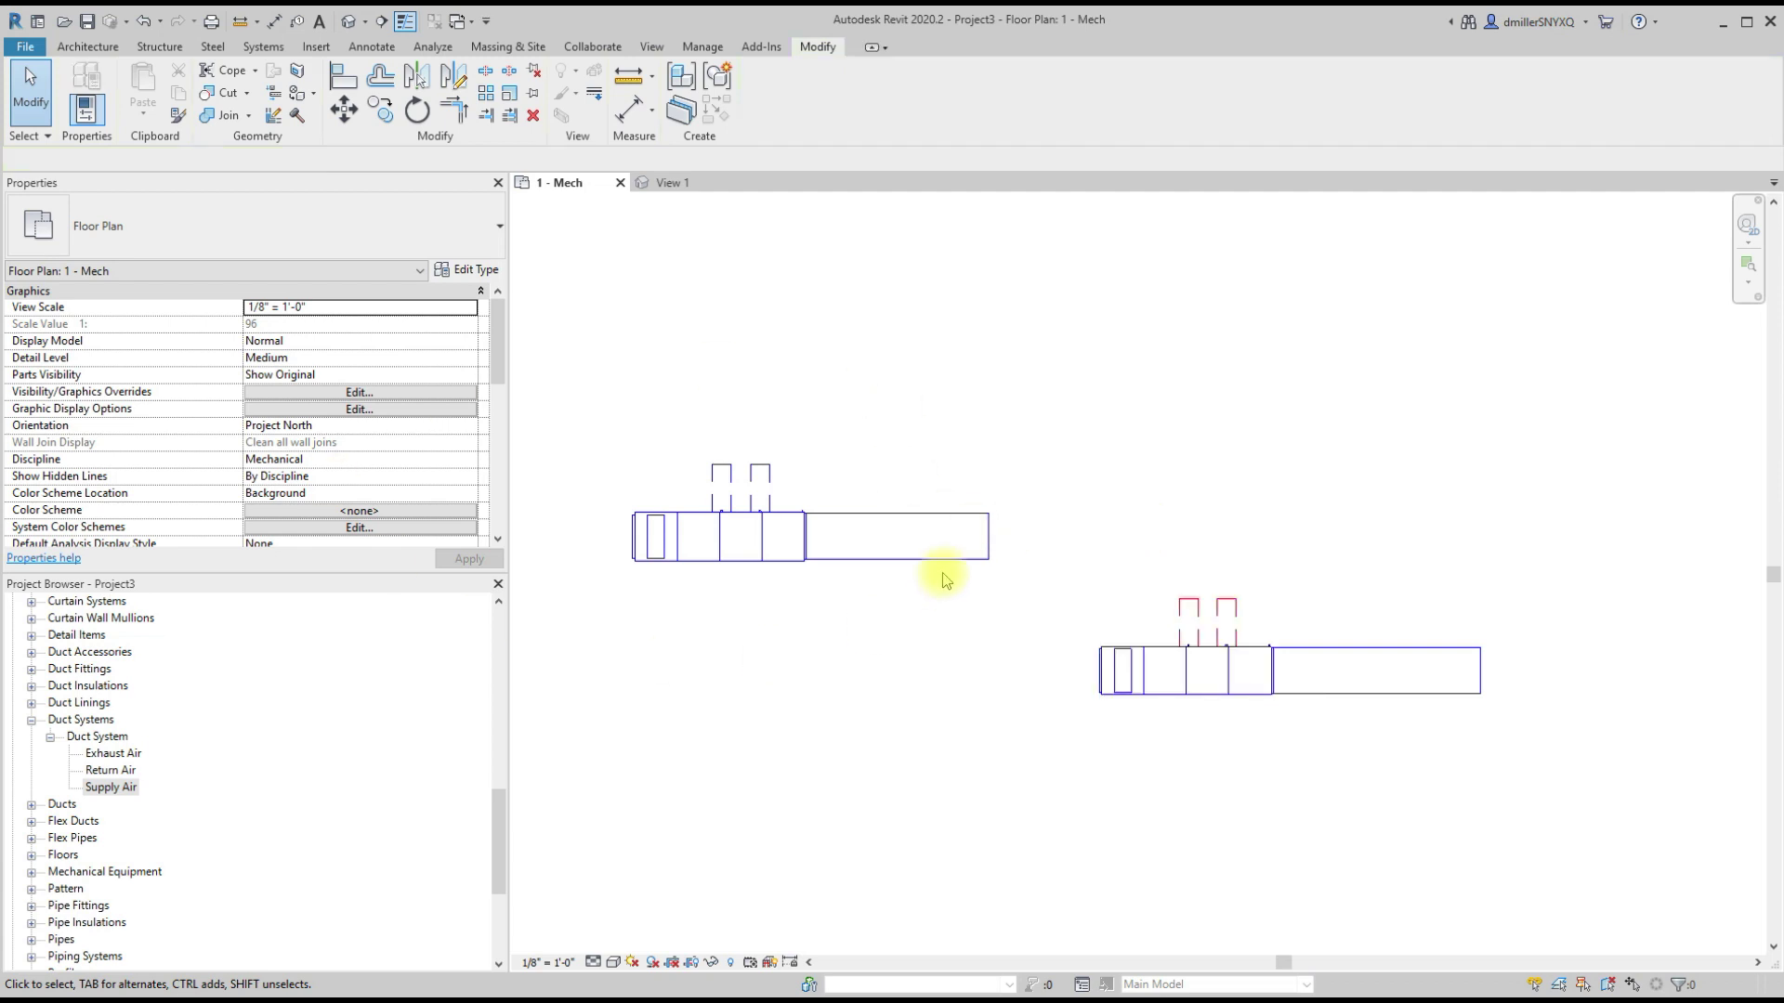
scroll(957, 581, down, 1)
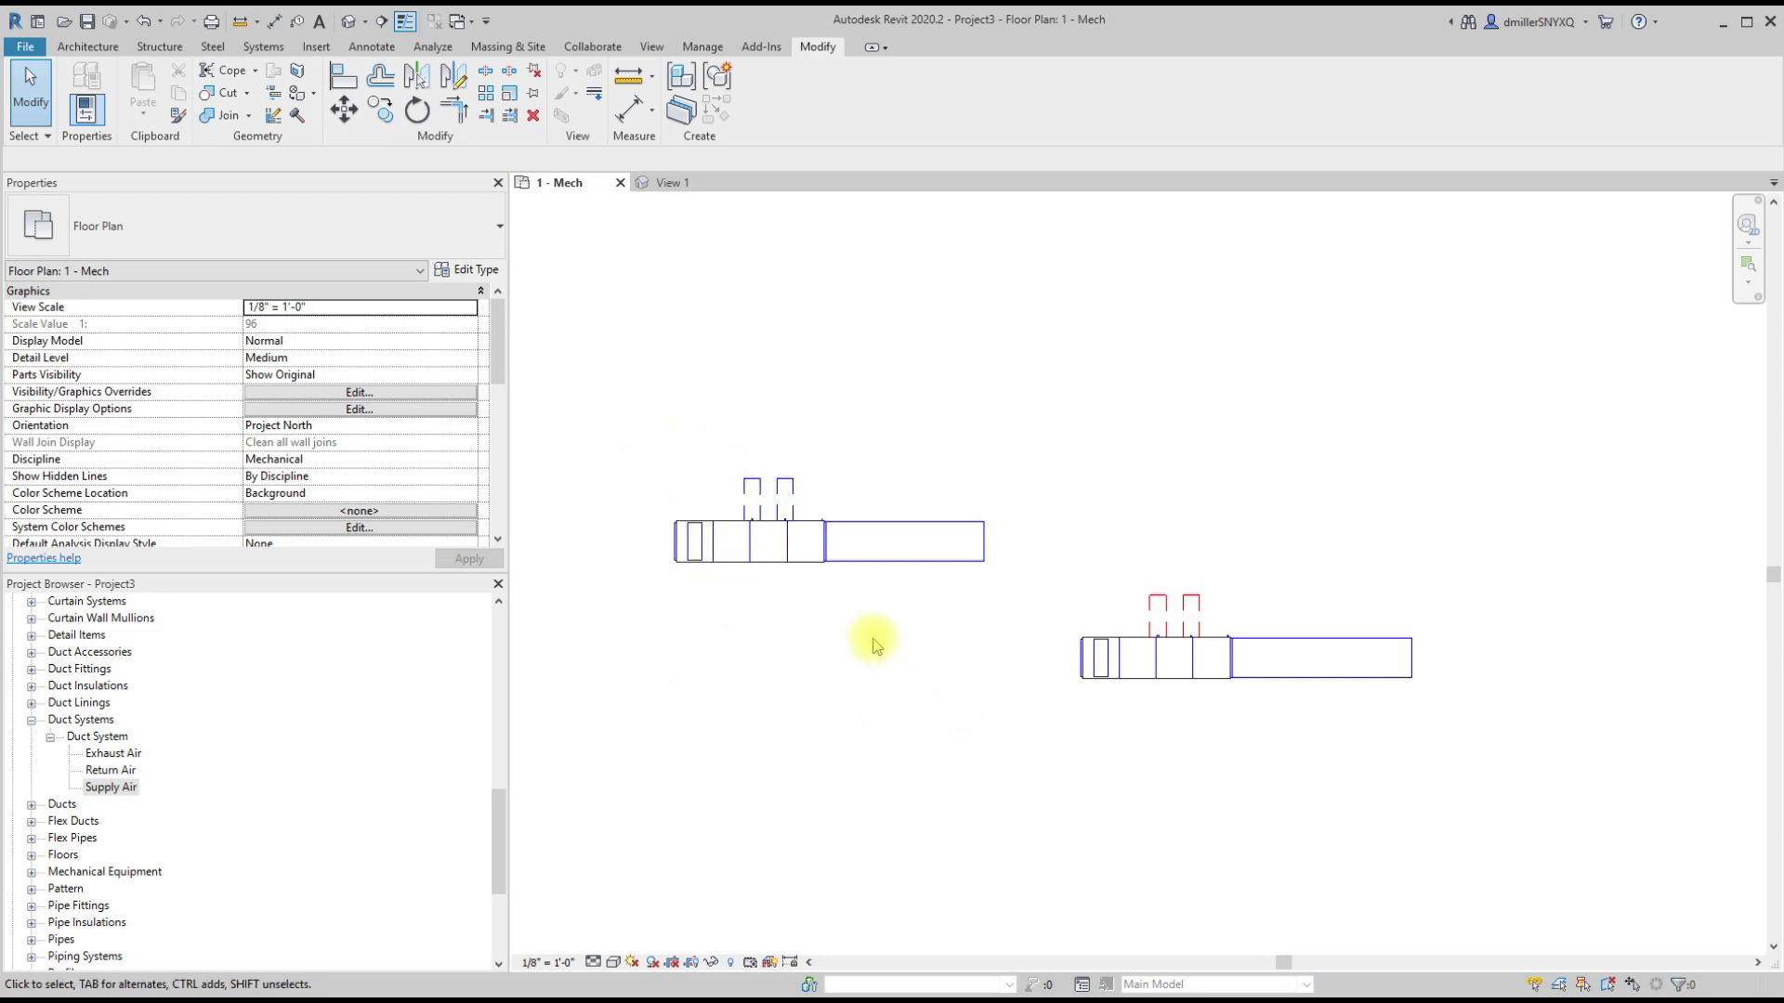
middle_drag(995, 547, 956, 593)
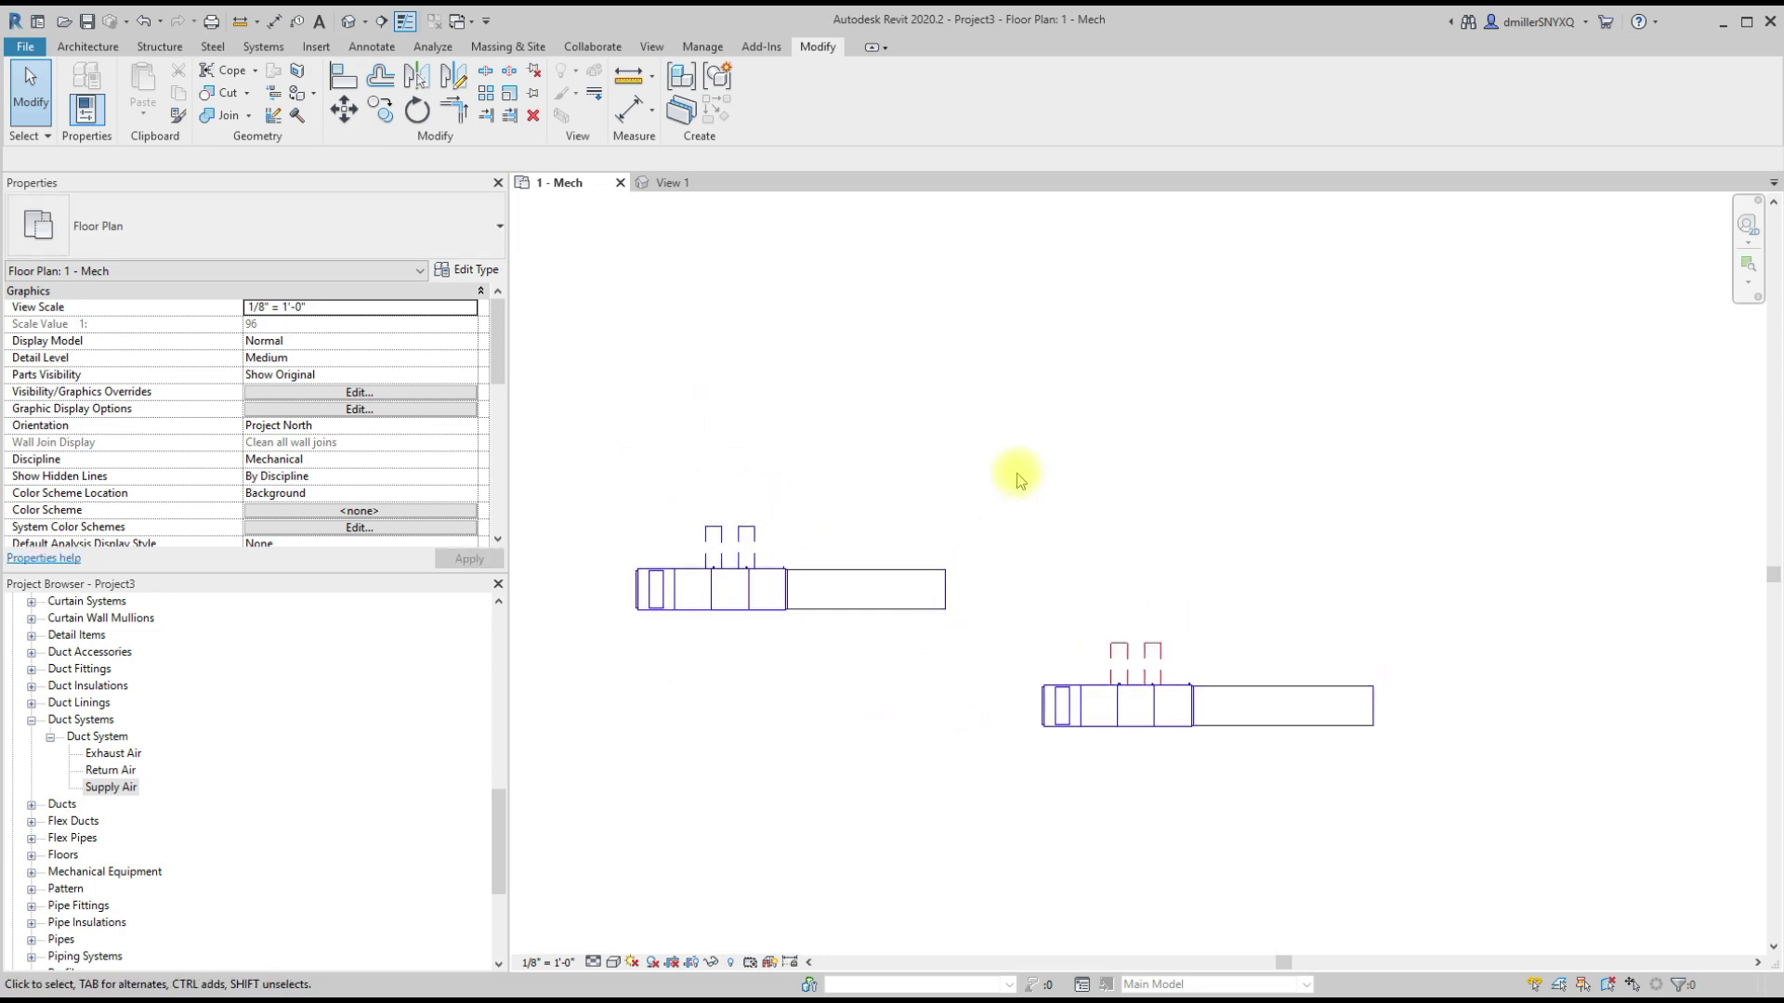
drag(1017, 525, 591, 608)
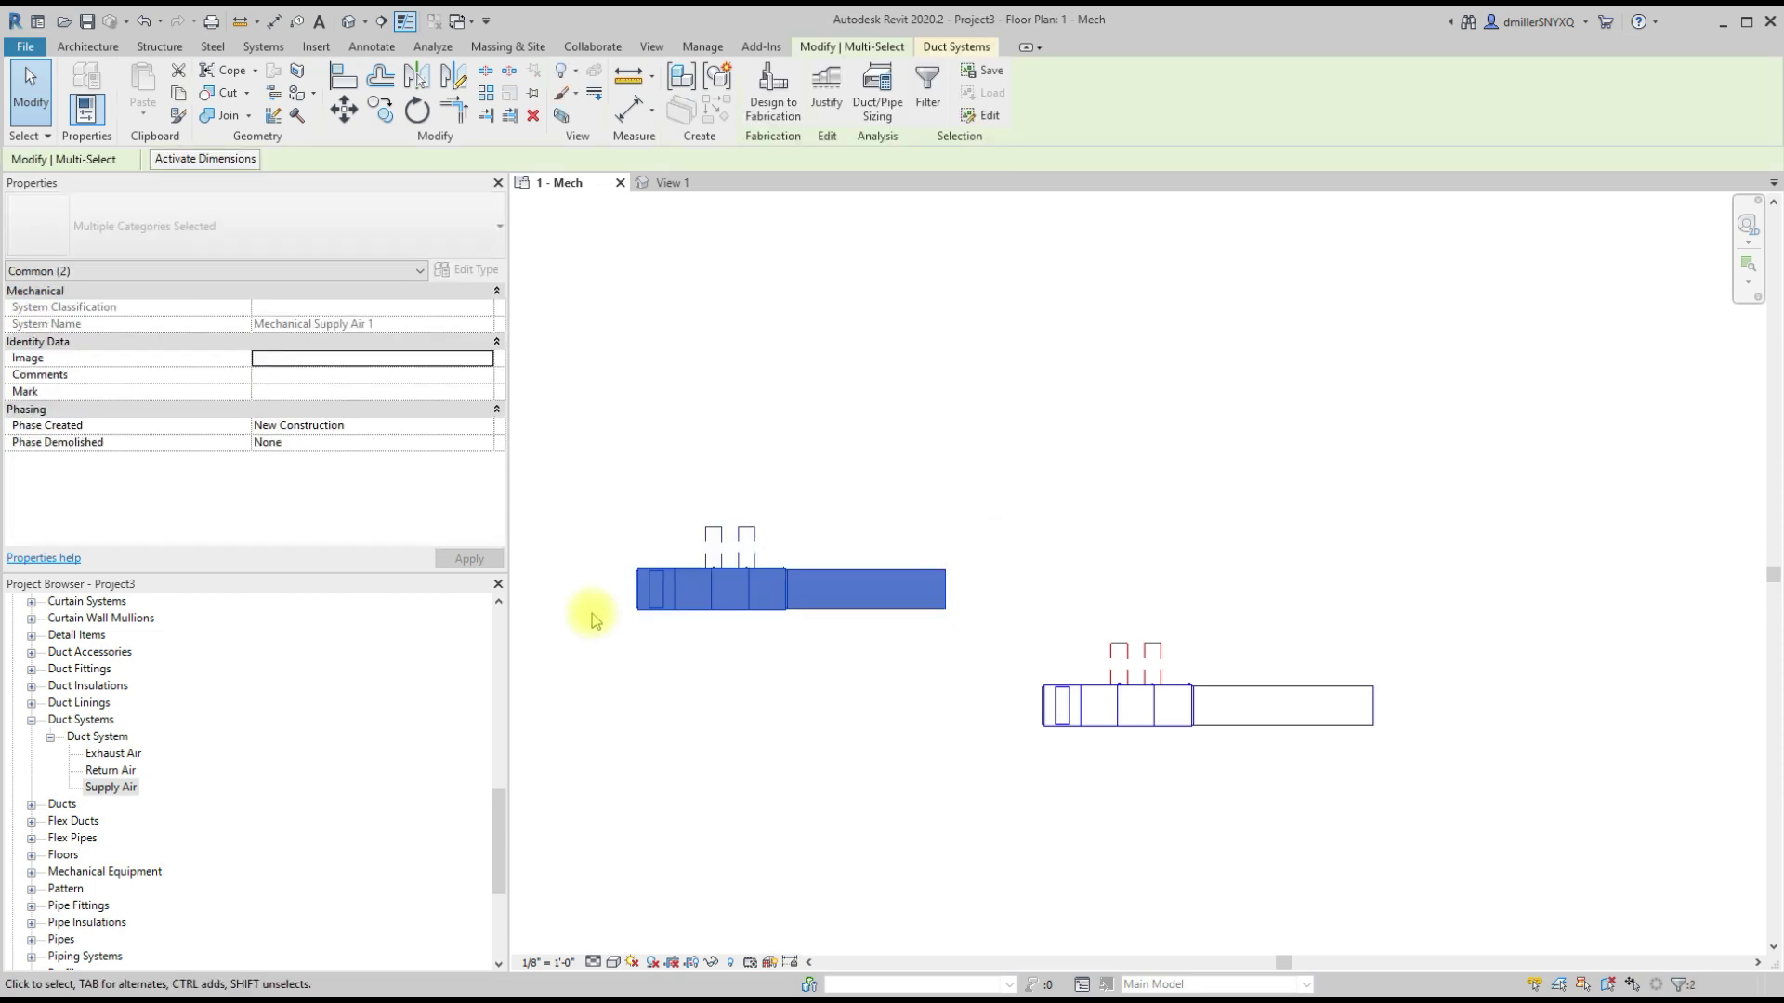
key(Delete)
Step: Crossing-select and delete the remaining air handler and its ducts
scroll(1069, 709, down, 1)
scroll(1139, 760, up, 2)
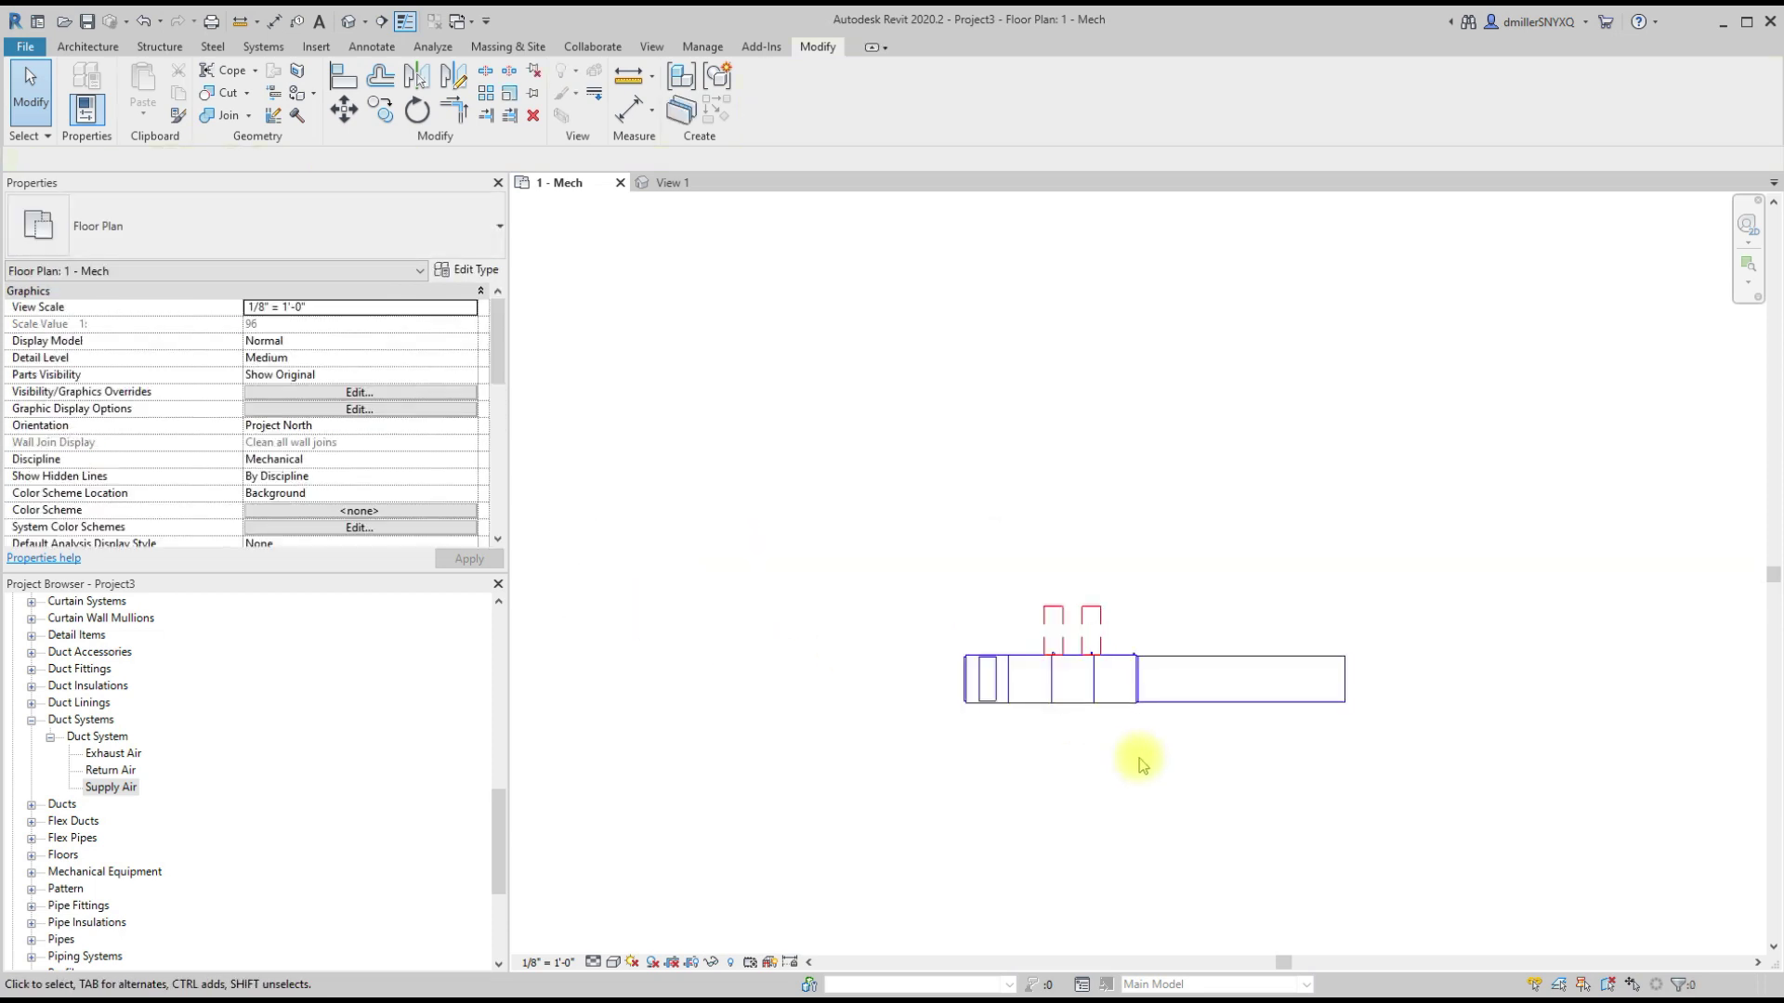
middle_drag(1140, 760, 1014, 748)
drag(1296, 539, 799, 730)
key(Delete)
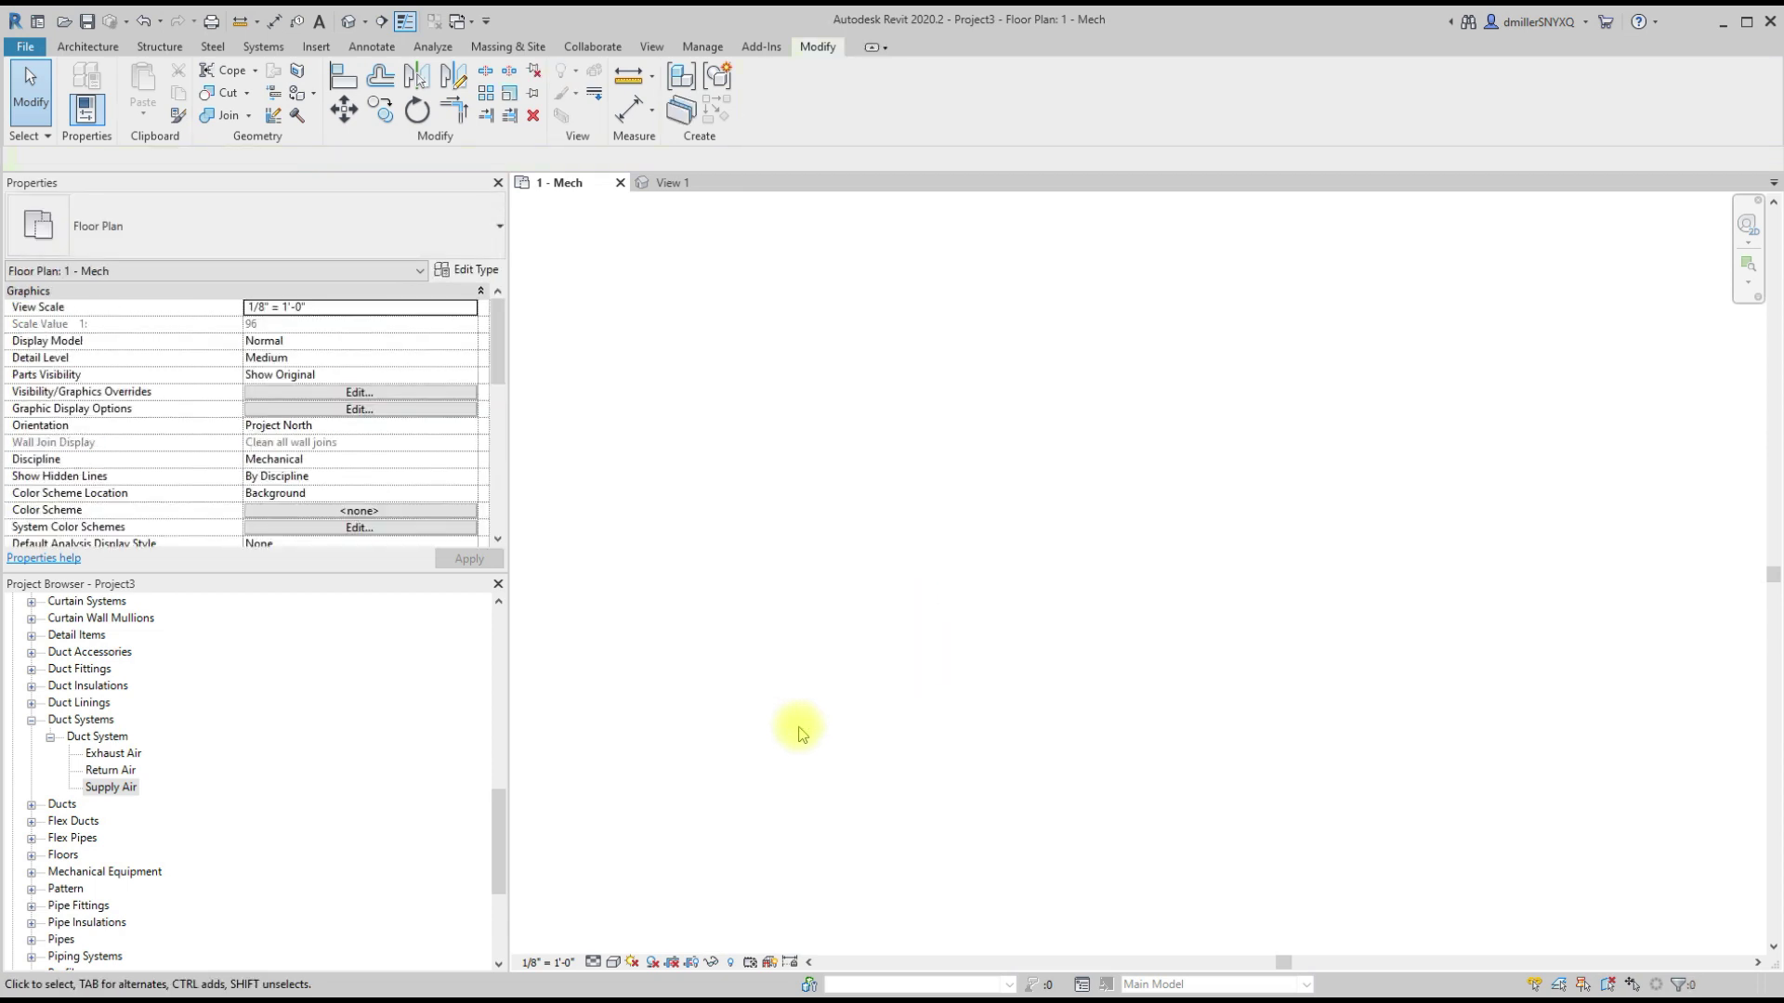